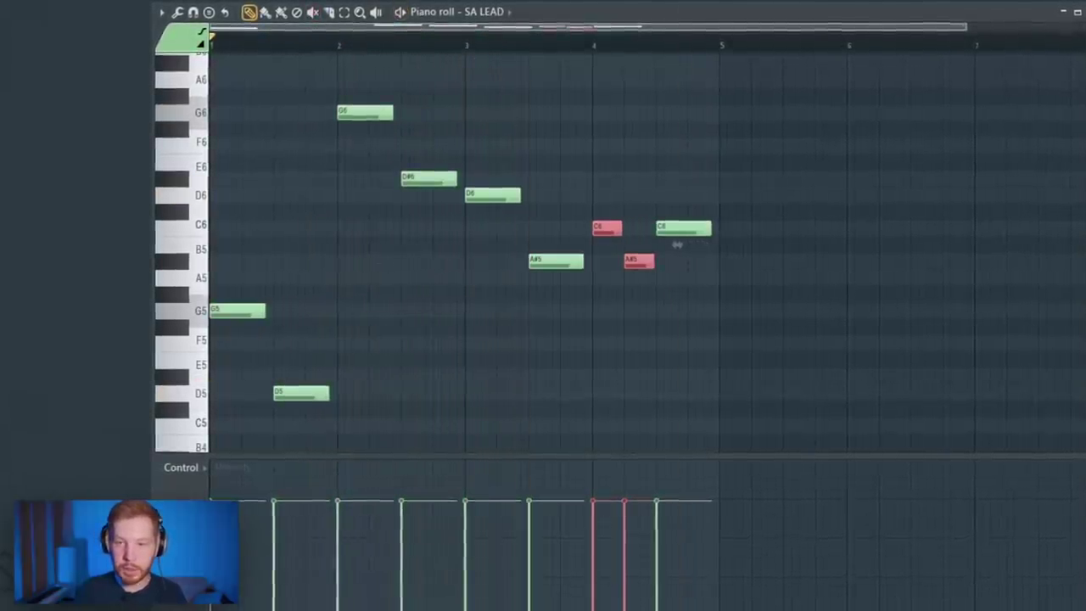
# Step: Open the SA LEAD channel's miscellaneous settings and enable portamento in its polyphony options
pyautogui.press('F6')
pyautogui.click(469, 130)
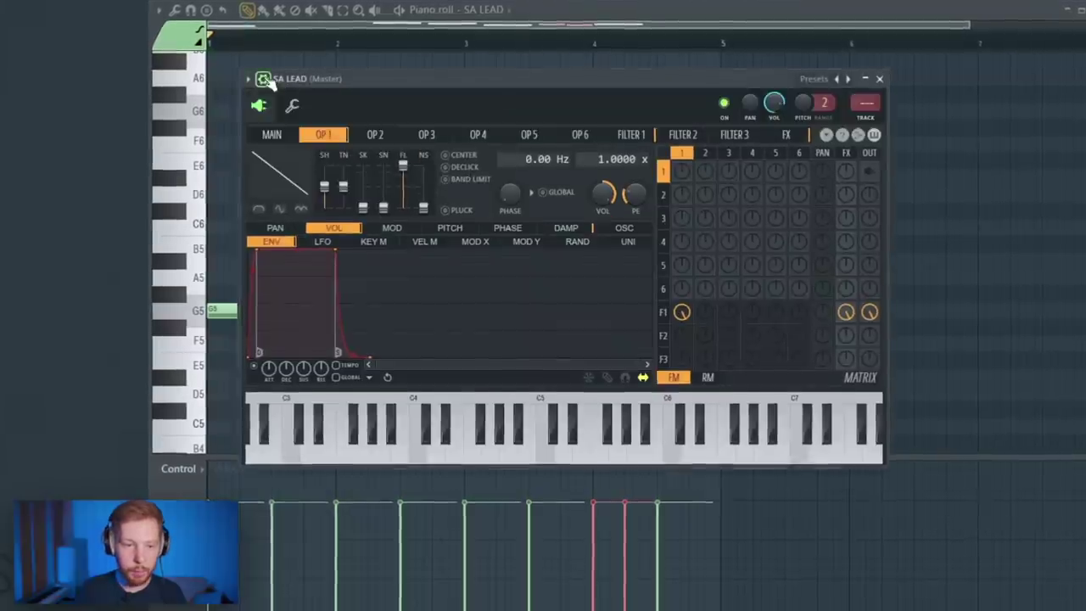
pyautogui.click(293, 107)
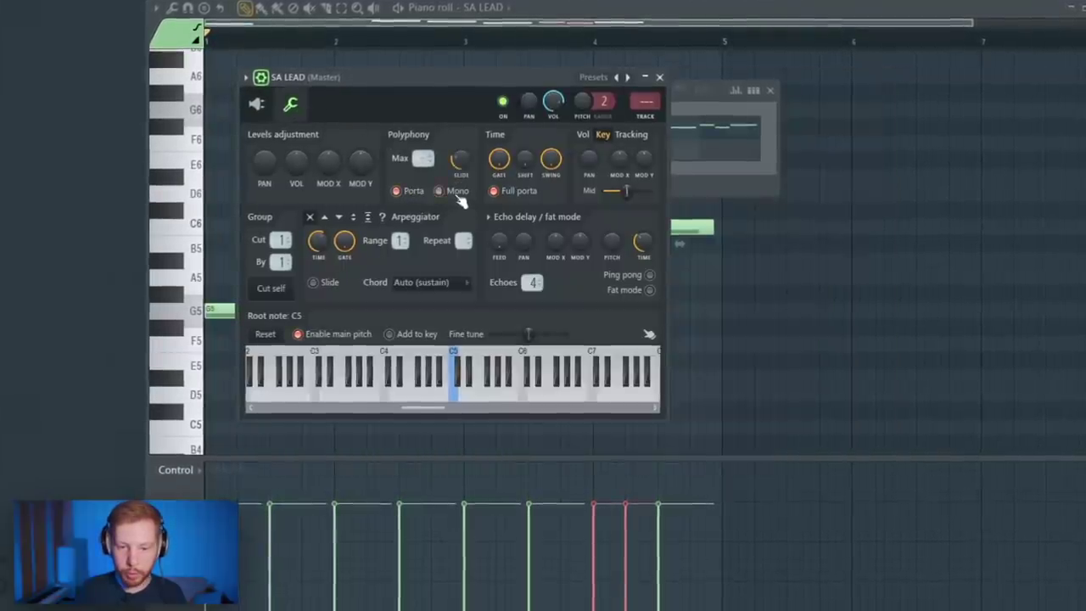
# Step: Select all the SA LEAD melody notes and duplicate the four-bar phrase directly after itself
pyautogui.keyDown('ctrl'); pyautogui.click(917, 290); pyautogui.keyUp('ctrl')
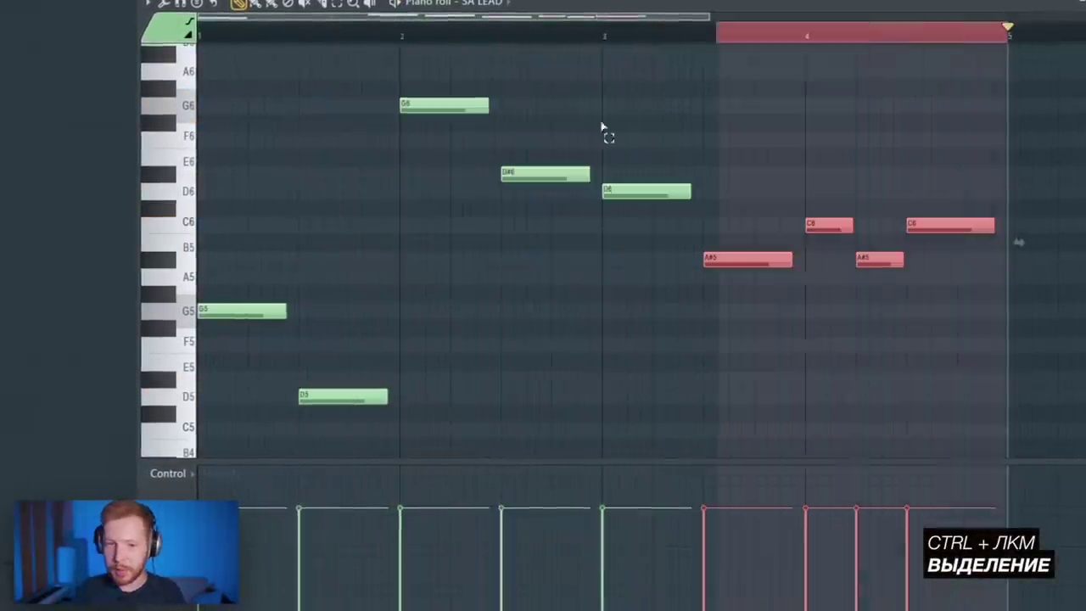
pyautogui.hotkey('ctrl', 'a')
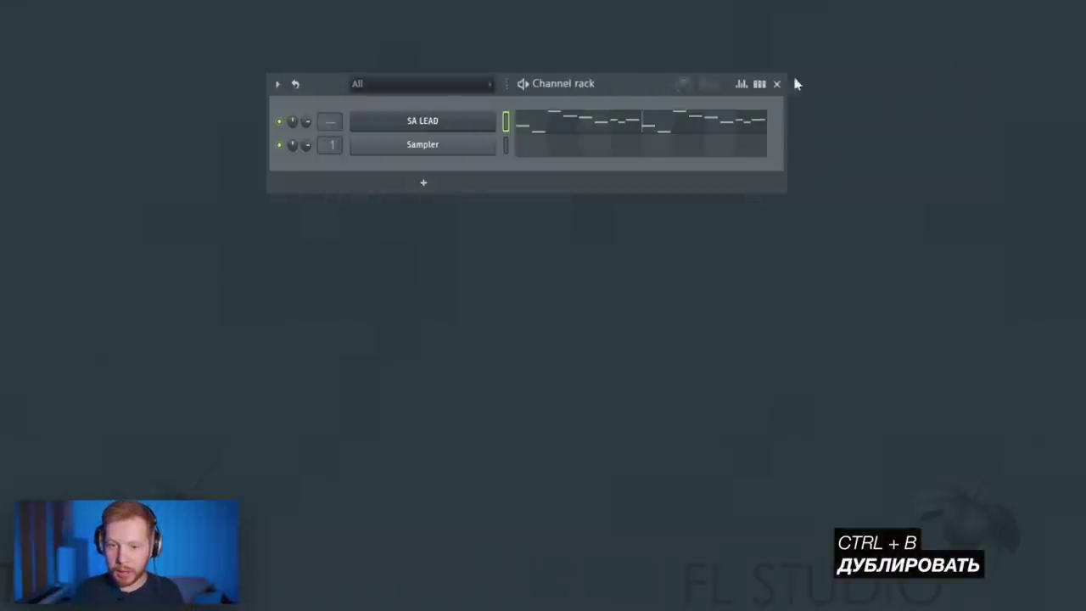
# Step: Insert a FLEX synth channel above SA LEAD and load the Praise preset, filtering the presets of all packs by tag
pyautogui.rightClick(484, 126)
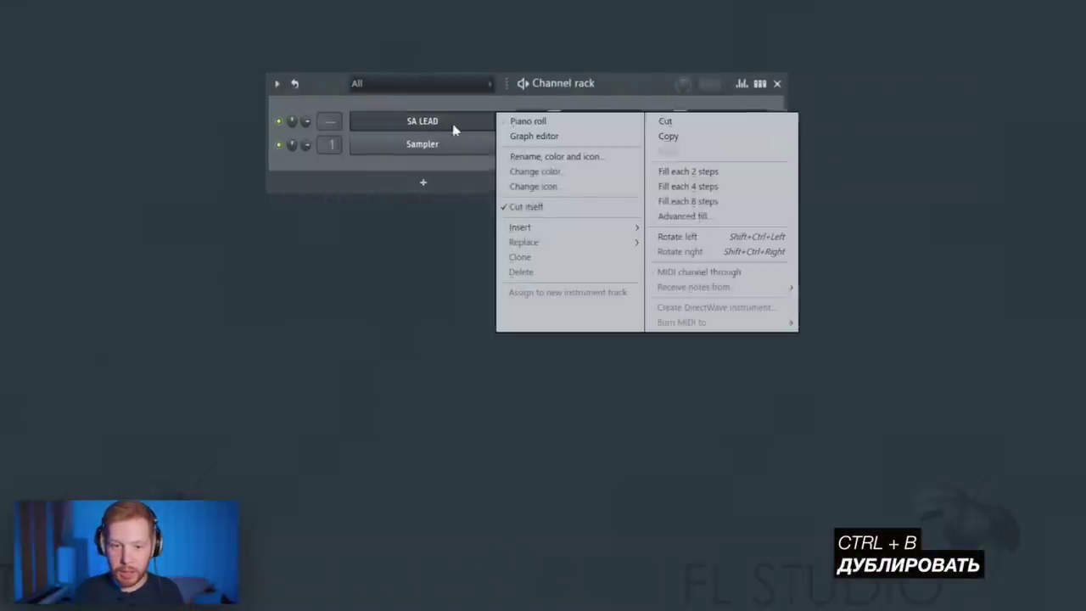
pyautogui.moveTo(559, 229)
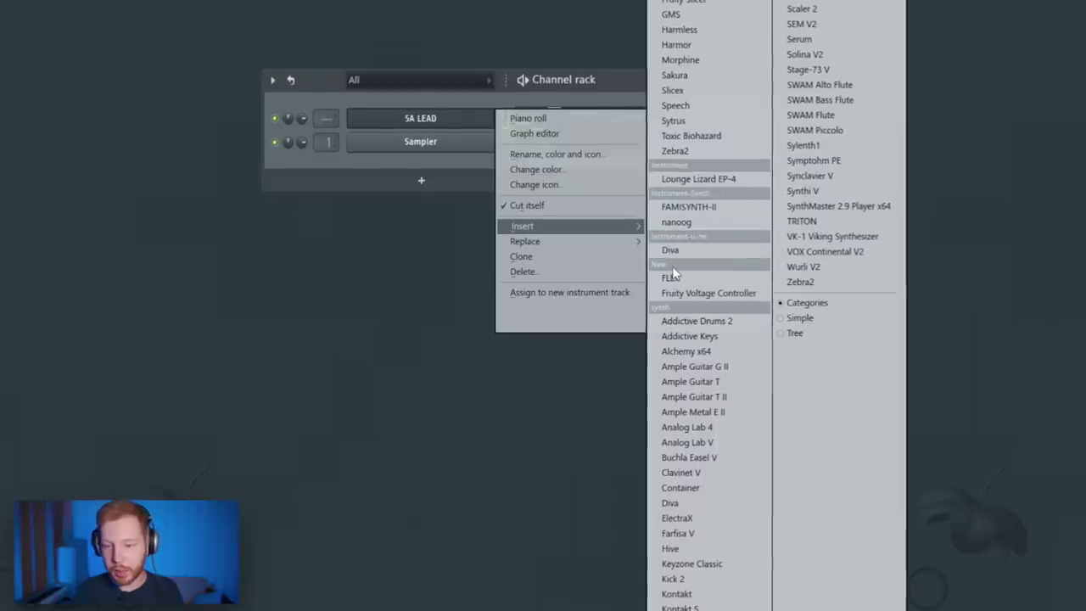
pyautogui.click(672, 276)
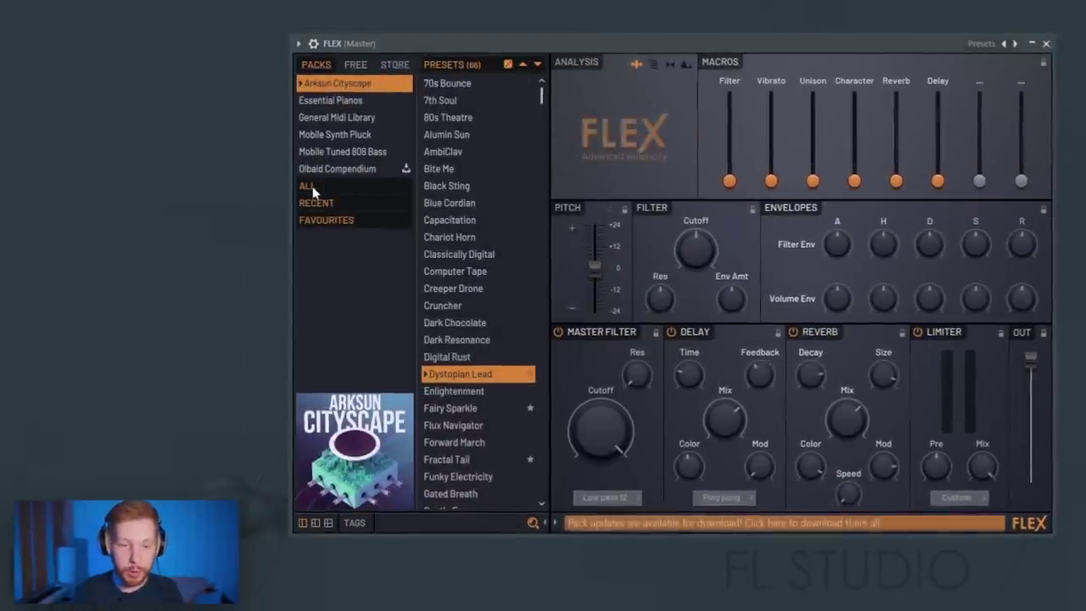
pyautogui.click(310, 188)
pyautogui.click(355, 525)
pyautogui.click(441, 444)
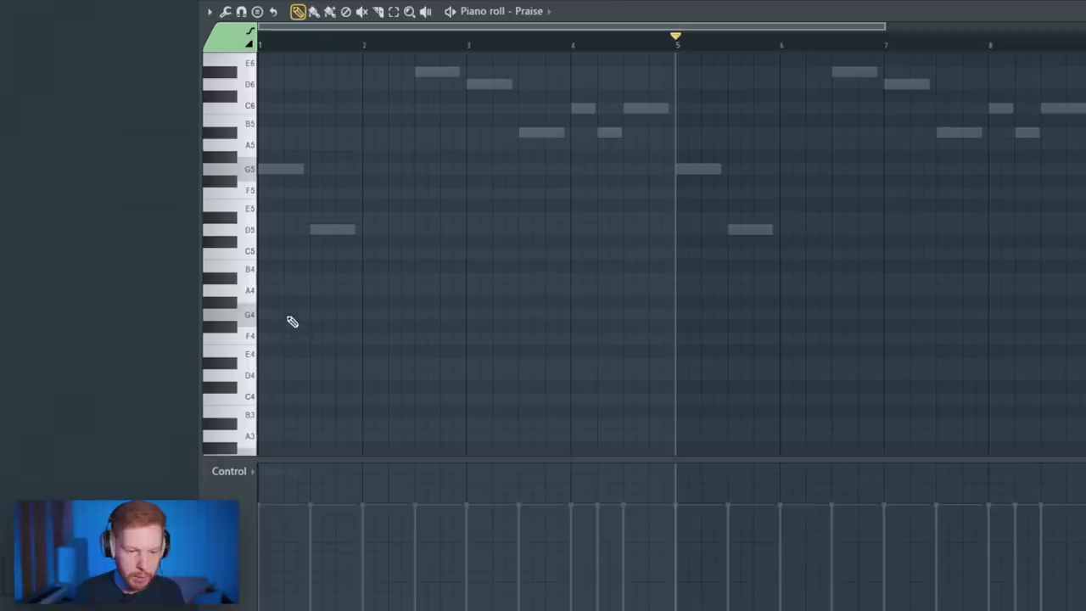
# Step: Draw a short chord of G4, A#4 and D5 at bar 1, double it with A#5 and D6, and adjust the velocity
pyautogui.moveTo(247, 283); pyautogui.dragTo(259, 277)
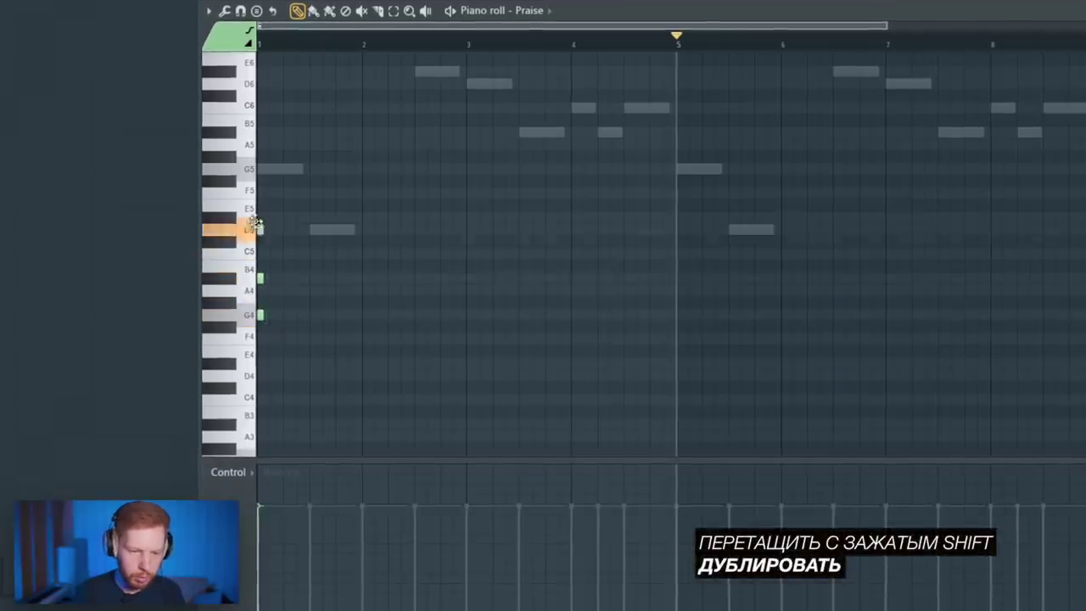
pyautogui.moveTo(257, 228); pyautogui.dragTo(259, 229)
pyautogui.moveTo(298, 213); pyautogui.dragTo(245, 283)
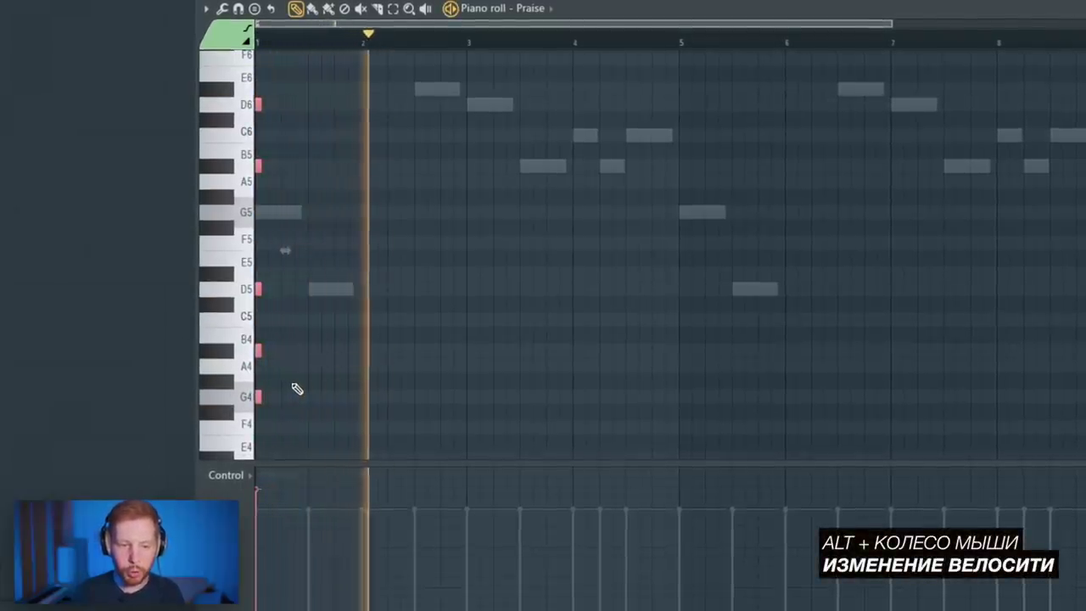
pyautogui.press('space')
pyautogui.scroll(-1, 331, 306)
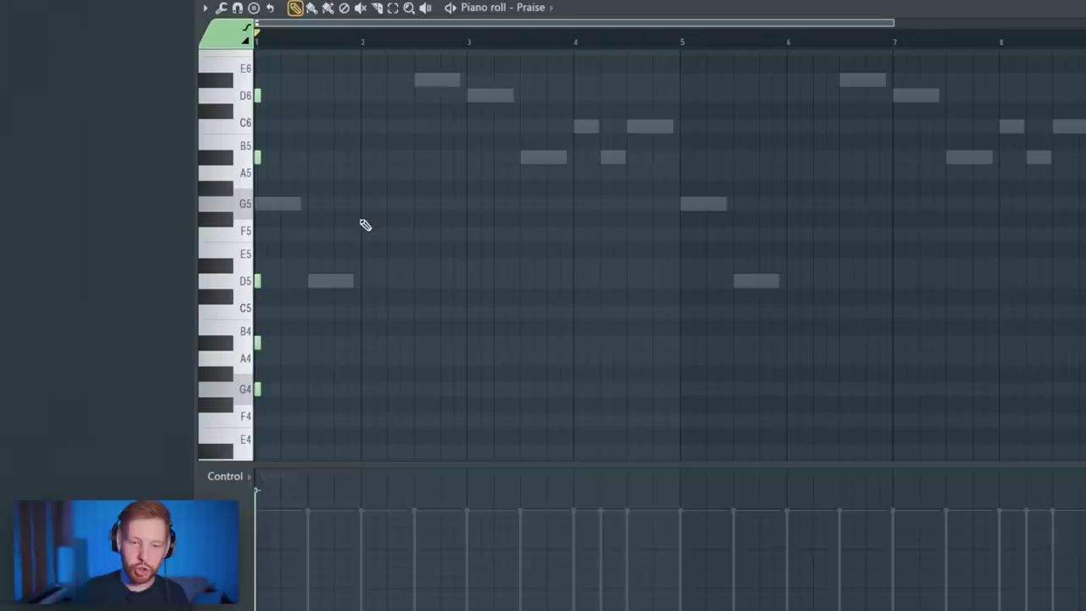
# Step: Add a short chord of G4, A#4 and G5 at the start of bar 3 in the Praise part
pyautogui.press('space')
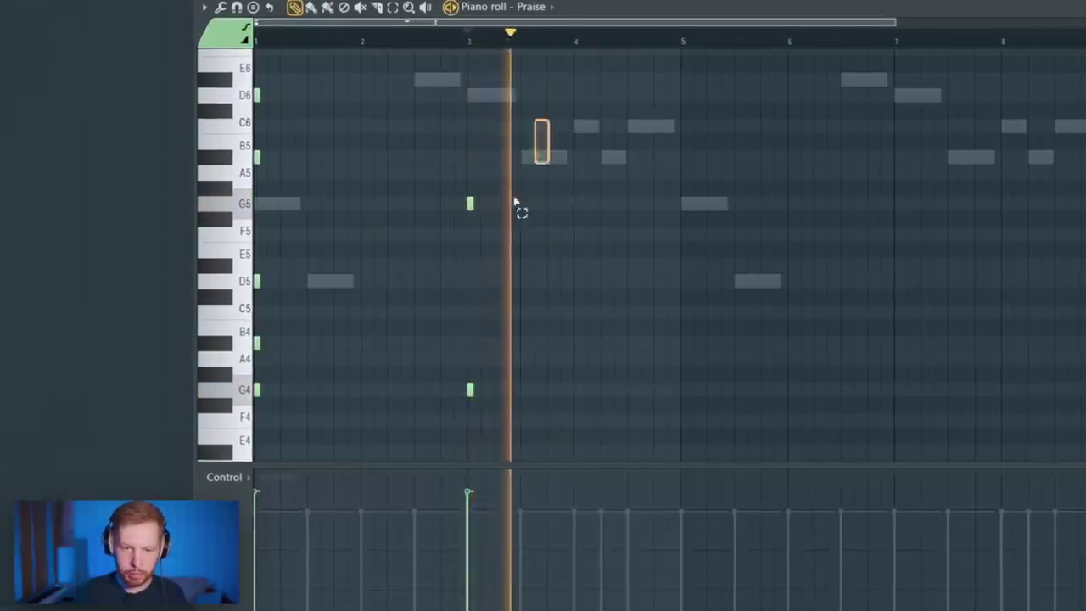
pyautogui.press('space')
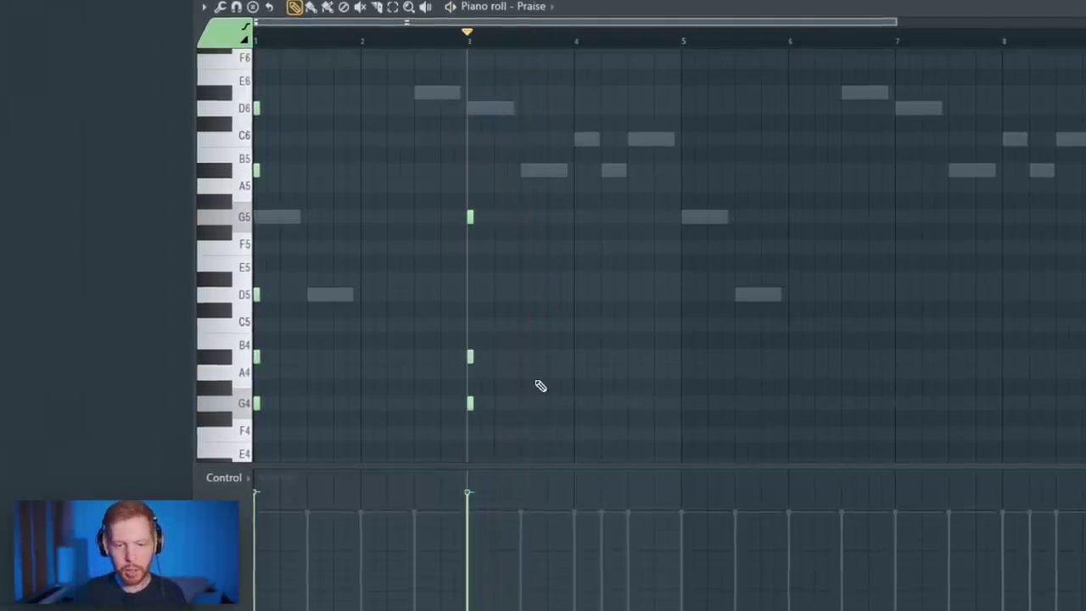
# Step: Add a short chord of C5, D#5, G5, C6 and D#6 at the middle of bar 4 and play it back
pyautogui.press('space')
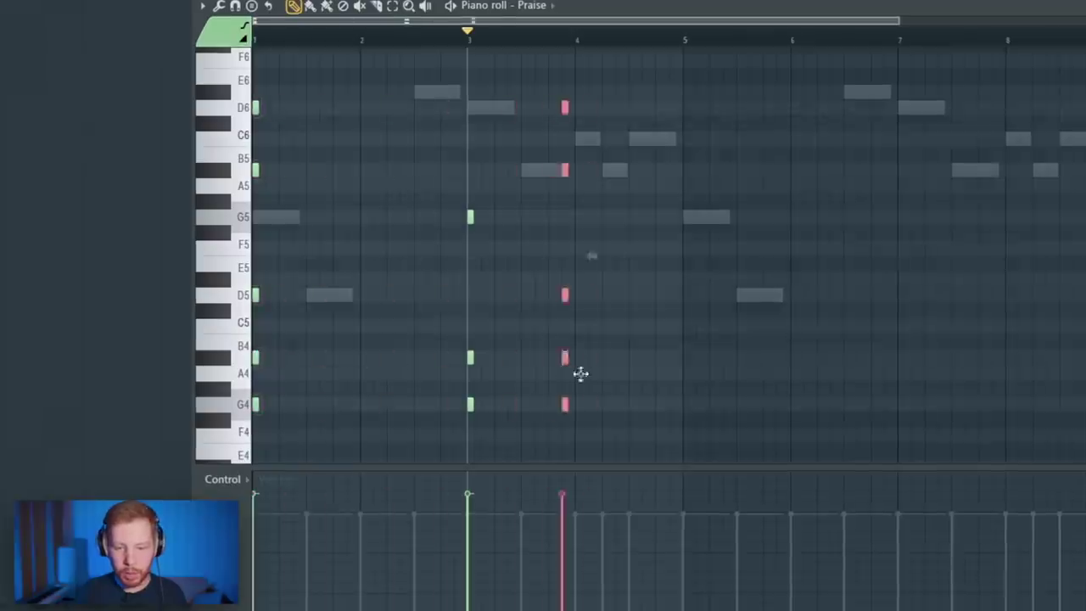
pyautogui.scroll(3, 640, 387)
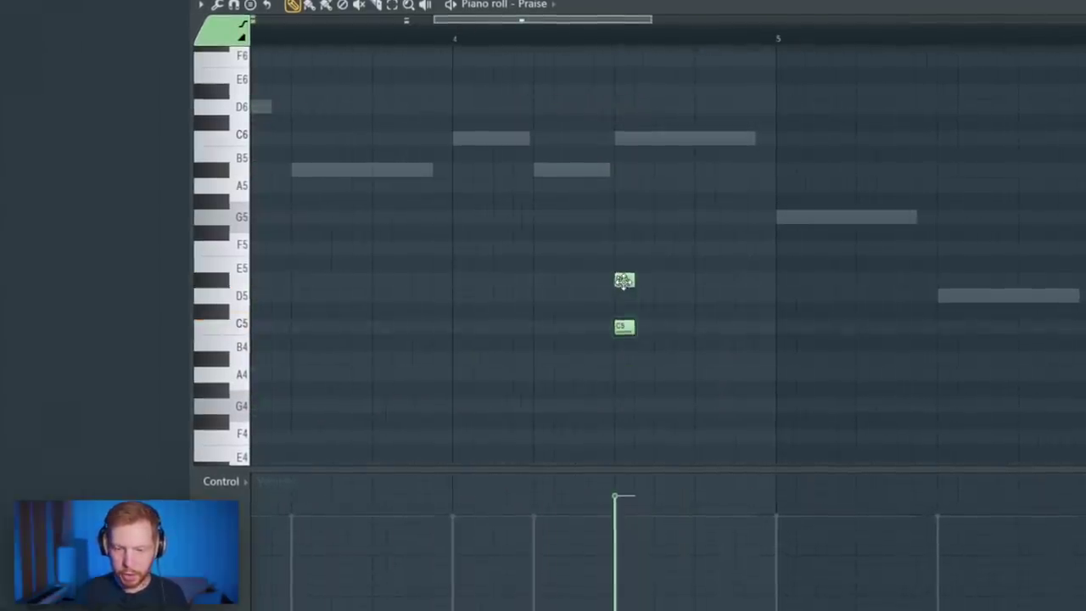
pyautogui.click(645, 213)
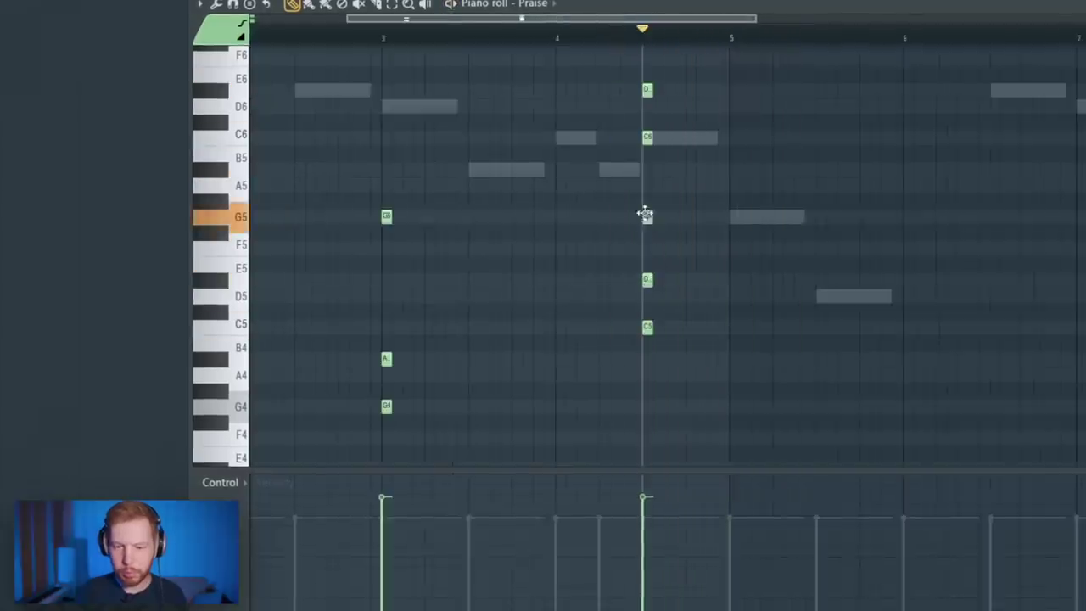
pyautogui.press('space')
# Step: Select the first four bars of Praise chords and duplicate them into bars 5 to 8
pyautogui.scroll(-3, 710, 282)
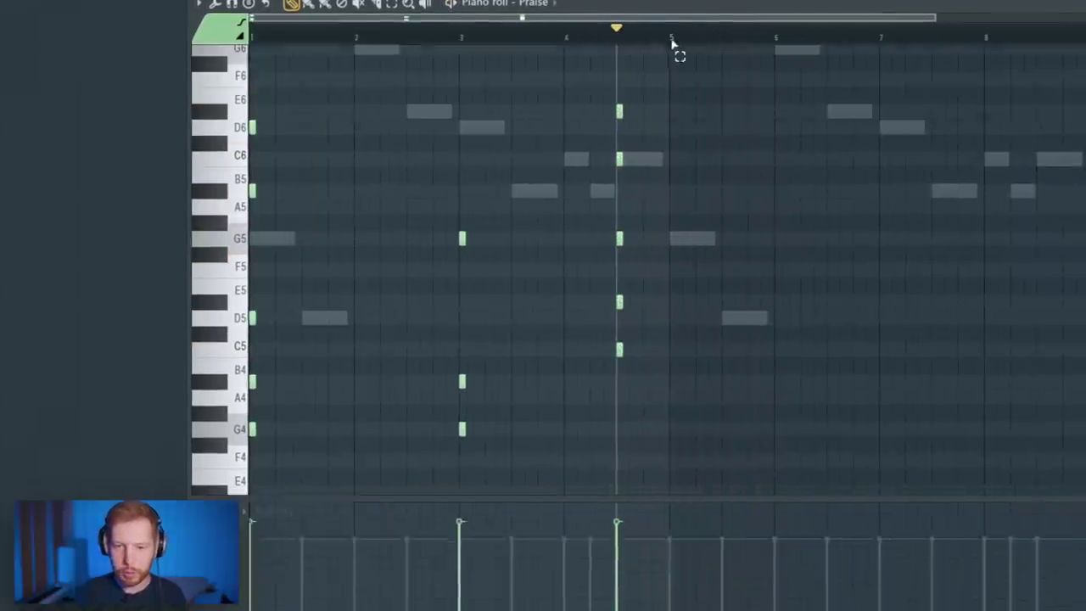
pyautogui.moveTo(671, 38); pyautogui.dragTo(251, 37)
pyautogui.hotkey('ctrl', 'b')
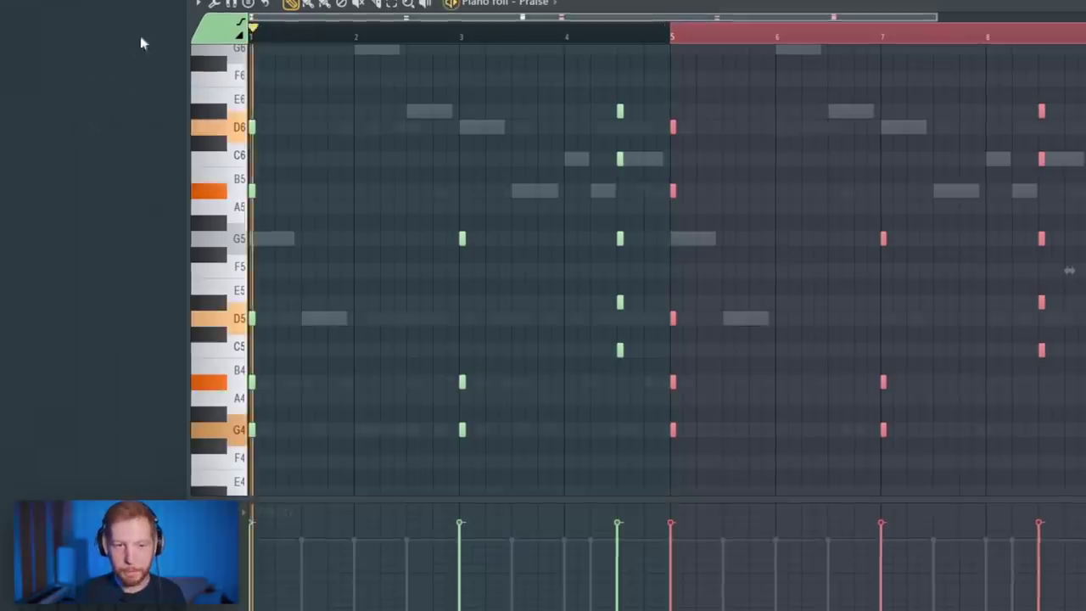
pyautogui.moveTo(1084, 37); pyautogui.dragTo(251, 39)
# Step: Insert another FLEX channel above Praise and load the Electric Pick Bass 2 preset from all packs, filtered to the Bass type
pyautogui.rightClick(821, 156)
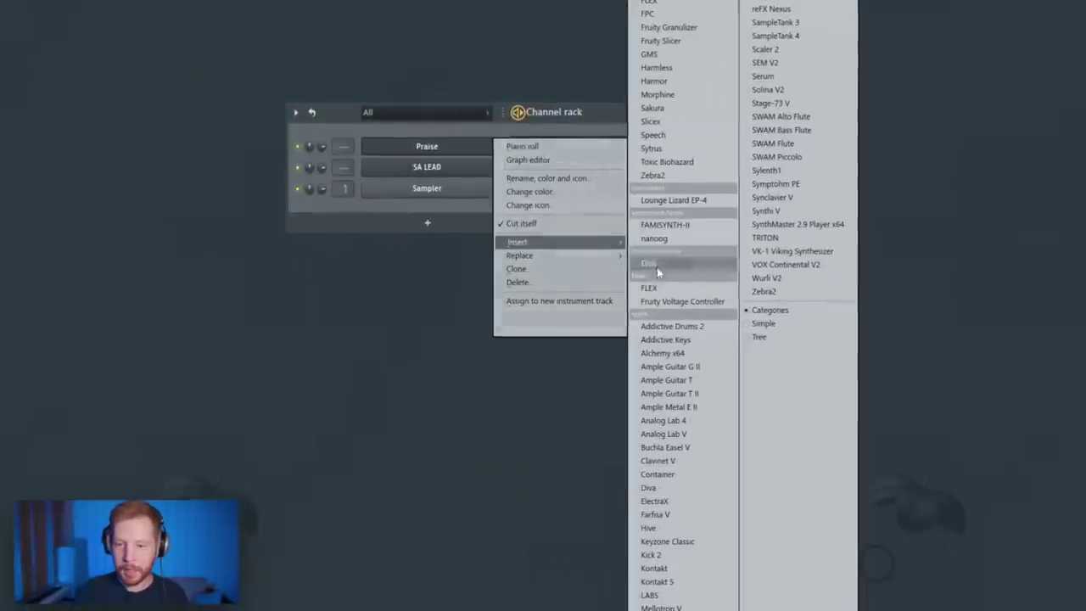
pyautogui.click(657, 267)
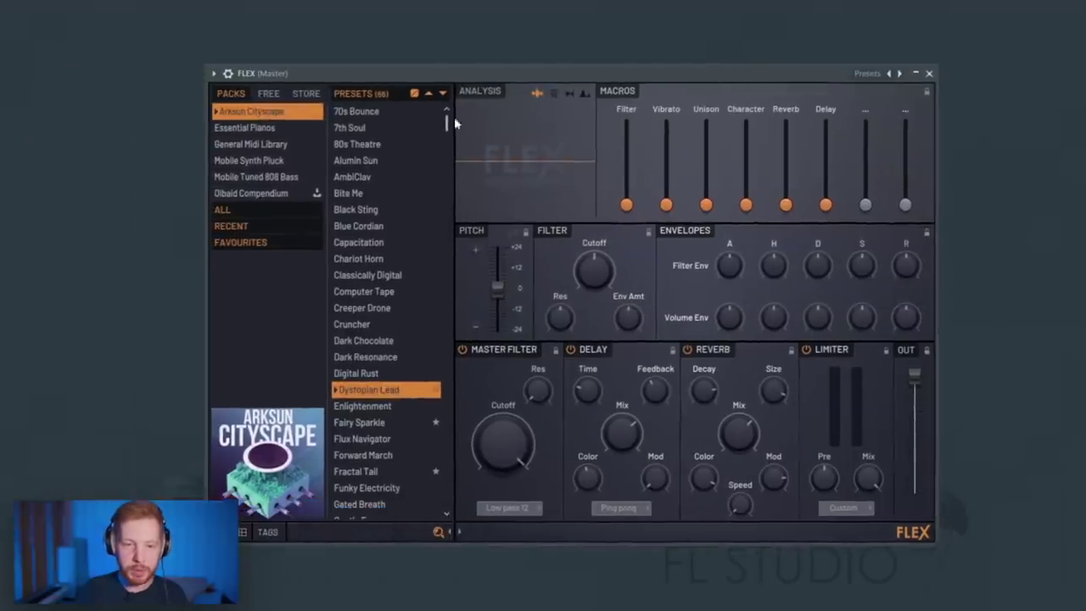
pyautogui.click(223, 211)
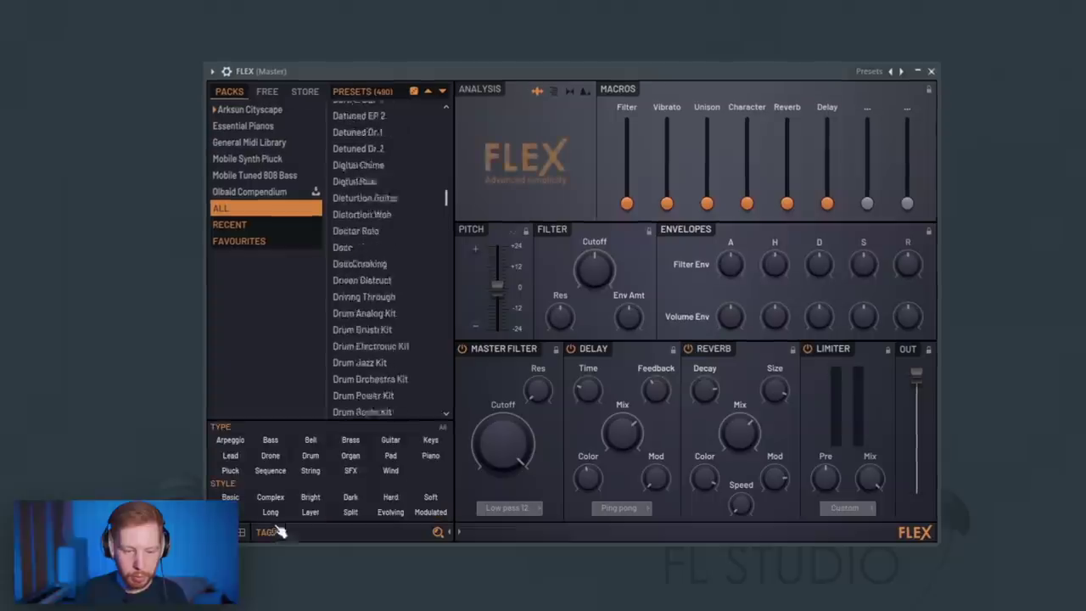
pyautogui.click(270, 441)
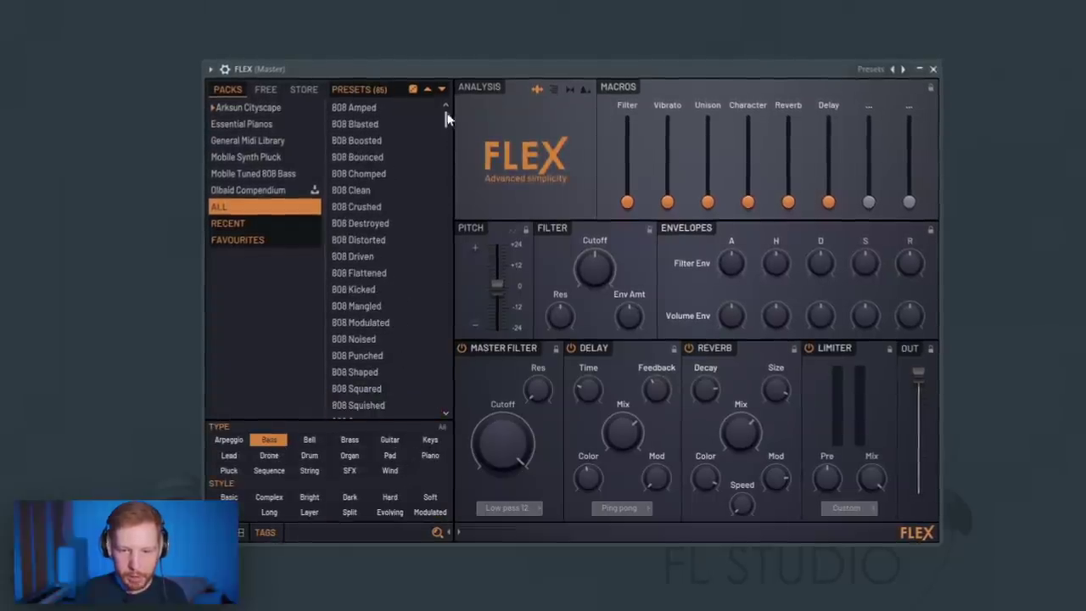
pyautogui.scroll(-10, 382, 255)
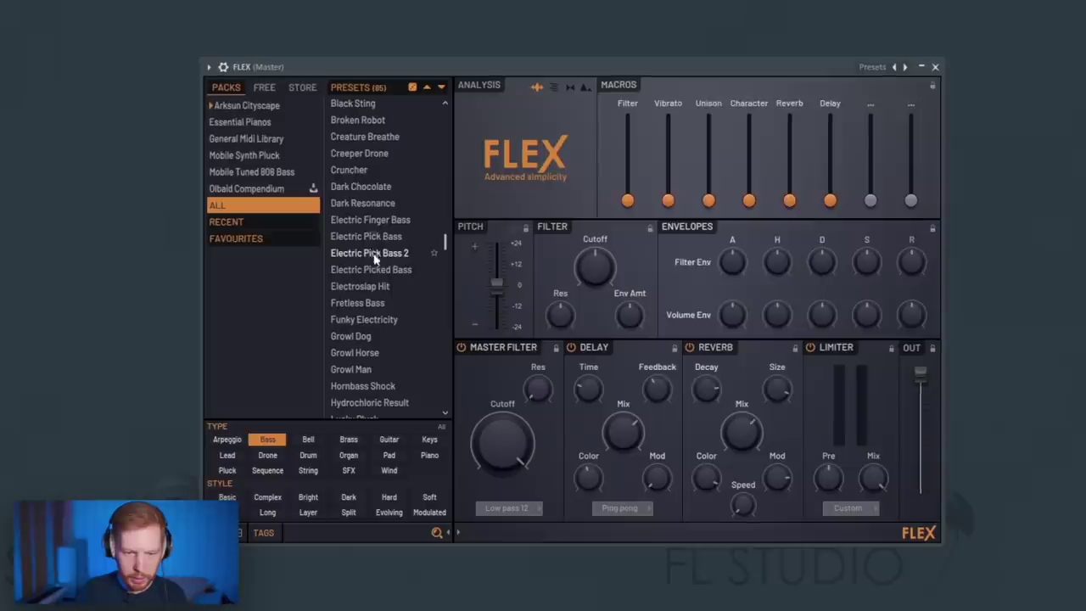
pyautogui.click(375, 255)
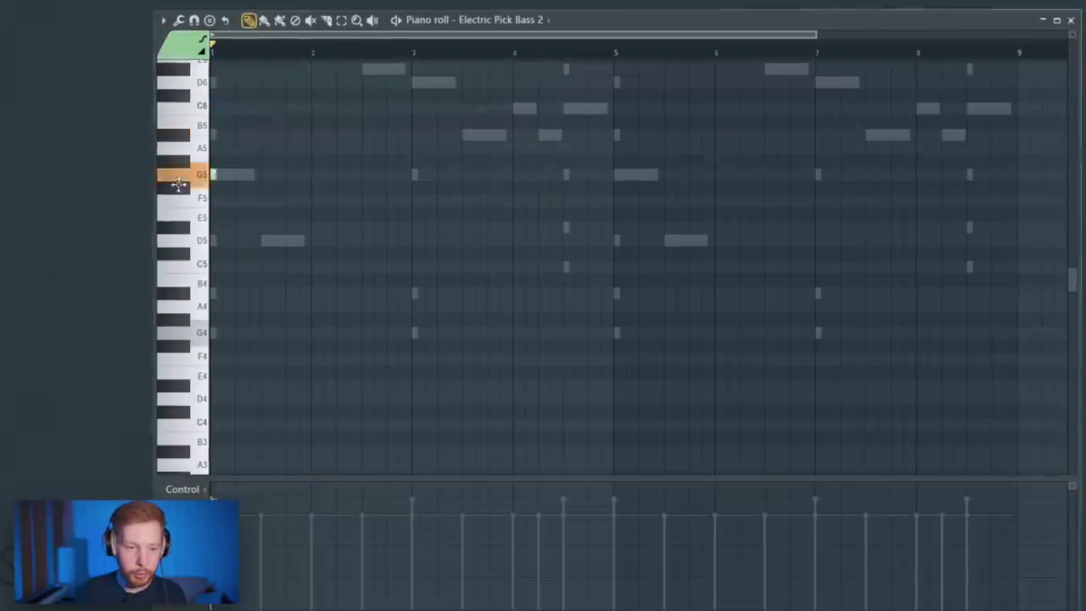
# Step: Draw the opening bass notes from bar 1: short G3, D#3 and F2 notes followed by a long G2
pyautogui.scroll(-4, 149, 352)
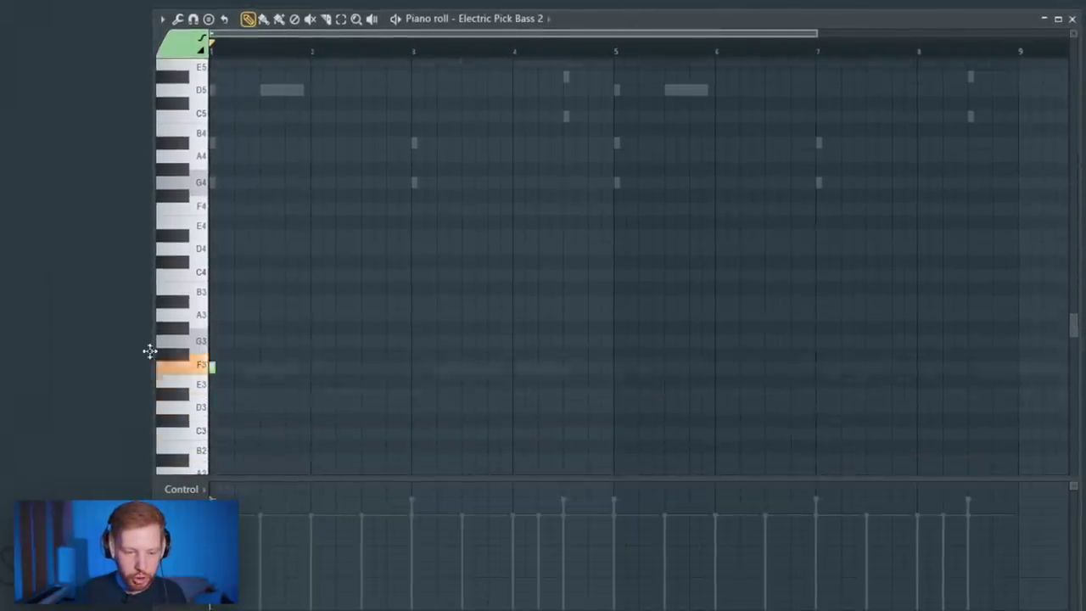
pyautogui.scroll(3, 231, 366)
pyautogui.moveTo(214, 343); pyautogui.dragTo(482, 309)
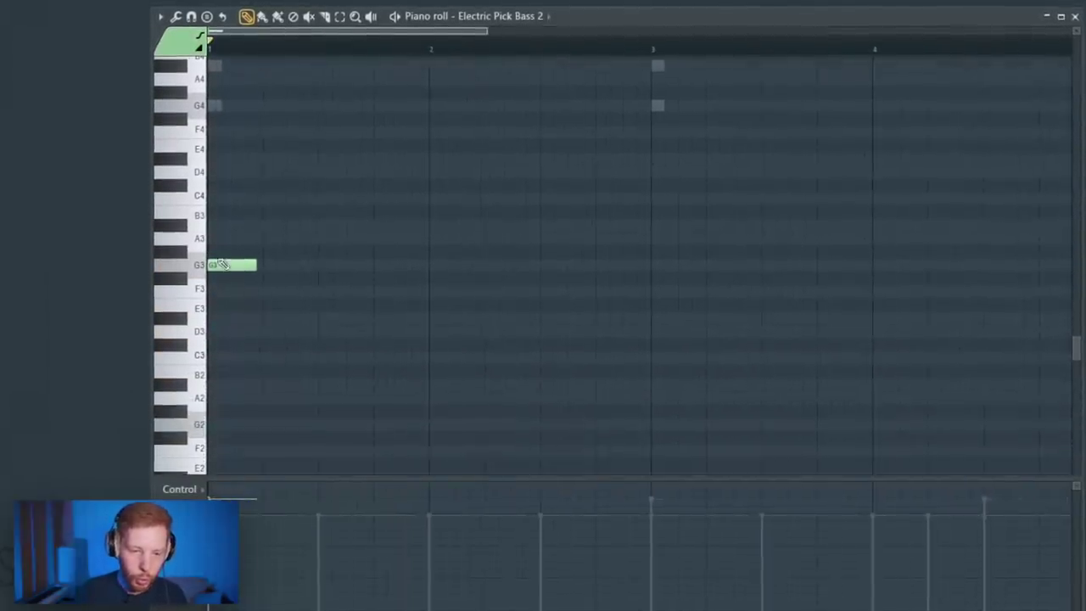
pyautogui.moveTo(419, 429); pyautogui.dragTo(547, 430)
pyautogui.click(541, 433)
pyautogui.rightClick(570, 440)
pyautogui.scroll(-4, 543, 382)
# Step: Copy the F2 and G2 bass notes so the second G2 starts at bar 3, and shorten that copied G2
pyautogui.moveTo(480, 257)
pyautogui.mouseDown()
pyautogui.moveTo(465, 280)
pyautogui.moveTo(293, 341)
pyautogui.mouseUp()
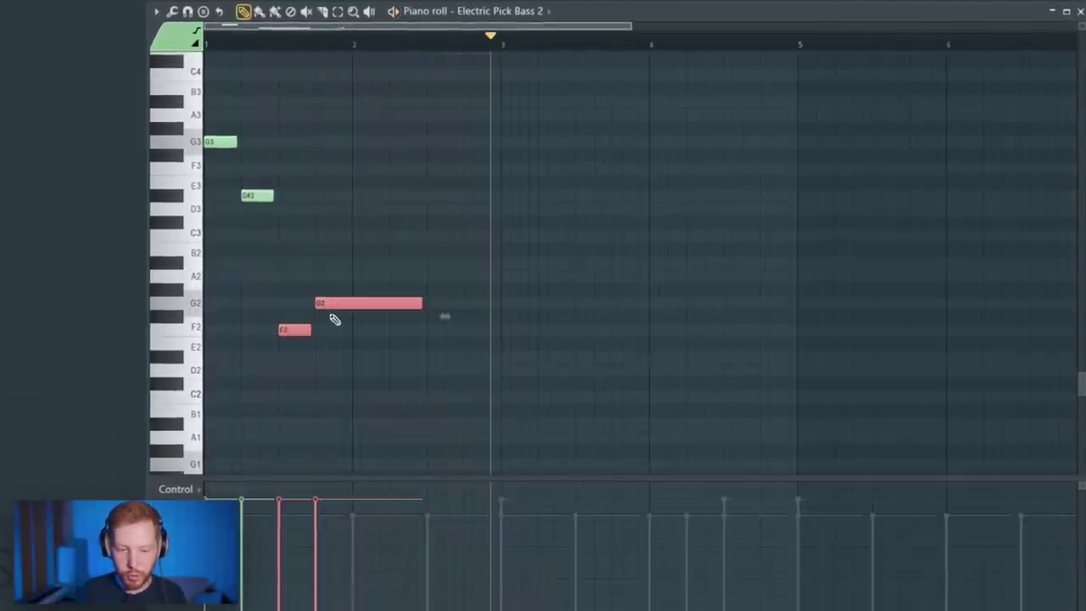
pyautogui.moveTo(338, 306)
pyautogui.mouseDown()
pyautogui.moveTo(540, 311)
pyautogui.moveTo(522, 317)
pyautogui.moveTo(523, 306)
pyautogui.mouseUp()
pyautogui.keyDown('ctrl'); pyautogui.click(622, 357); pyautogui.keyUp('ctrl')
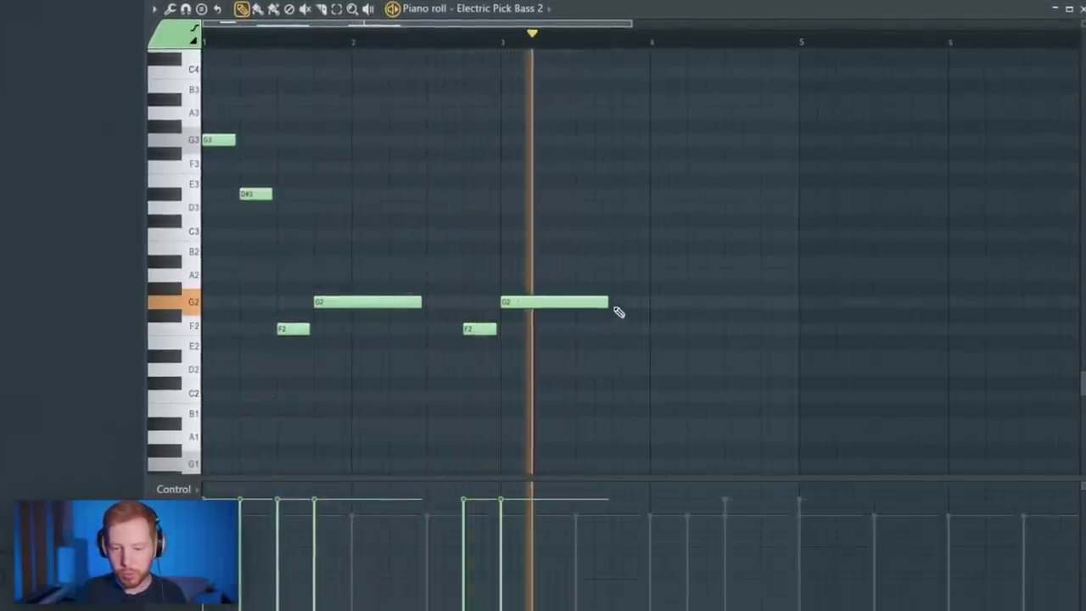
pyautogui.moveTo(607, 303); pyautogui.dragTo(570, 310)
# Step: Add an A2 note and a short A3 note an octave higher in bar 4, and duplicate the four-bar bass line
pyautogui.click(722, 259)
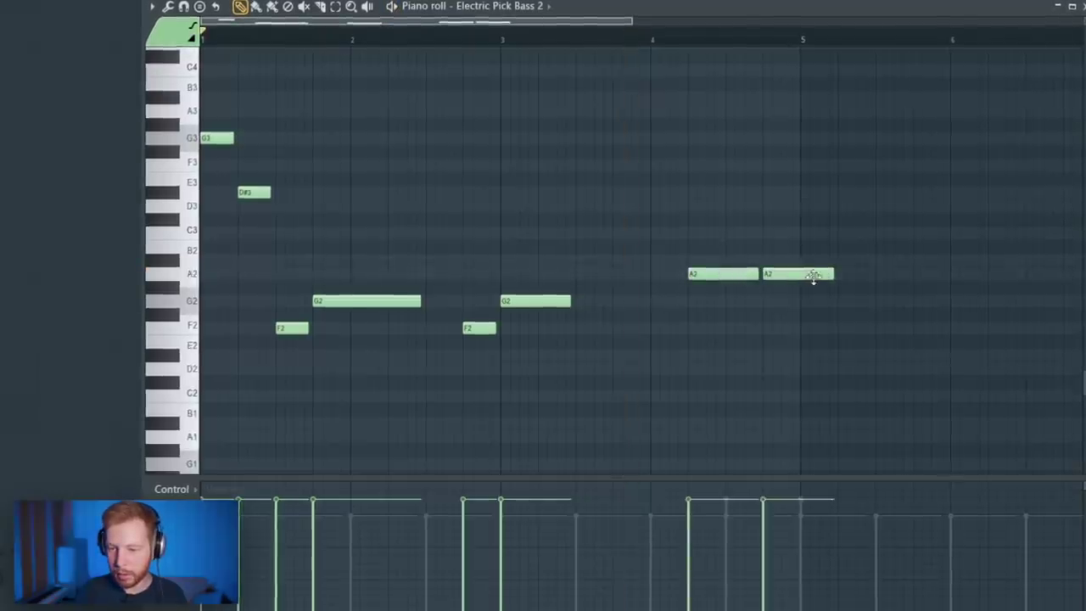
pyautogui.hotkey('ctrl', 'Up')
pyautogui.hotkey('ctrl', 'a')
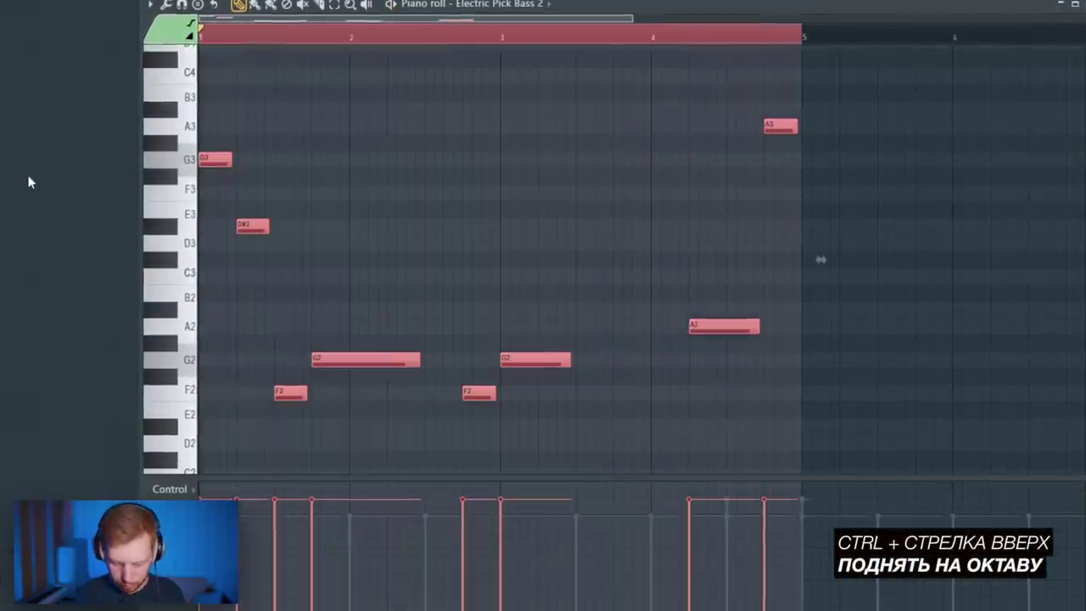
pyautogui.hotkey('ctrl', 'b')
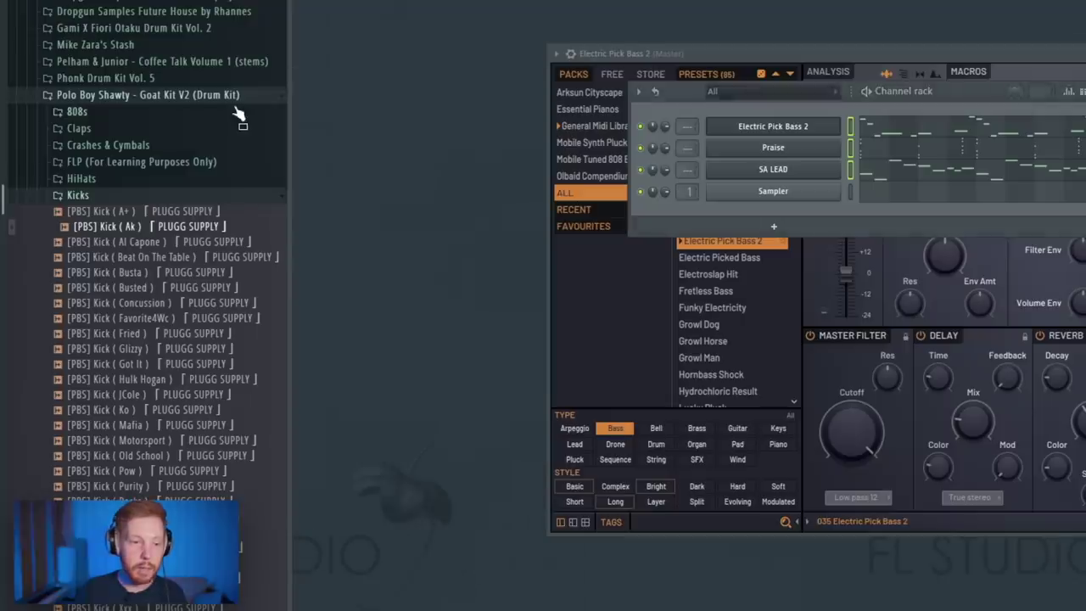
# Step: Add the Bell - Figureitout sample from the Axl Beats - Gods kit's Bells folder to the channel rack below SA LEAD
pyautogui.scroll(5, 101, 201)
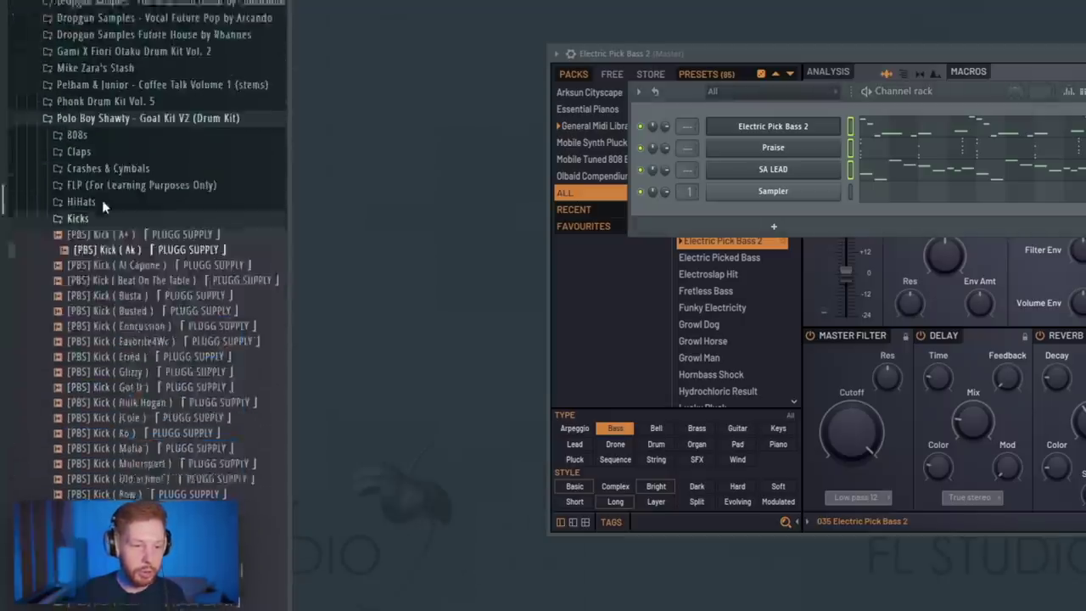
pyautogui.click(72, 95)
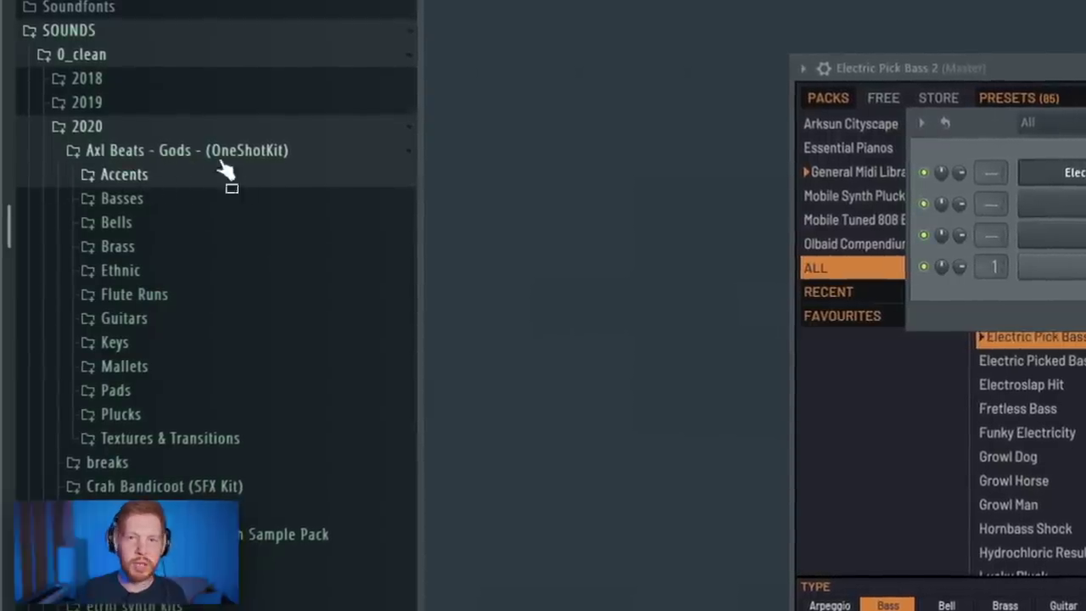
pyautogui.click(140, 224)
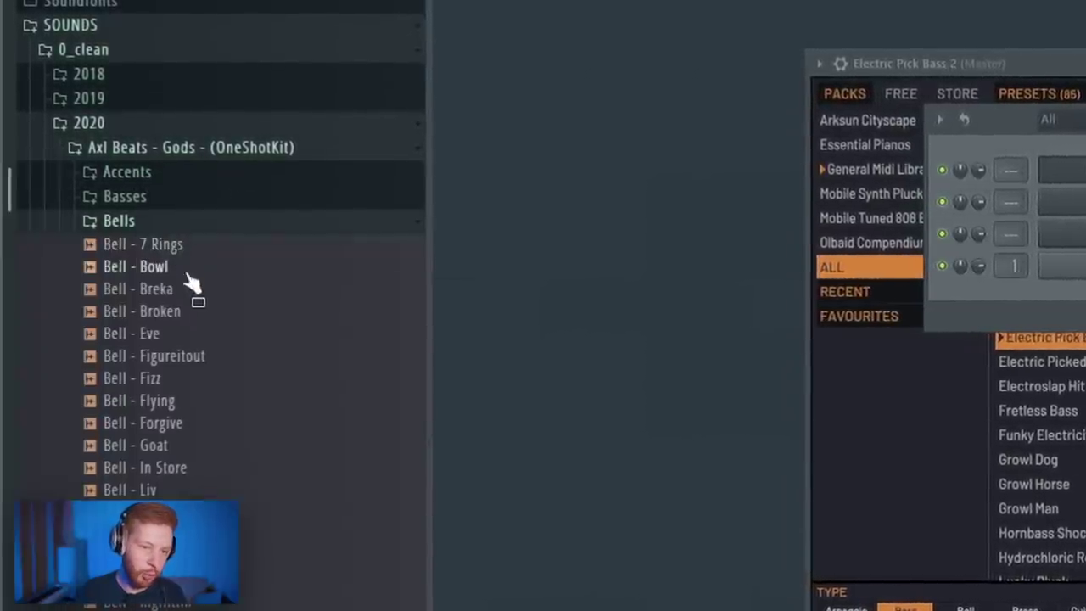
pyautogui.moveTo(202, 360); pyautogui.dragTo(517, 220)
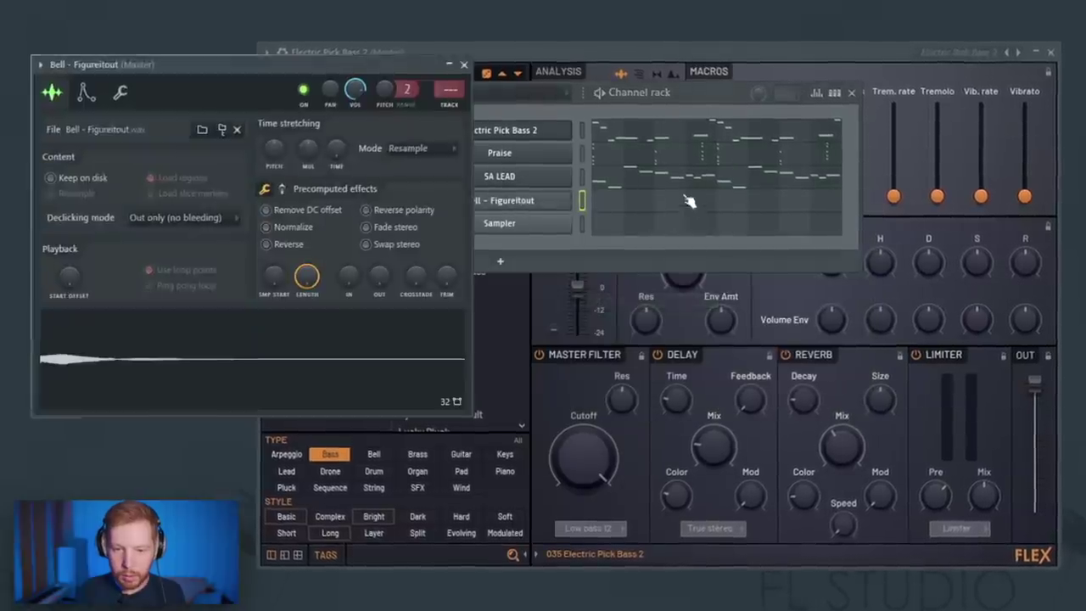
# Step: Set the Bell - Figureitout sample's time stretching mode to Stretch and raise its precomputed EQ effect
pyautogui.moveTo(364, 61); pyautogui.dragTo(772, 93)
pyautogui.click(806, 181)
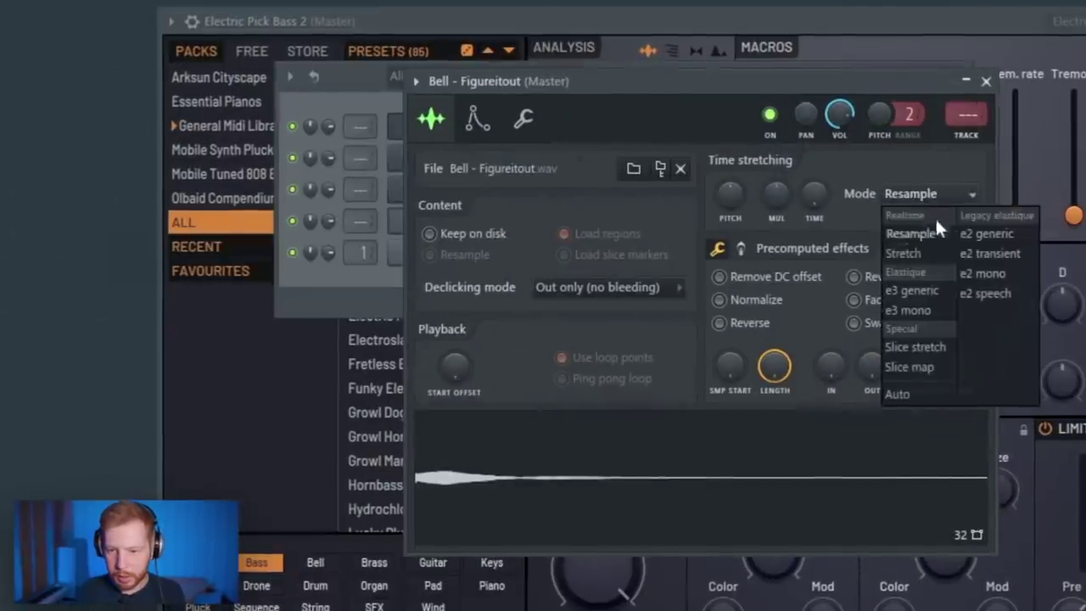
pyautogui.click(835, 225)
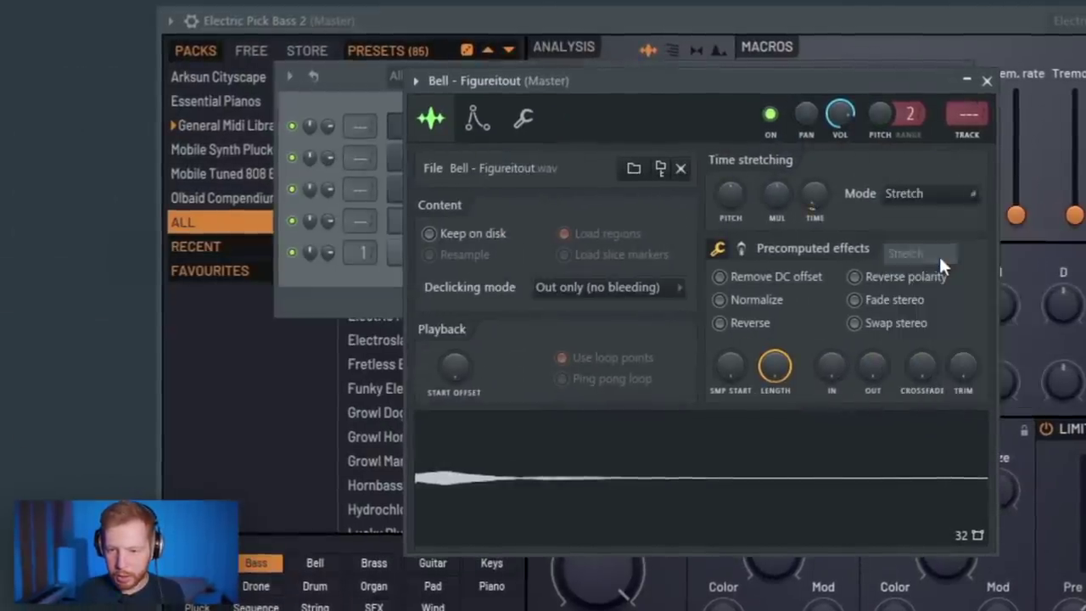
pyautogui.click(719, 248)
pyautogui.moveTo(795, 304); pyautogui.dragTo(790, 302)
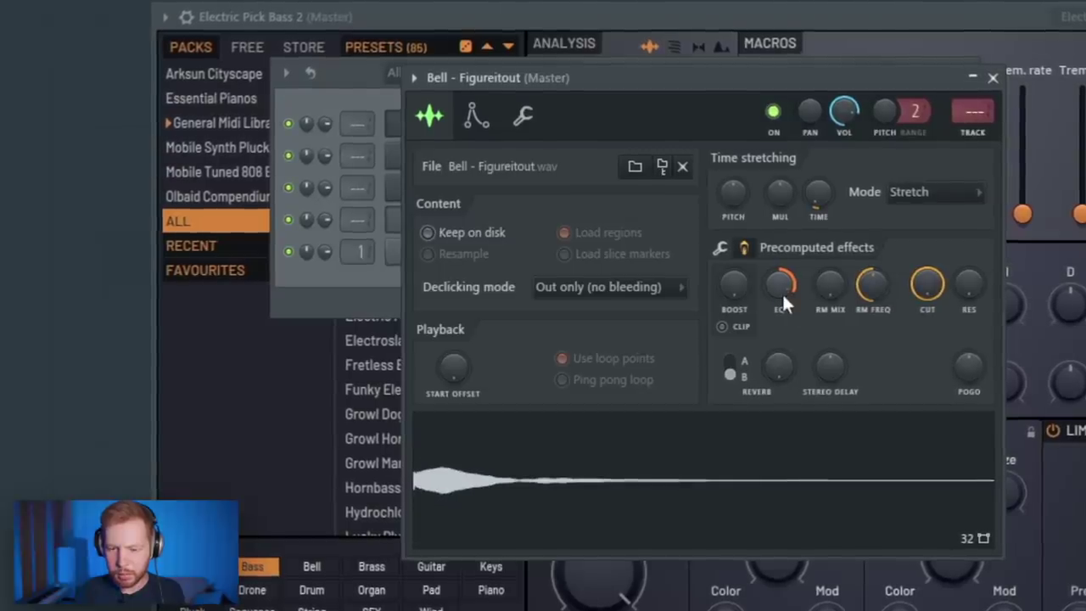
pyautogui.click(993, 77)
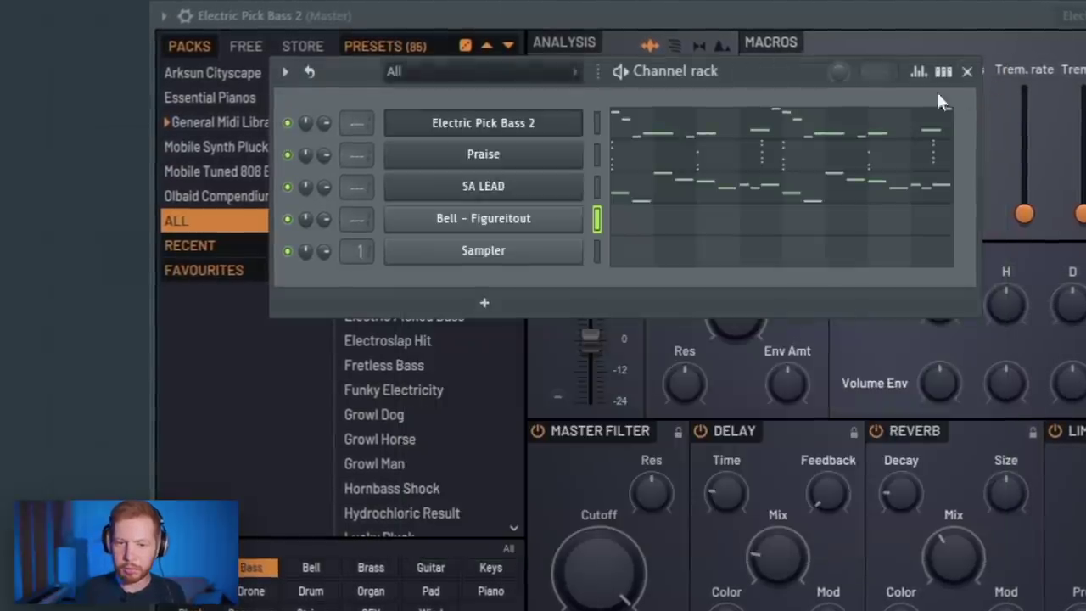
# Step: Draw a long G7 bell note from the middle of bar 3 and an A7 note in bar 4, chopping the A7 into two short slices
pyautogui.click(650, 240)
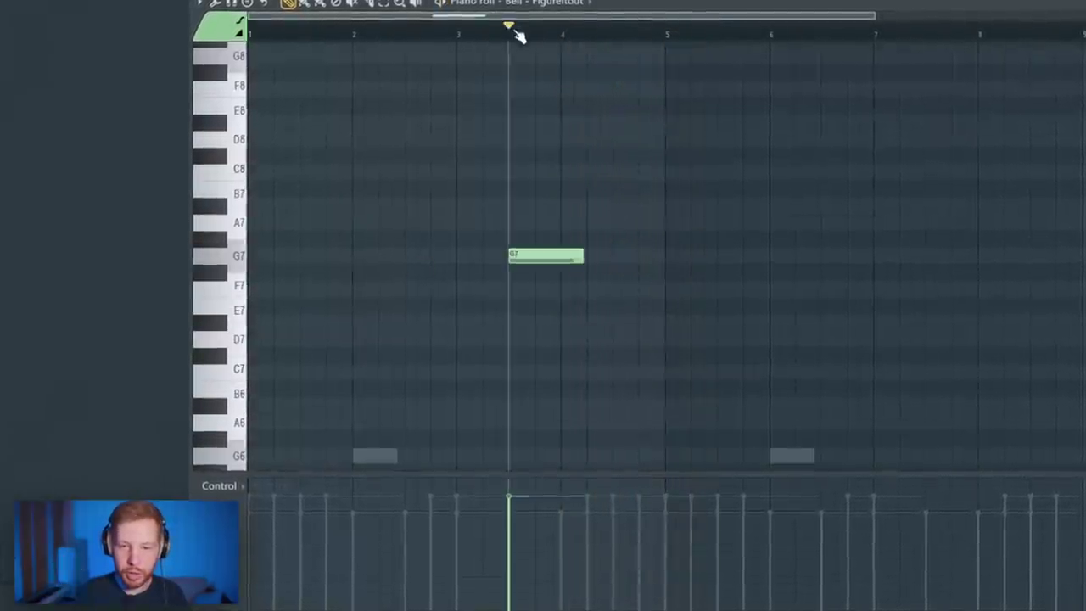
pyautogui.press('space')
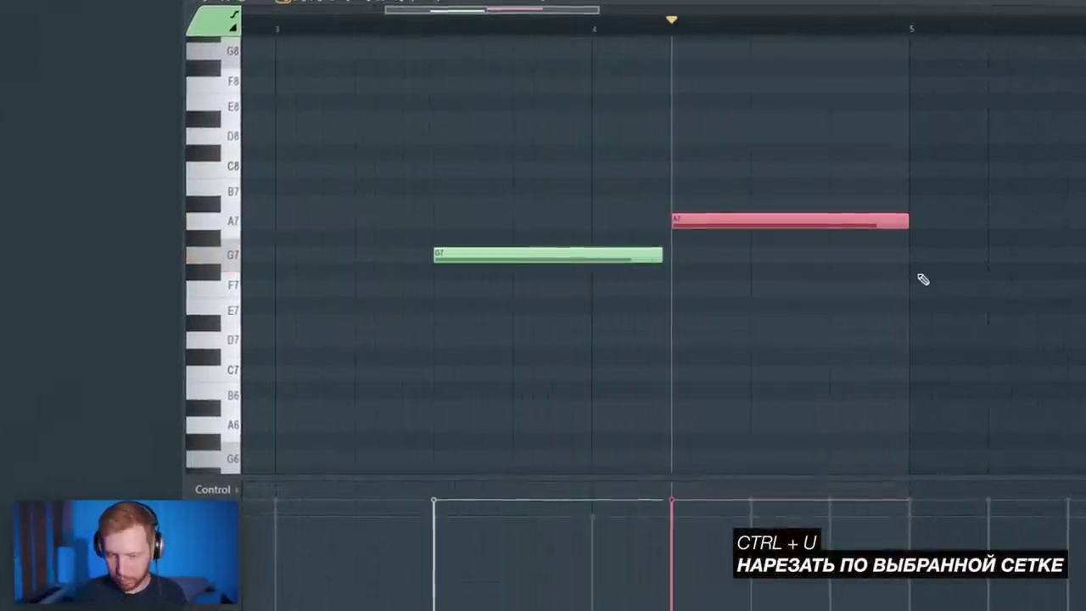
pyautogui.hotkey('ctrl', 'u')
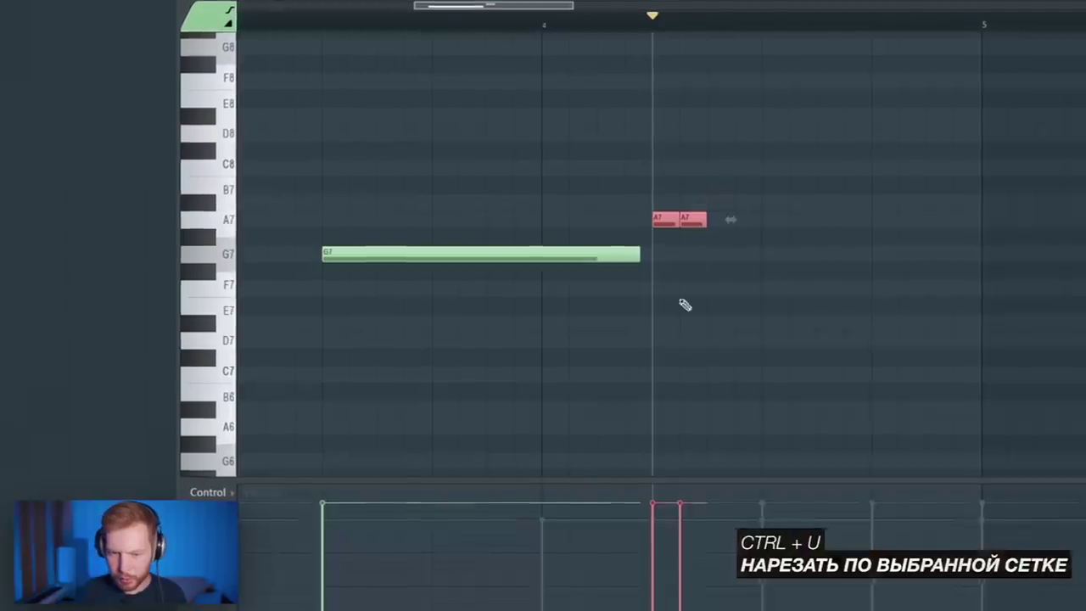
# Step: Offset the fine pitch of the two A7 slices in opposite directions and repeat the pair until the run passes the end of bar 4
pyautogui.click(213, 488)
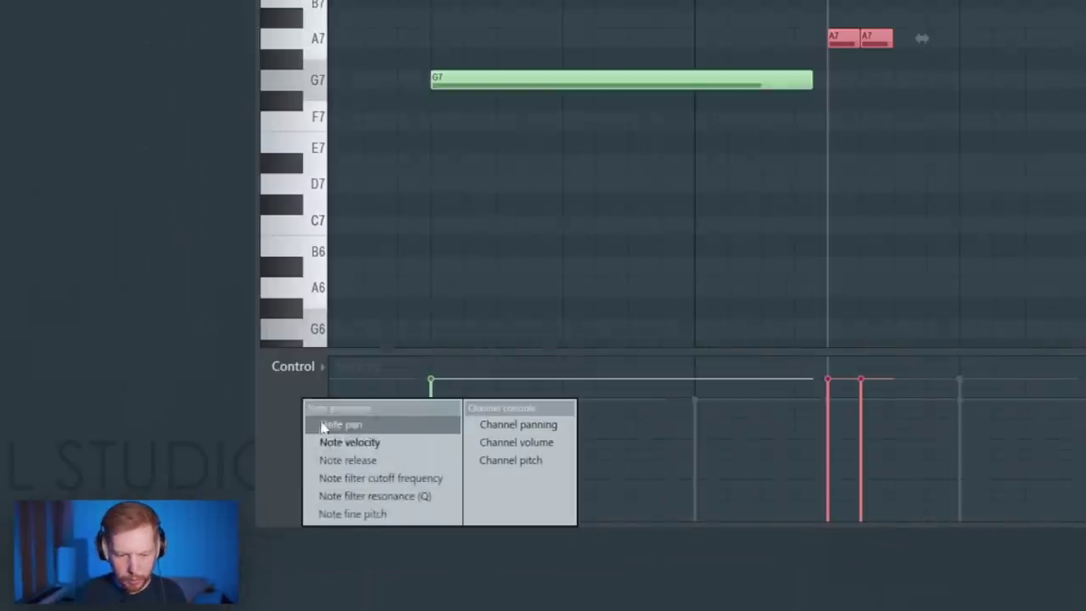
pyautogui.click(355, 514)
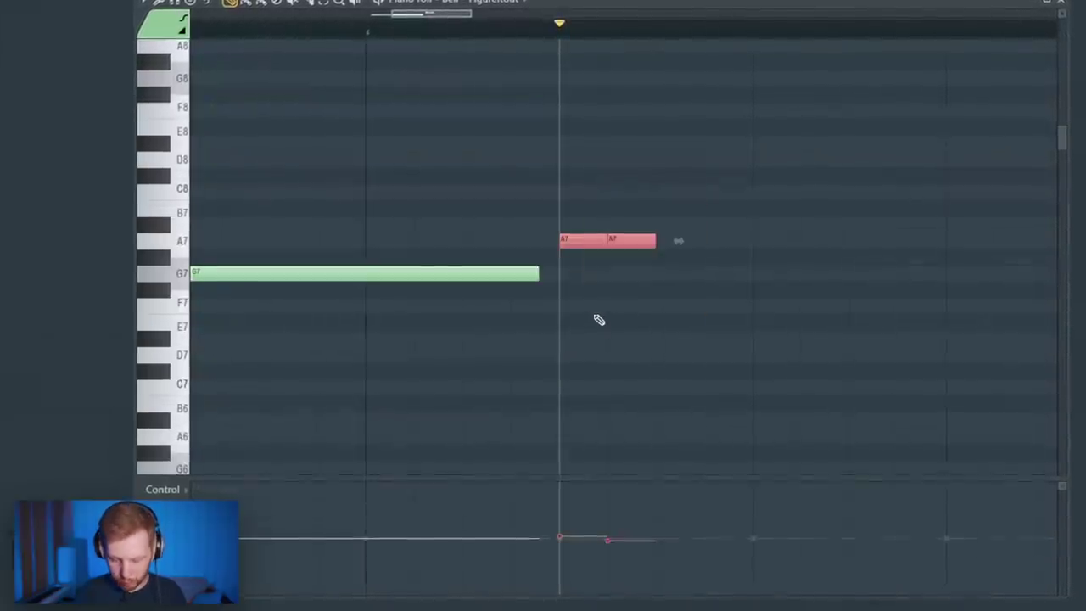
pyautogui.hotkey('ctrl', 'b')
pyautogui.hotkey('ctrl', 'b')
pyautogui.hotkey('ctrl', 'b')
pyautogui.scroll(-3, 628, 295)
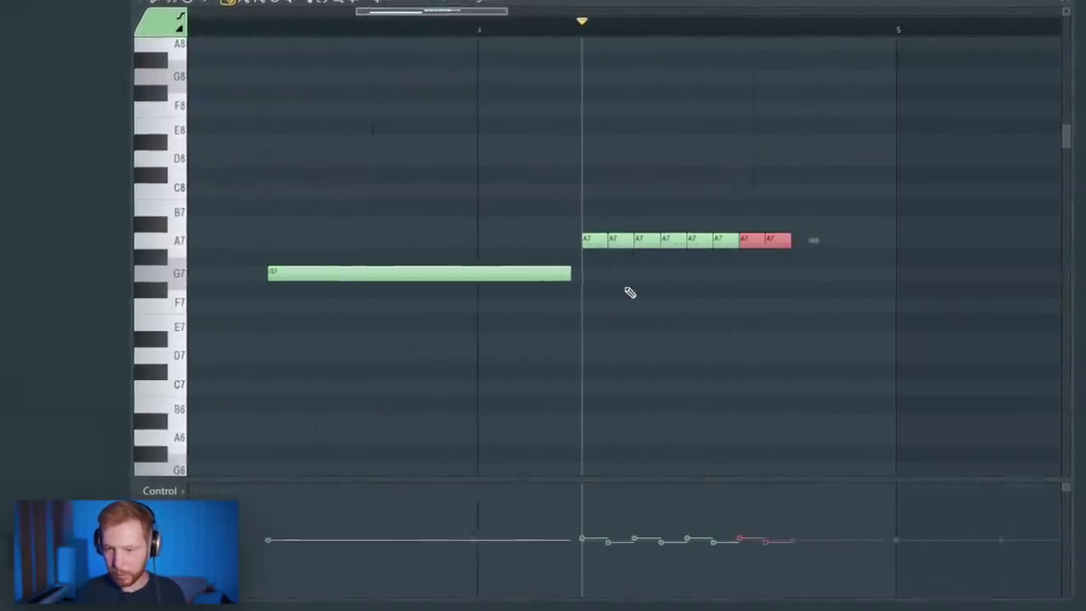
pyautogui.hotkey('ctrl', 'b')
pyautogui.hotkey('ctrl', 'b')
pyautogui.press('space')
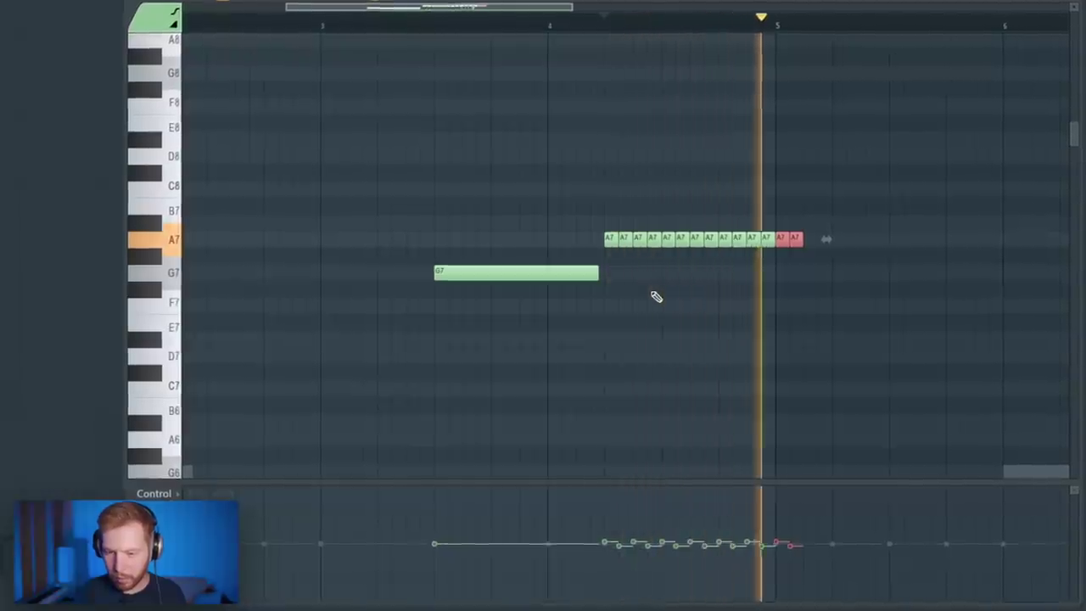
# Step: Select the whole run of A7 notes, compress it slightly in time, and deselect it
pyautogui.moveTo(820, 186); pyautogui.dragTo(611, 280)
pyautogui.scroll(3, 712, 236)
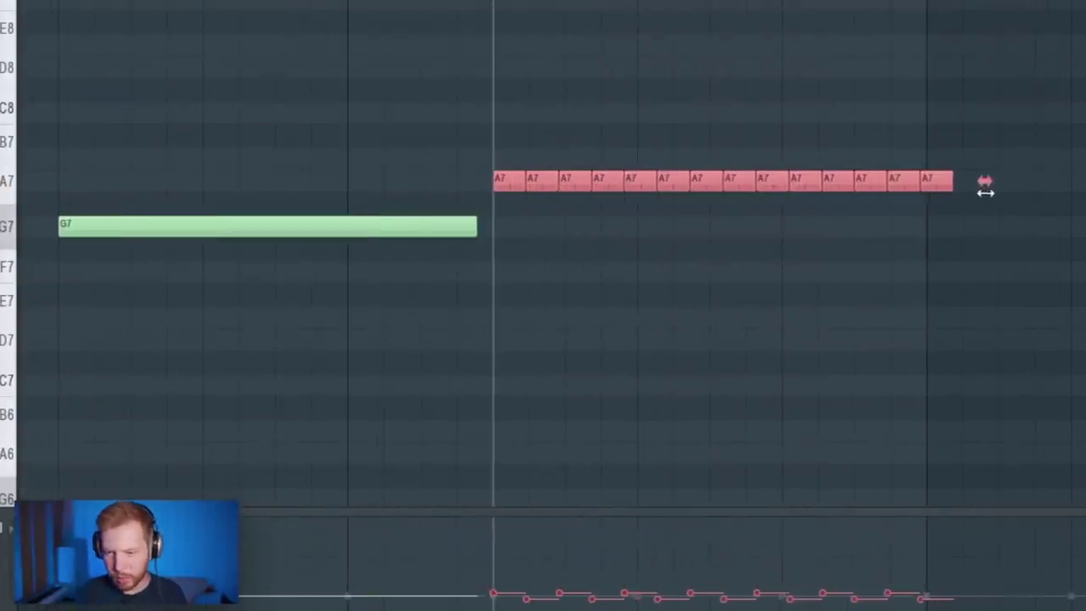
pyautogui.press('space')
pyautogui.press('space')
pyautogui.hotkey('ctrl', 'd')
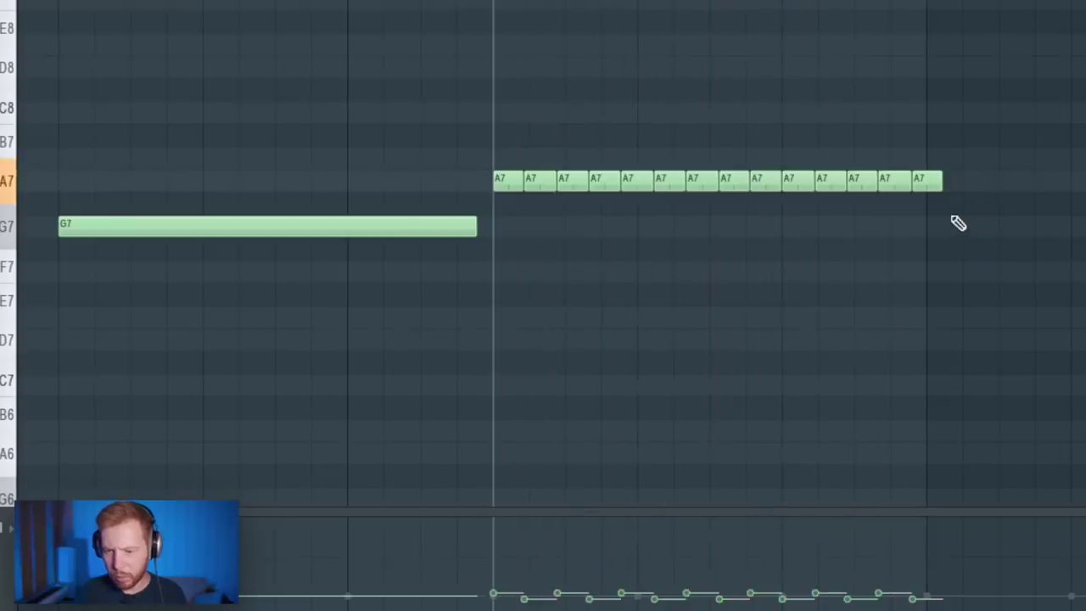
# Step: Shape the bell's volume envelope with maximum hold, zero decay, sustain and release, and a very short attack
pyautogui.scroll(4, 958, 219)
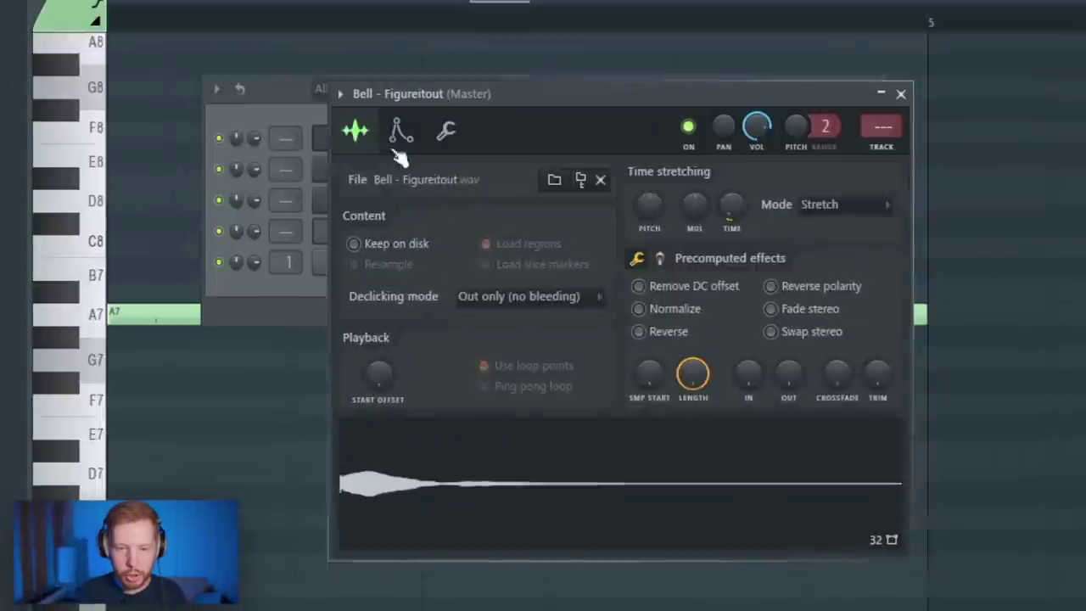
pyautogui.click(399, 127)
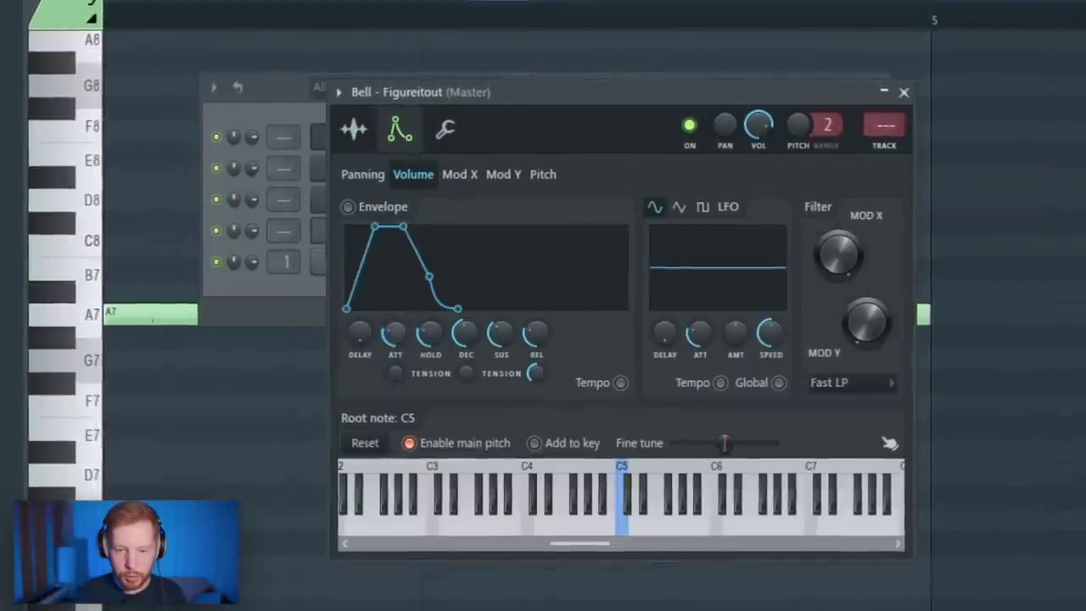
pyautogui.moveTo(428, 331); pyautogui.dragTo(429, 263)
pyautogui.moveTo(468, 333); pyautogui.dragTo(468, 391)
pyautogui.moveTo(502, 334); pyautogui.dragTo(503, 391)
pyautogui.moveTo(533, 334); pyautogui.dragTo(533, 391)
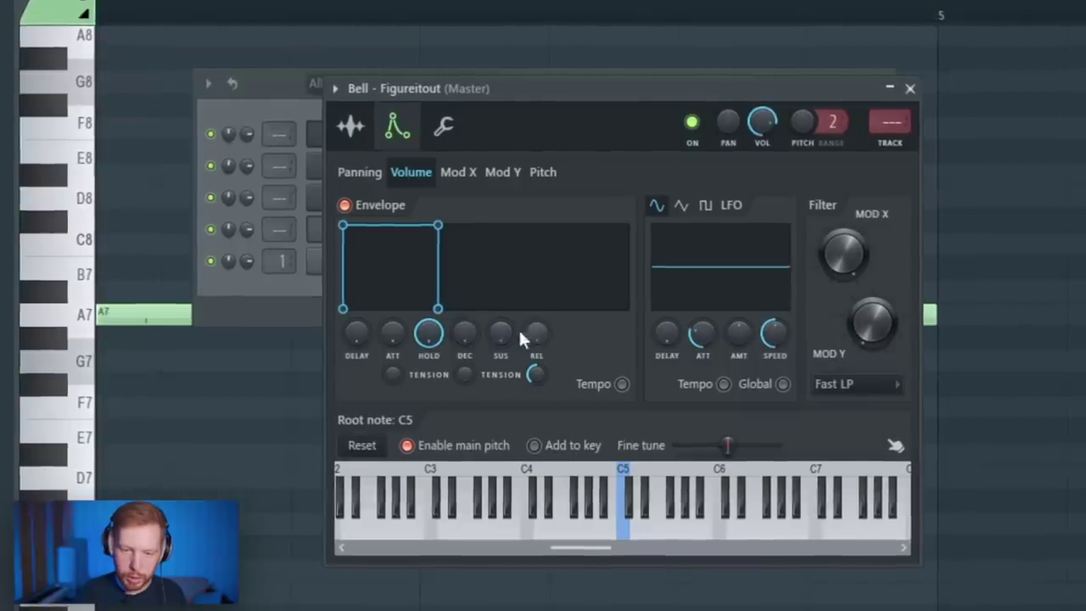
pyautogui.moveTo(393, 334); pyautogui.dragTo(393, 328)
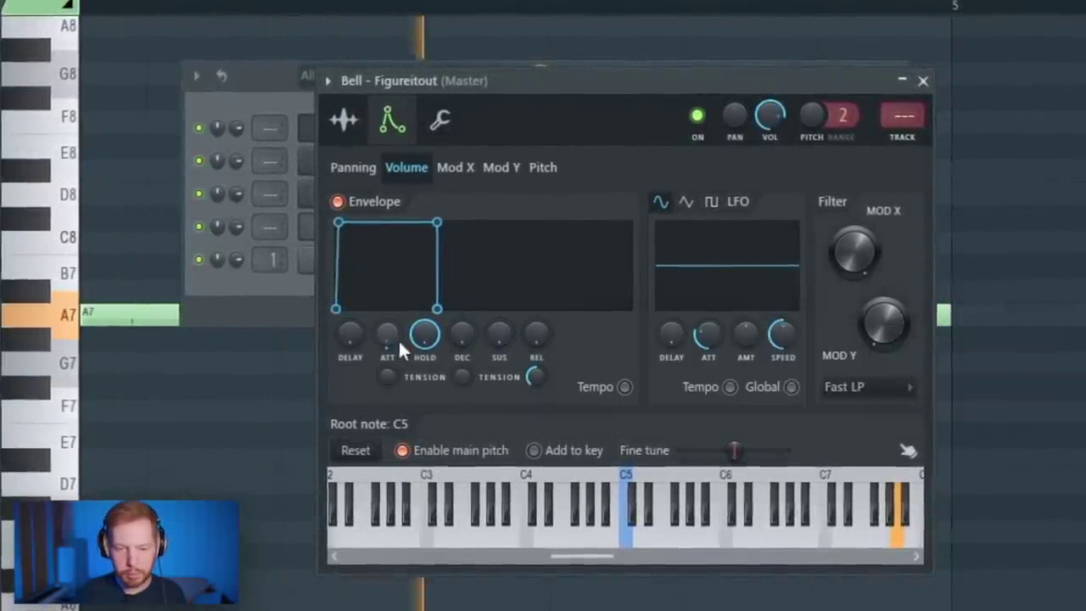
pyautogui.click(926, 79)
# Step: Add alternating G#7 and F#7 slide notes around the long G7 bell note
pyautogui.rightClick(772, 116)
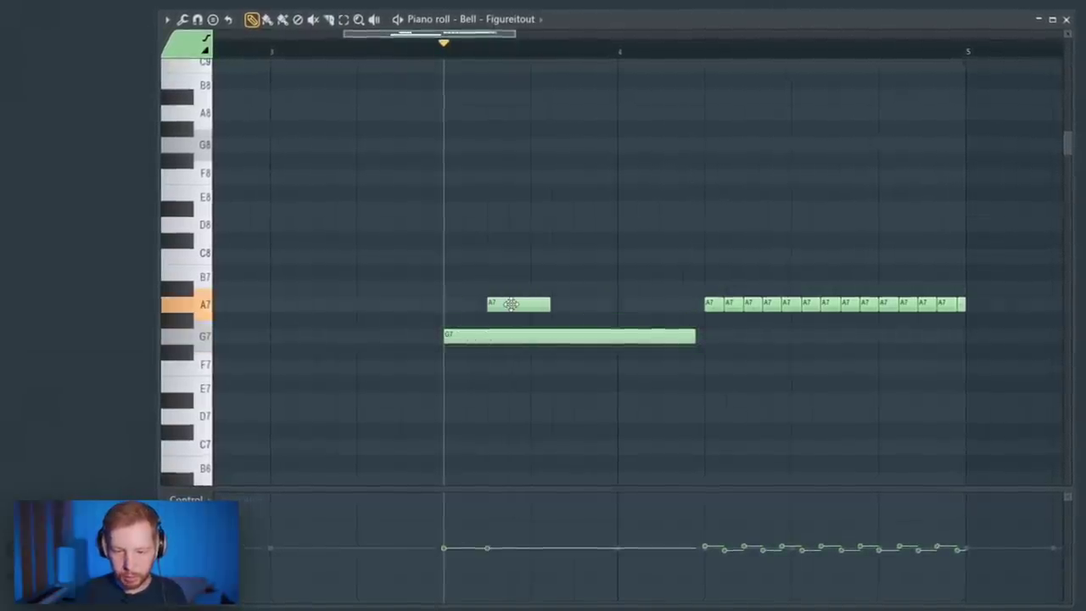
pyautogui.doubleClick(511, 303)
pyautogui.click(714, 365)
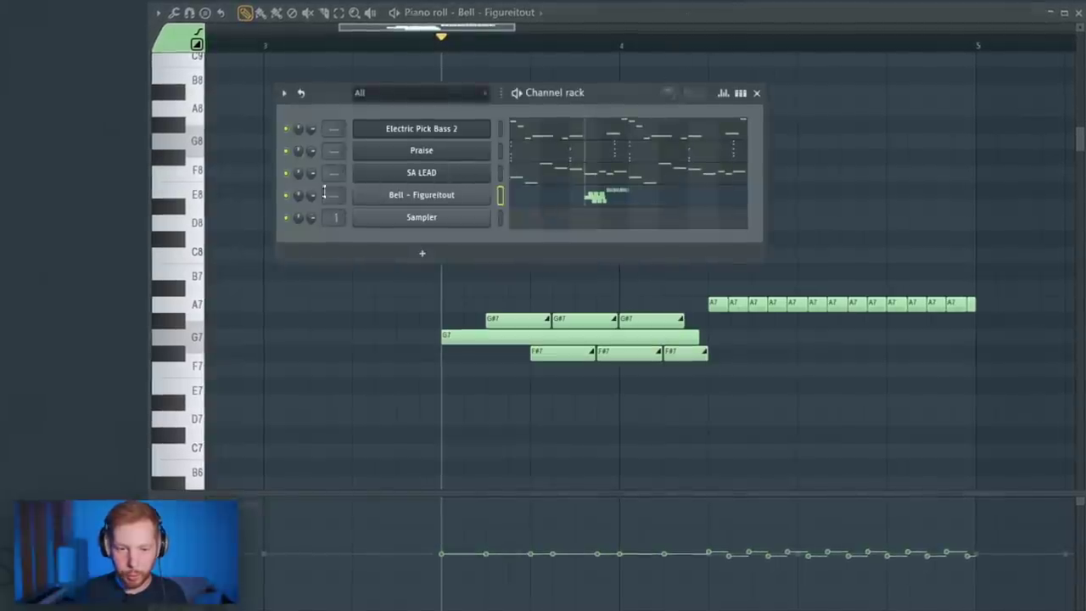
# Step: Audition the bell part, select bars 1 to 4 with all its notes, and duplicate them into the next four bars
pyautogui.rightClick(293, 202)
pyautogui.press('space')
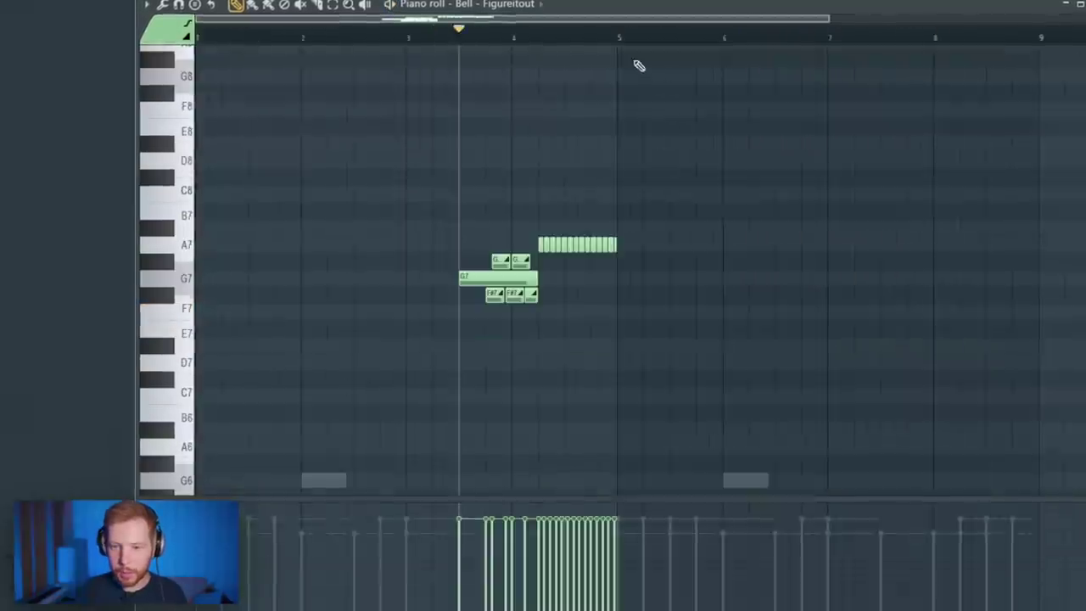
pyautogui.hotkey('ctrl', 'a')
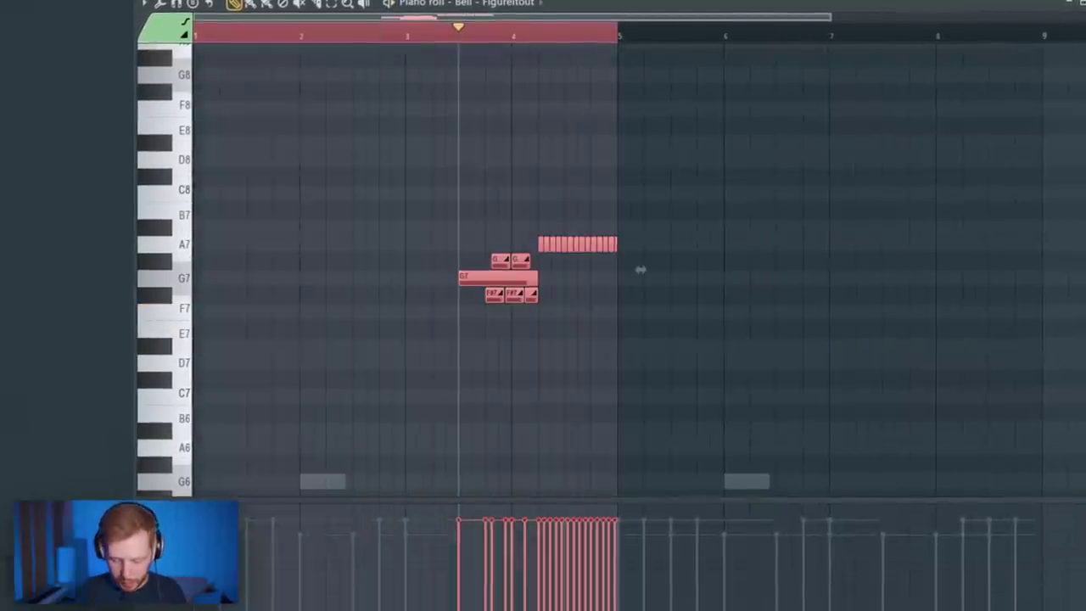
pyautogui.hotkey('ctrl', 'b')
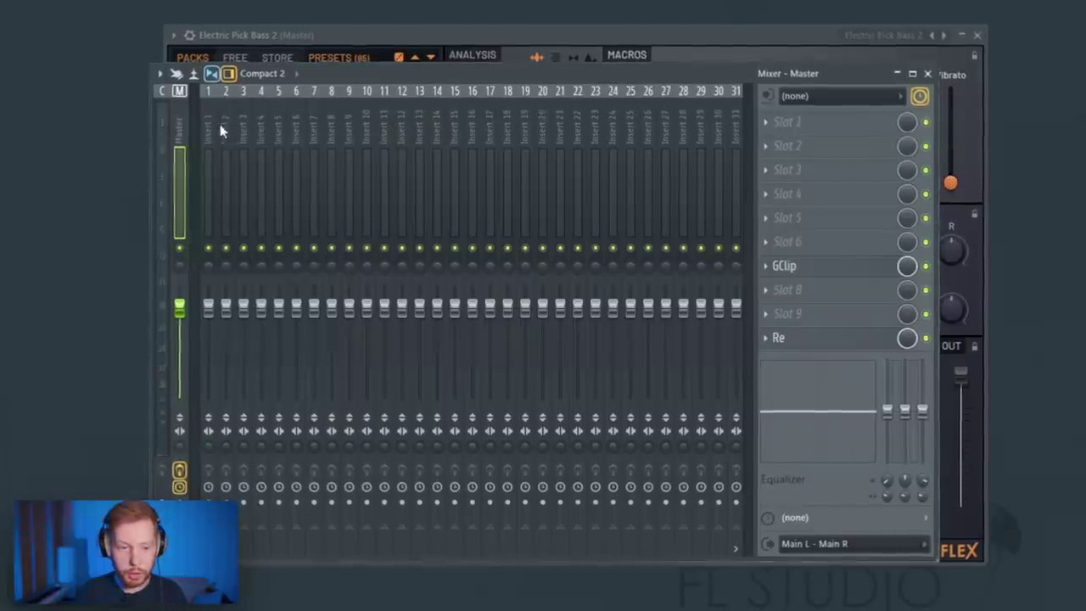
# Step: Route Electric Pick Bass 2, Praise, SA LEAD and the bell to mixer inserts 1 to 4 and lower their faders
pyautogui.click(209, 127)
pyautogui.hotkey('ctrl', 'shift', 'l')
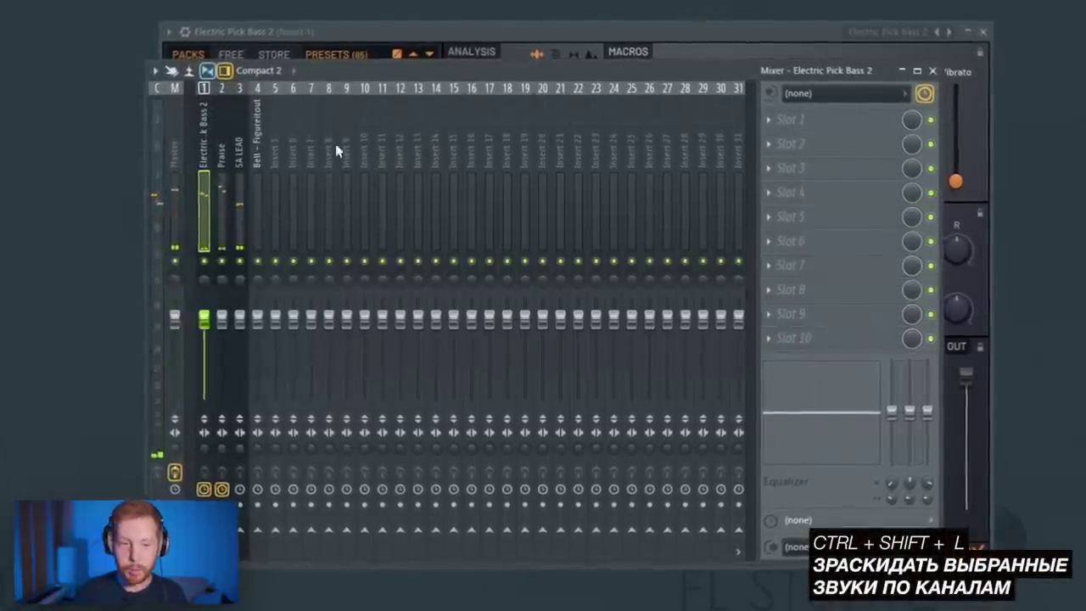
pyautogui.moveTo(240, 323); pyautogui.dragTo(240, 350)
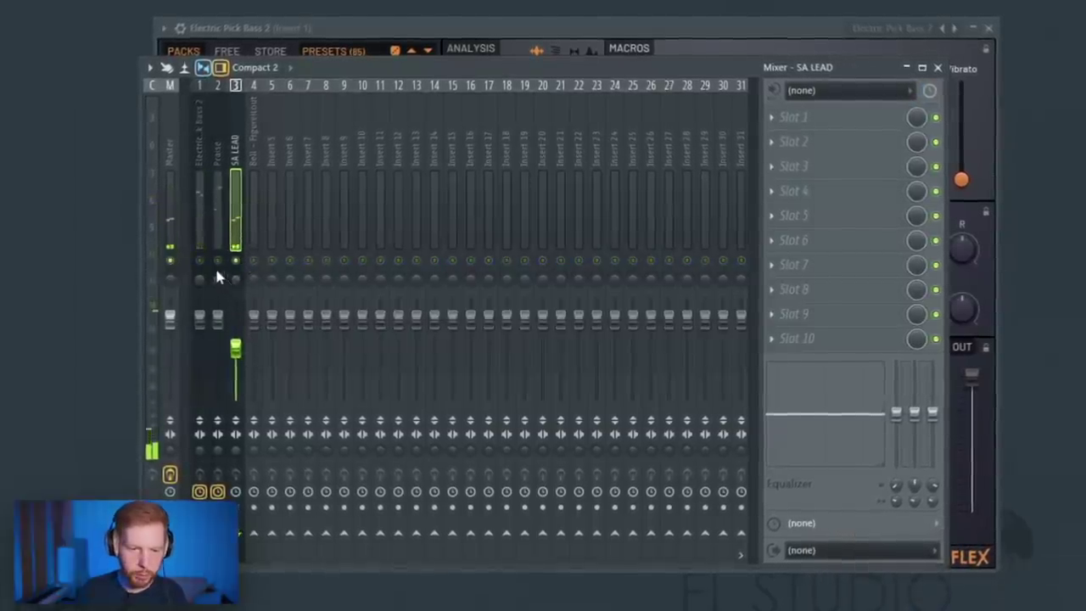
pyautogui.moveTo(257, 321); pyautogui.dragTo(260, 334)
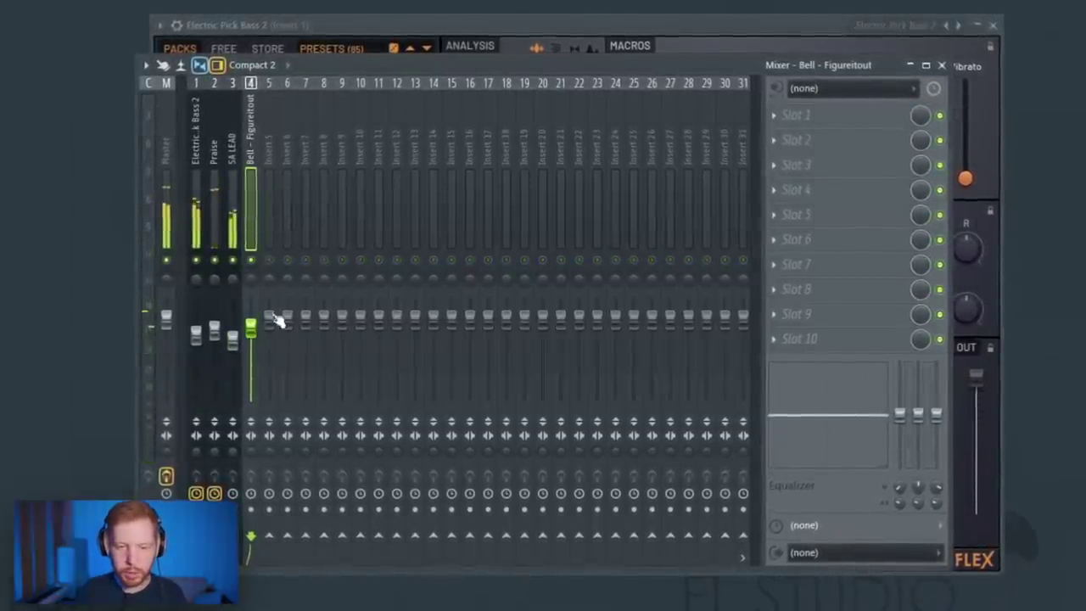
pyautogui.click(941, 65)
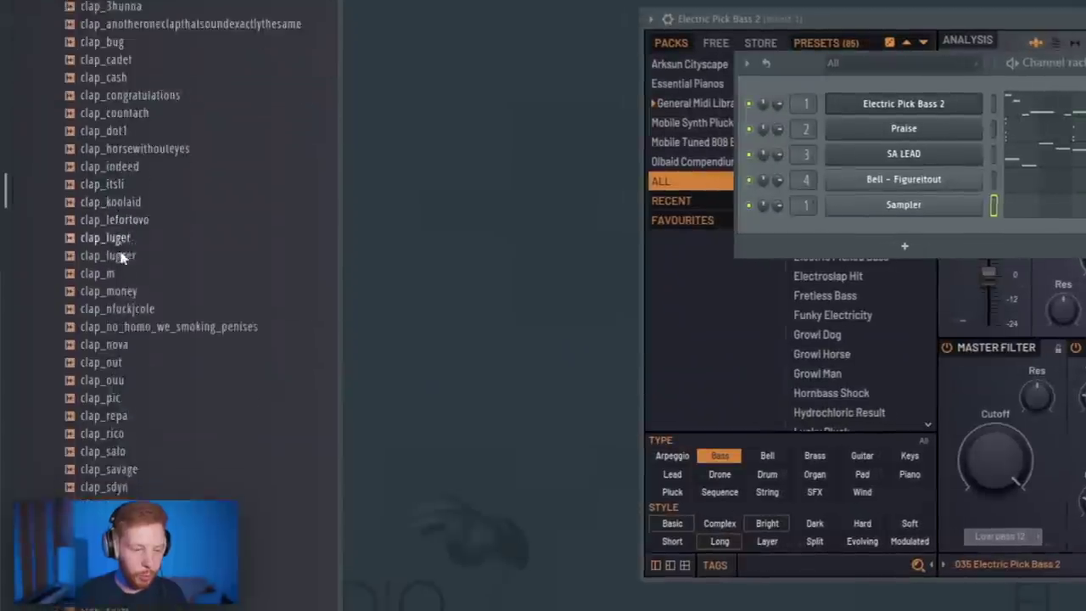
# Step: Add the clap_uz and hh_cardiak samples from the DK 19 kit to the channel rack
pyautogui.scroll(-6, 153, 255)
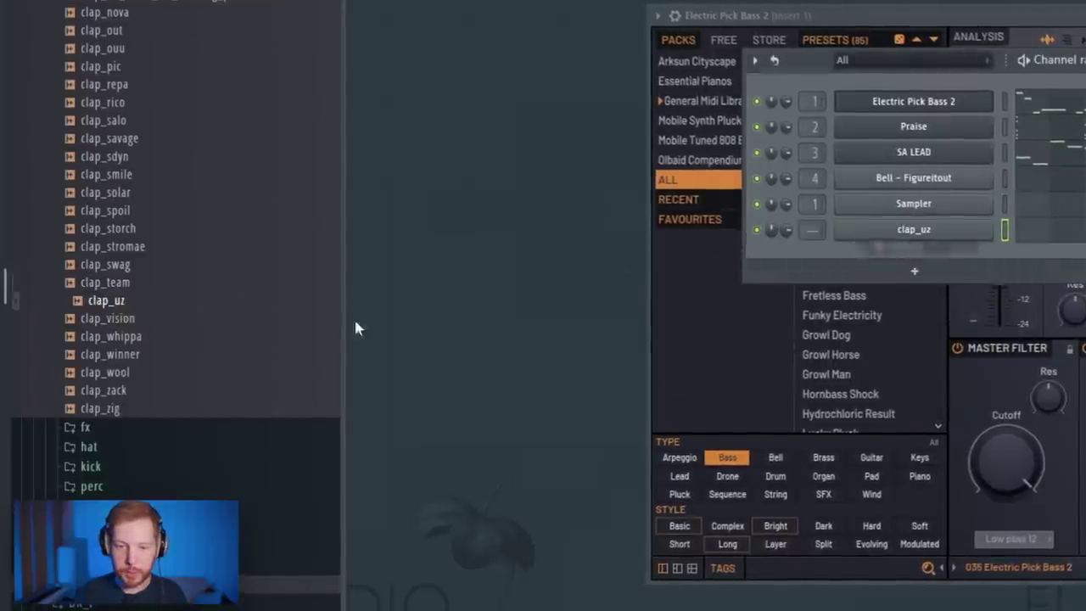
pyautogui.scroll(12, 143, 325)
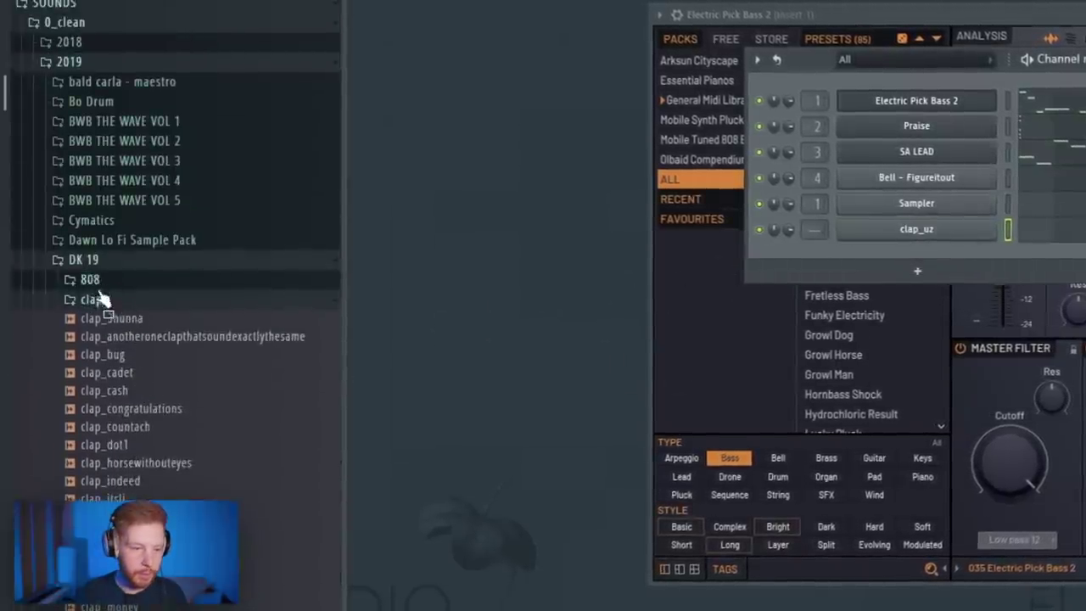
pyautogui.click(100, 297)
pyautogui.moveTo(115, 125); pyautogui.dragTo(525, 217)
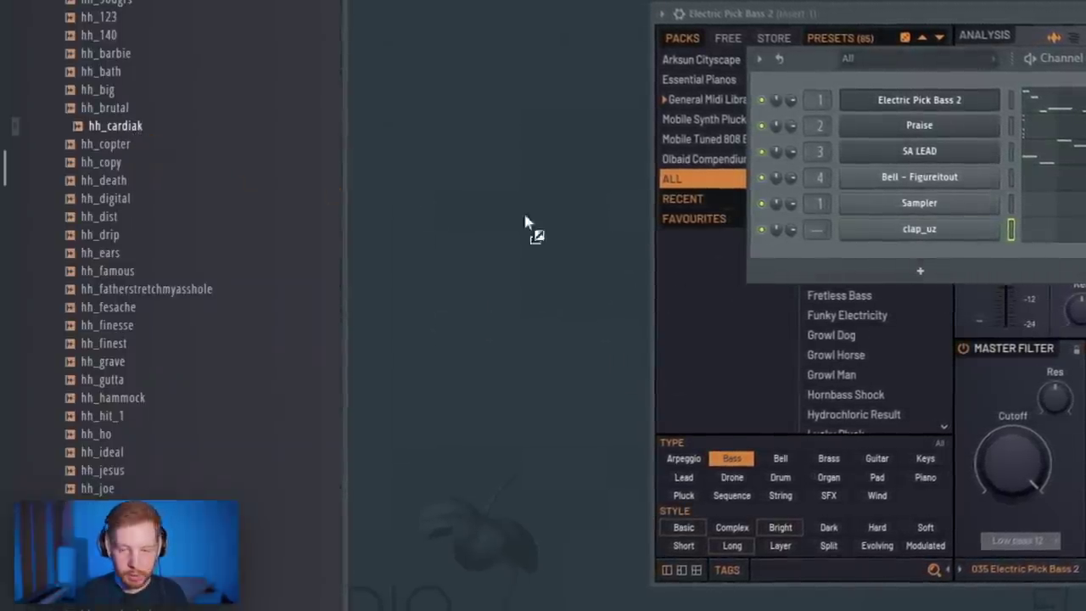
pyautogui.moveTo(908, 265); pyautogui.dragTo(913, 259)
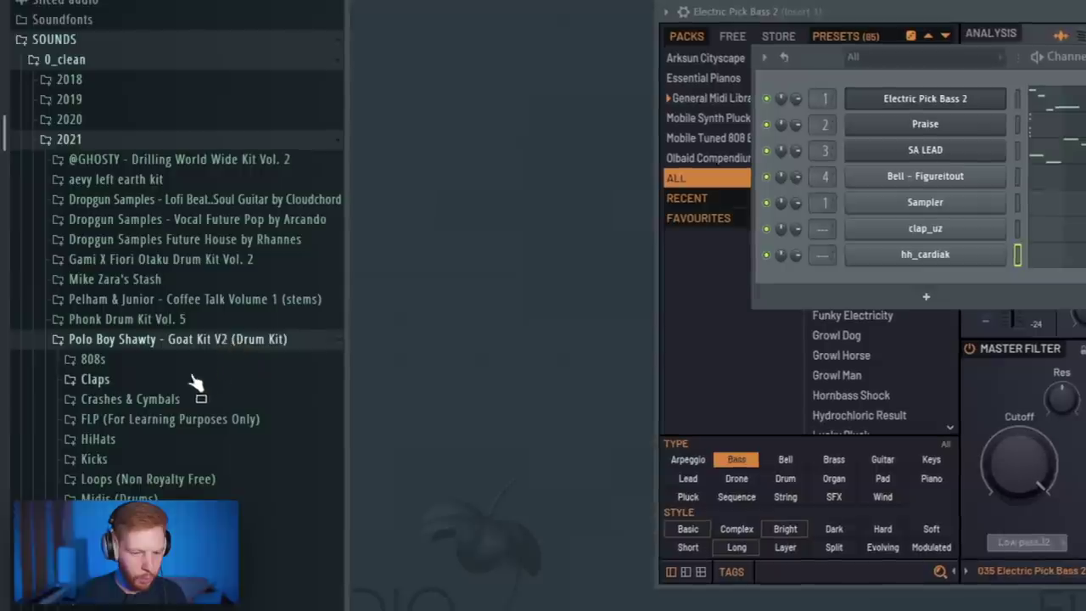
# Step: Add the Kick (A+), 808 (Outta Here) and an OpenHat sample from the Polo Boy Shawty - Goat Kit V2 to the channel rack
pyautogui.scroll(-4, 196, 384)
pyautogui.click(122, 240)
pyautogui.moveTo(134, 200); pyautogui.dragTo(921, 289)
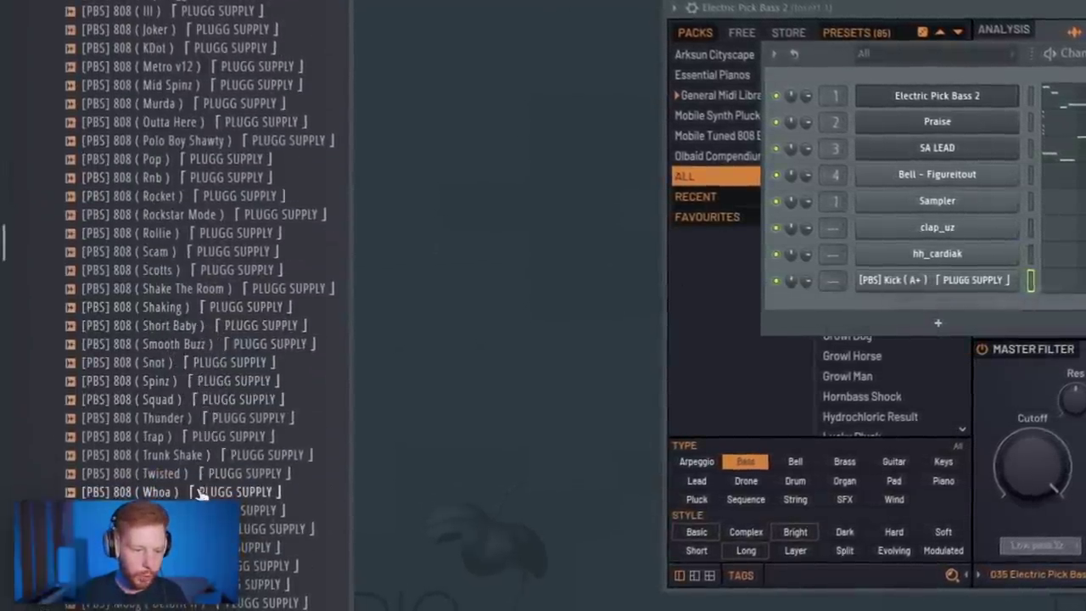
pyautogui.moveTo(929, 298); pyautogui.dragTo(930, 298)
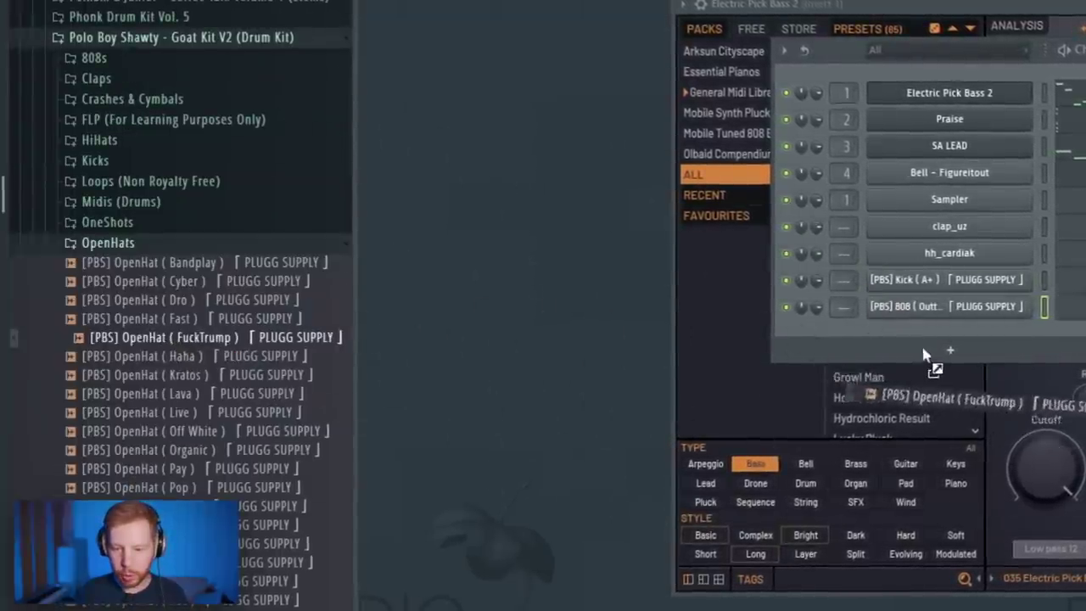
pyautogui.moveTo(925, 355); pyautogui.dragTo(927, 356)
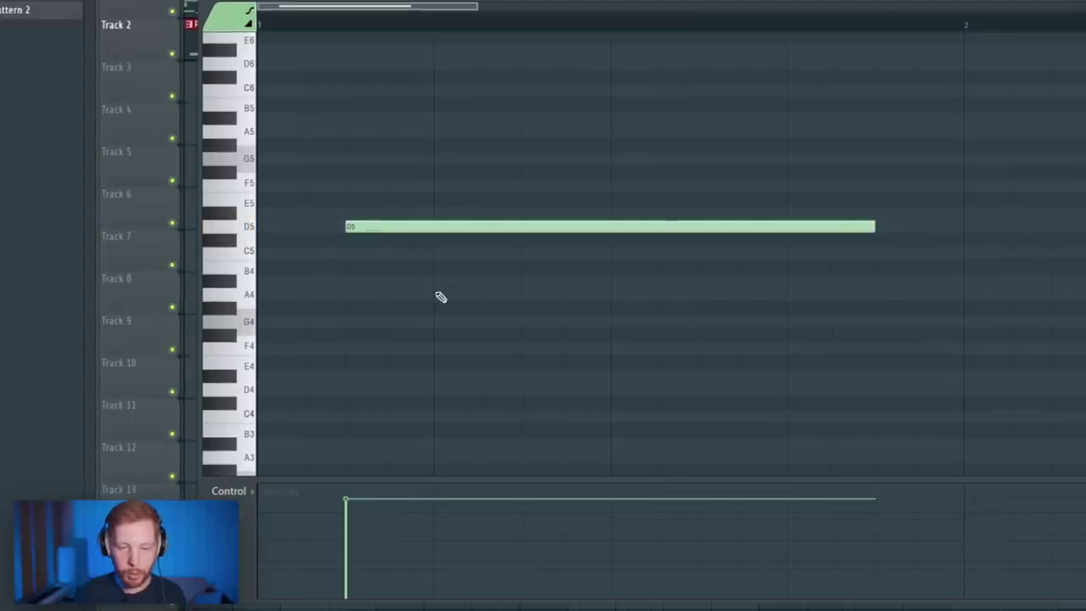
# Step: Place a short D5 note in the middle of every bar across eight bars of Pattern 2
pyautogui.press('space')
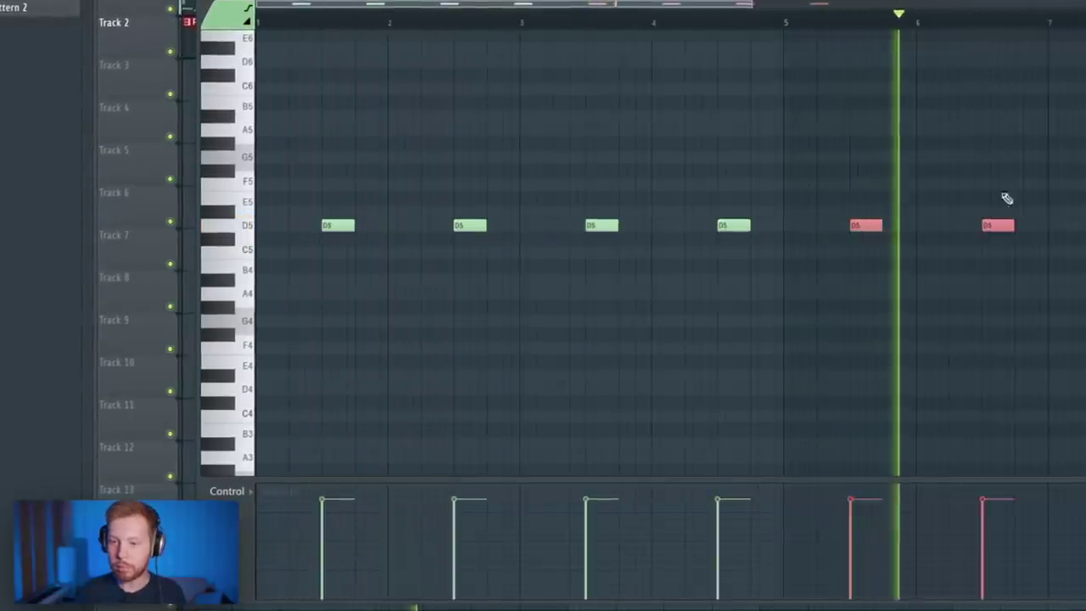
pyautogui.scroll(-2, 1008, 199)
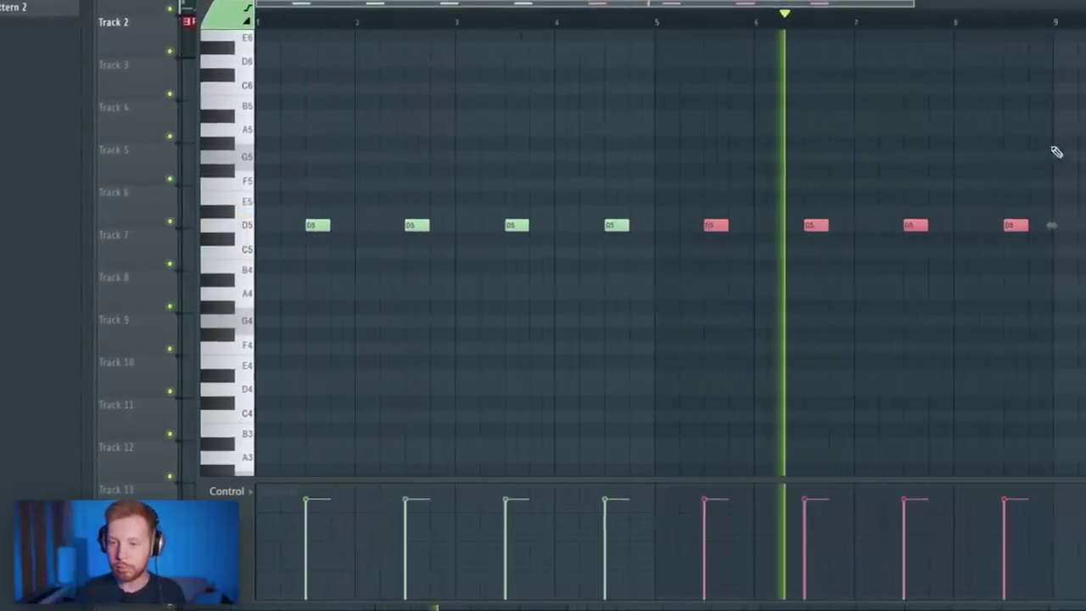
# Step: Fill eight bars of hh_cardiak with D5 notes on every beat, alternating higher and lower velocity
pyautogui.hotkey('ctrl', 'a')
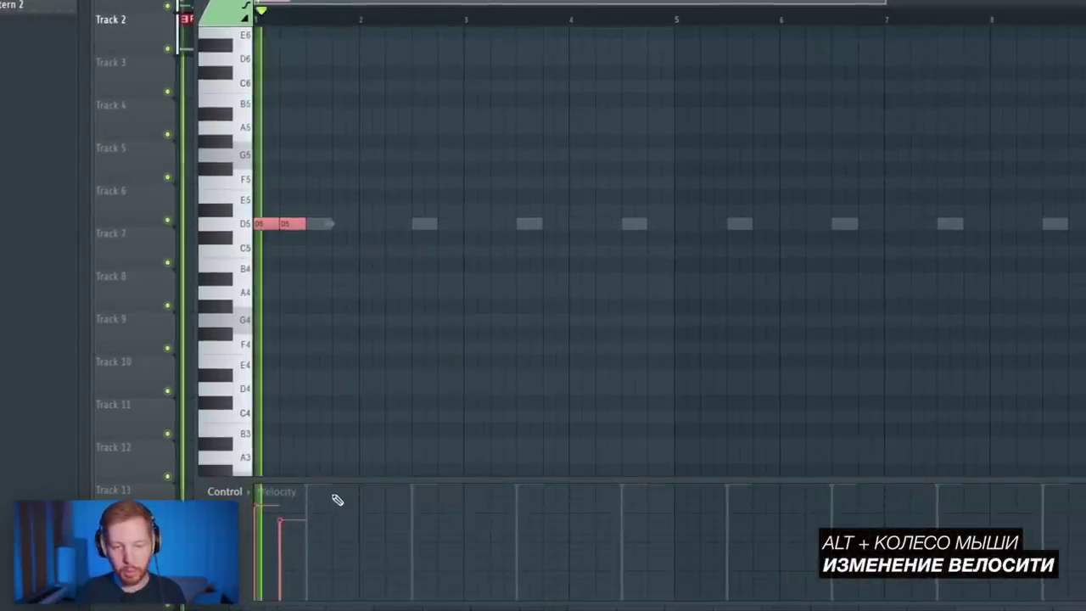
pyautogui.hotkey('ctrl', 'b')
pyautogui.hotkey('ctrl', 'b')
pyautogui.hotkey('ctrl', 'b')
pyautogui.hotkey('ctrl', 'b')
pyautogui.hotkey('ctrl', 'b')
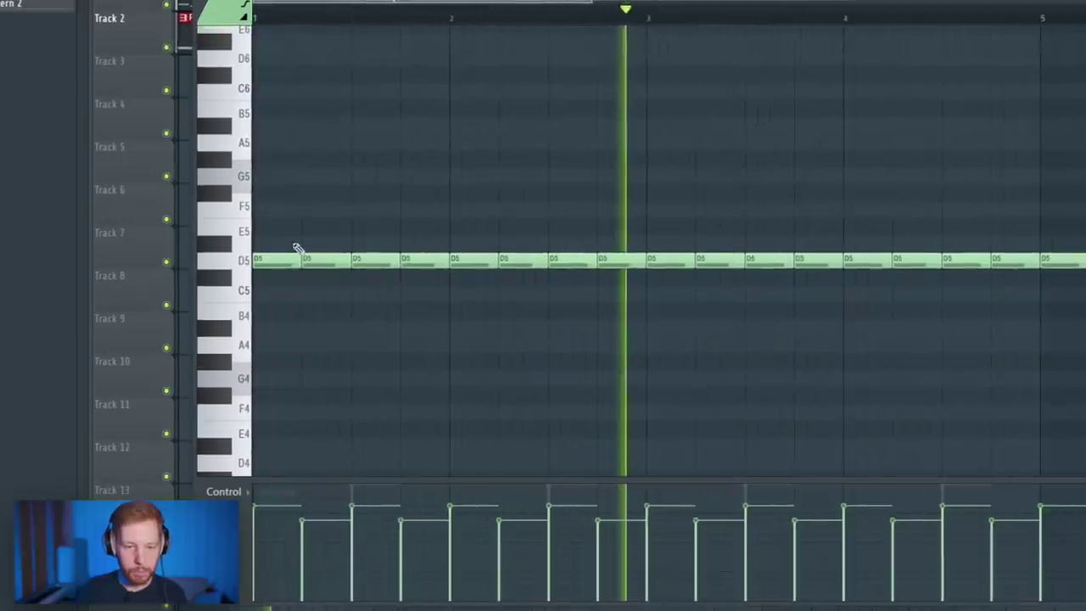
# Step: Add a finely chopped E5 hi-hat roll with falling velocity on the second beat of bars 1 and 5
pyautogui.press('space')
pyautogui.click(590, 11)
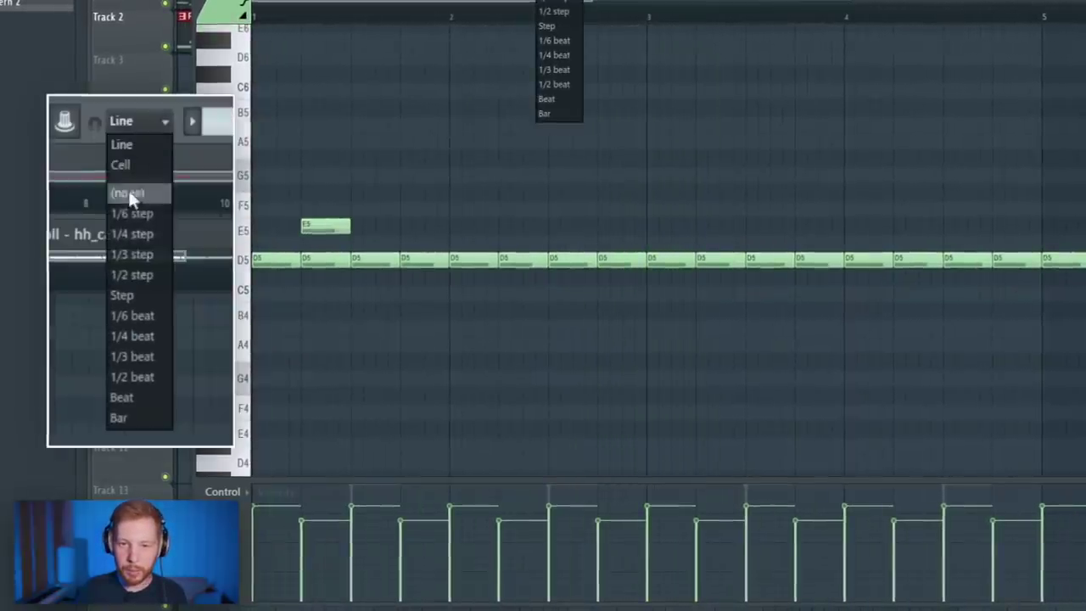
pyautogui.click(553, 12)
pyautogui.click(326, 224)
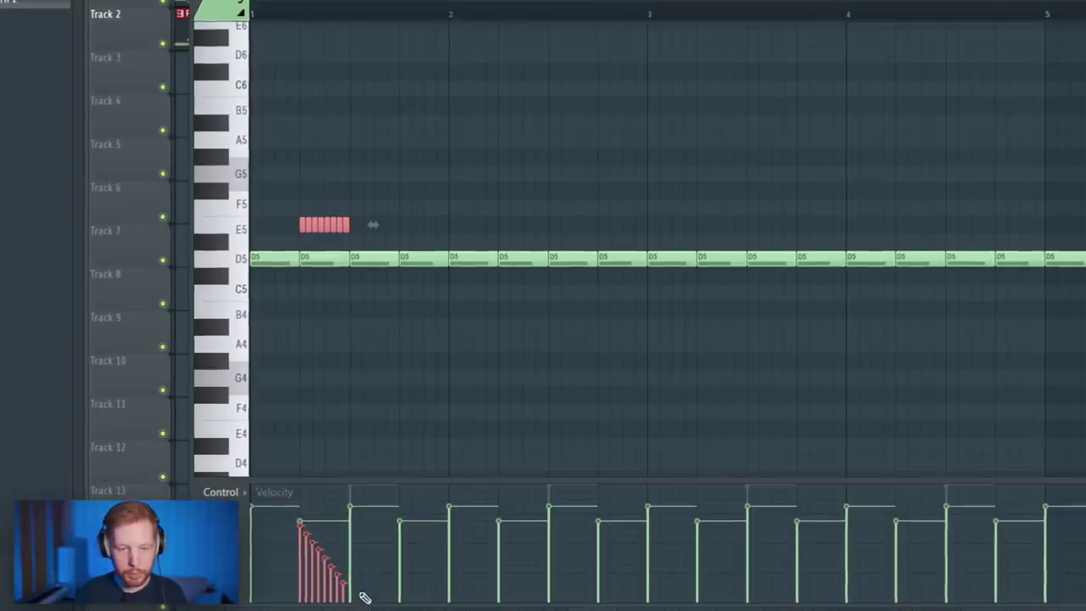
pyautogui.press('space')
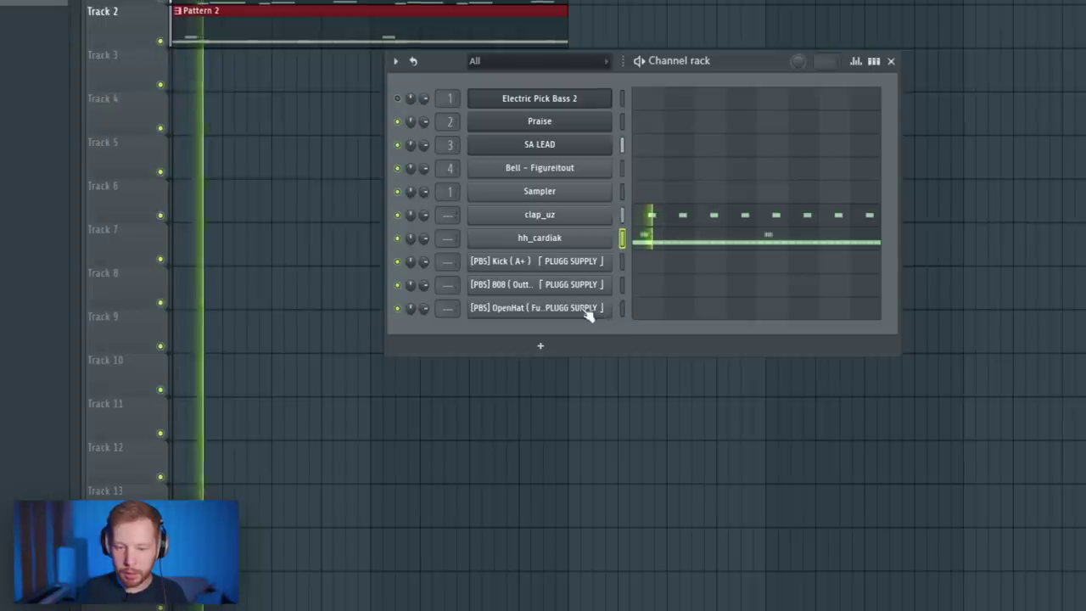
# Step: Place OpenHat D5 notes on the second beat of every bar and a chopped roll with rising velocity on bar 8's last beat
pyautogui.click(587, 312)
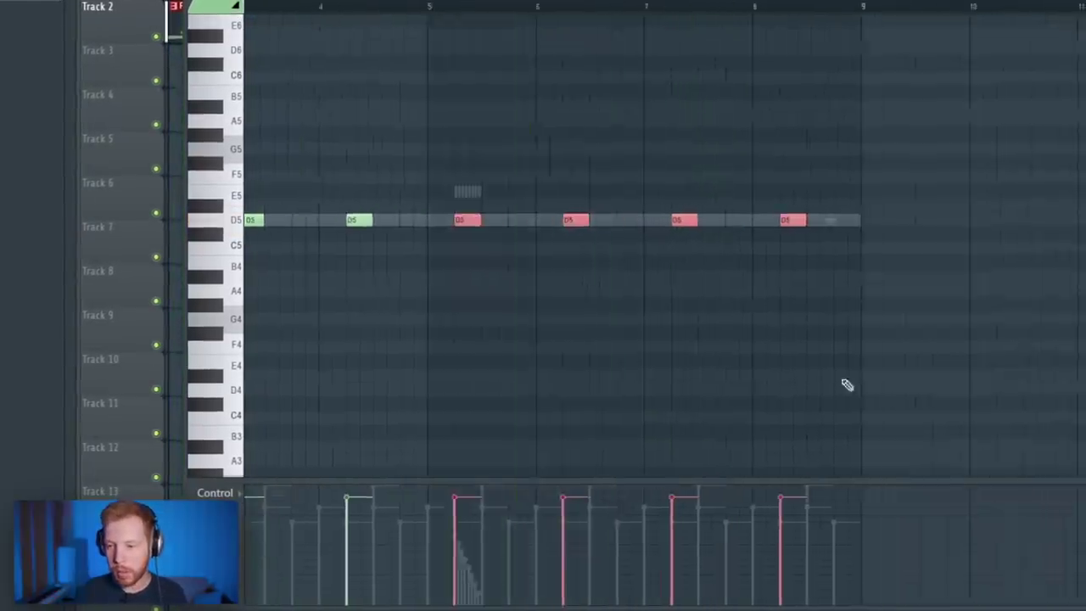
pyautogui.scroll(3, 846, 383)
pyautogui.click(662, 221)
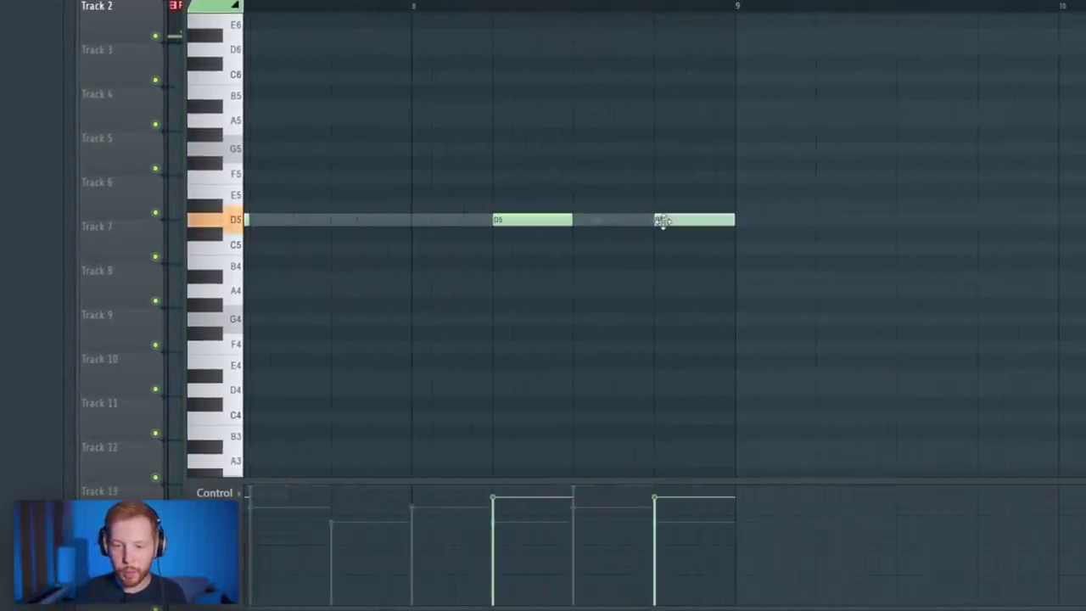
pyautogui.click(148, 113)
pyautogui.click(135, 267)
pyautogui.moveTo(643, 191); pyautogui.dragTo(691, 292)
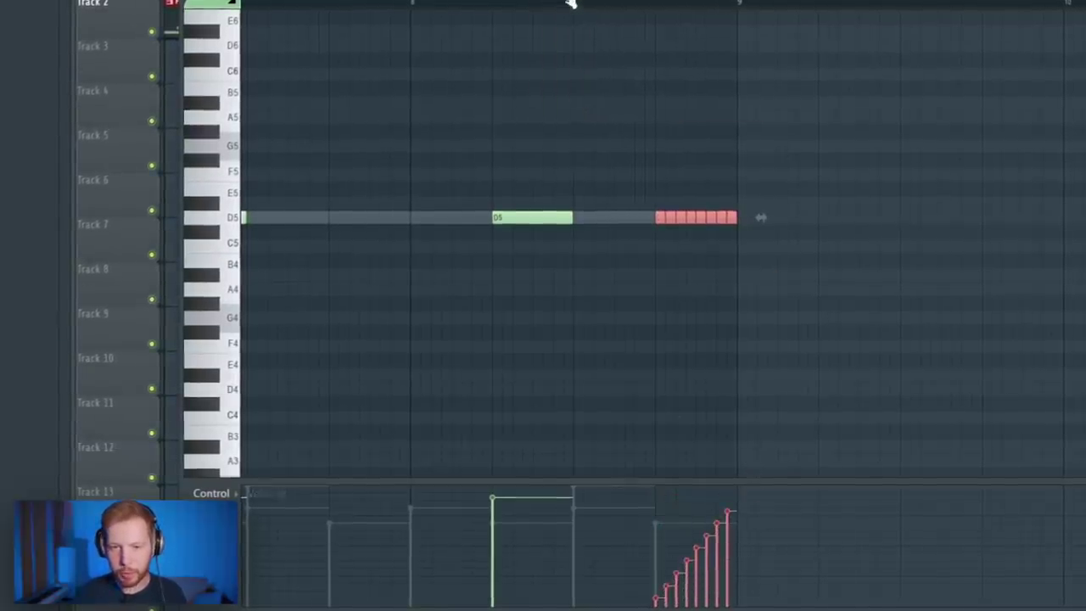
pyautogui.press('space')
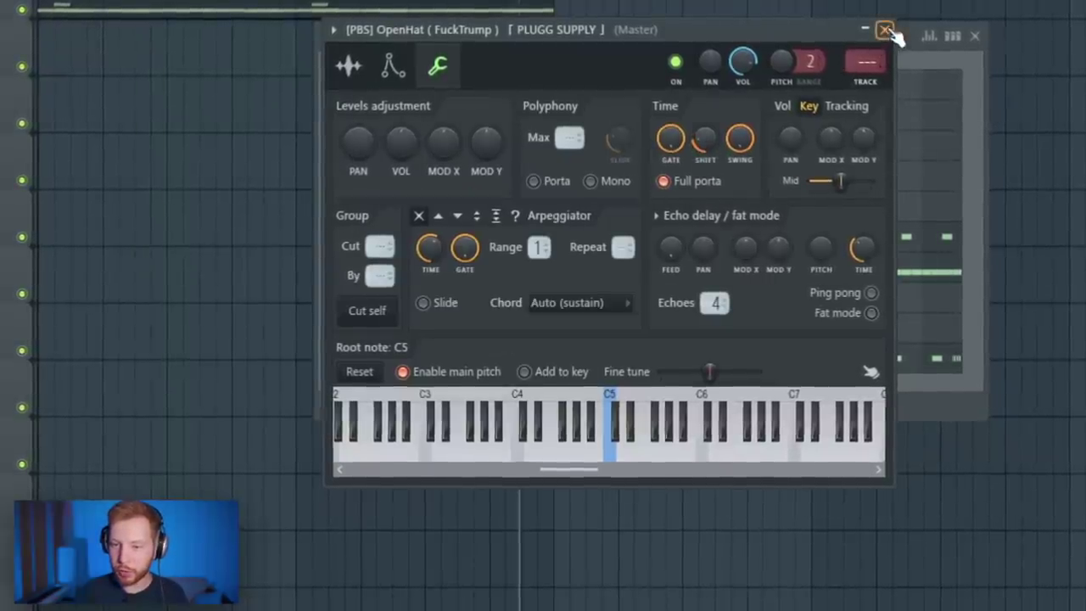
# Step: Close the OpenHat channel settings and raise the time shift slightly in the hh_cardiak channel's miscellaneous settings
pyautogui.click(887, 31)
pyautogui.click(574, 269)
pyautogui.moveTo(221, 83); pyautogui.dragTo(600, 131)
pyautogui.click(392, 159)
pyautogui.press('space')
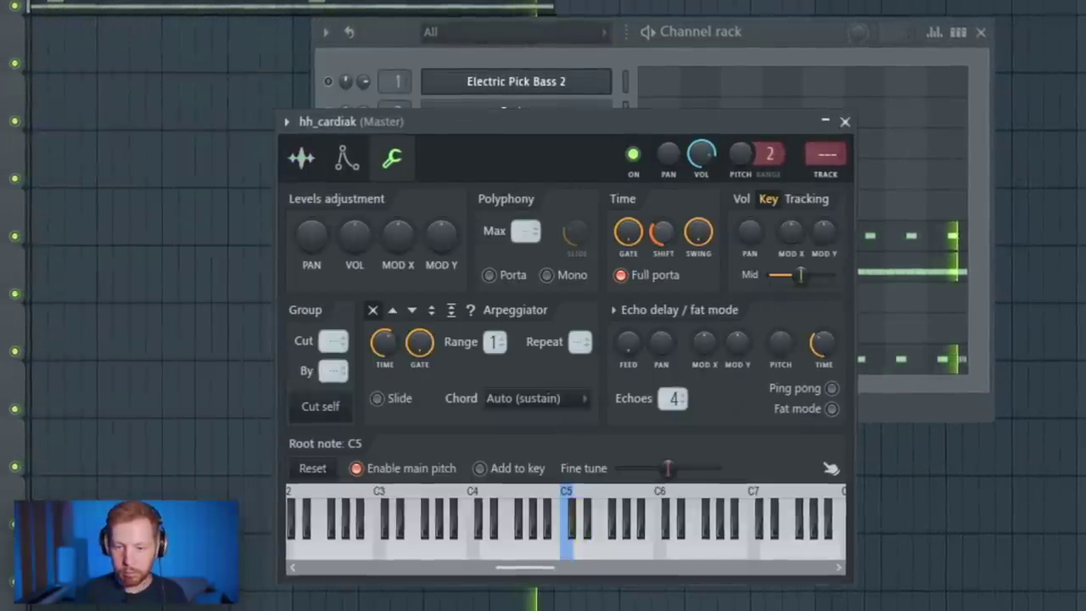
pyautogui.click(849, 119)
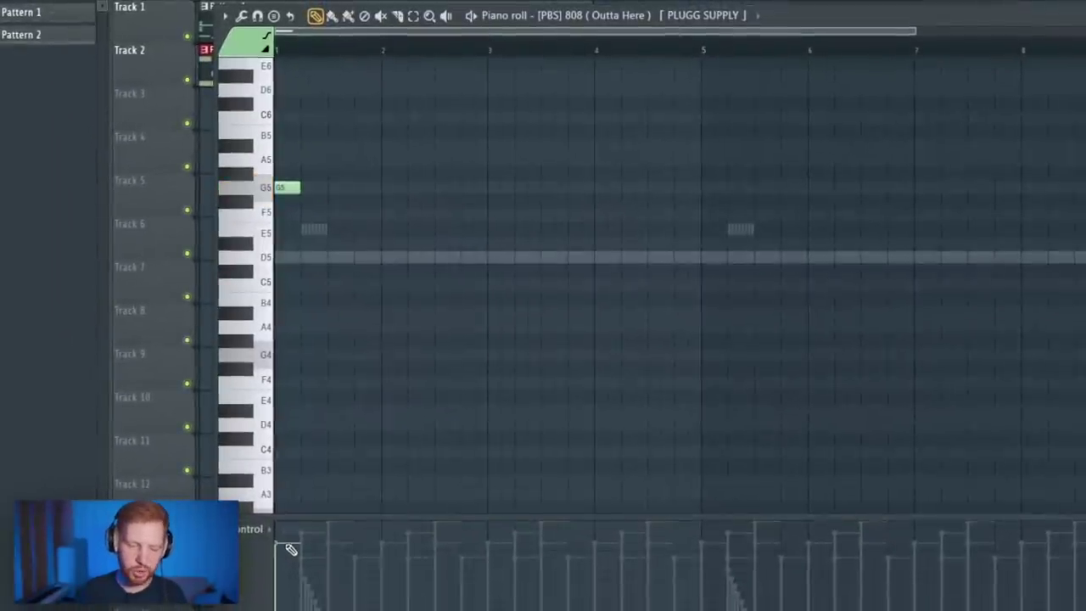
# Step: Place 808 notes at G5 on the first and last beats of bar 1 and at the start of bar 3
pyautogui.click(359, 185)
pyautogui.press('F6')
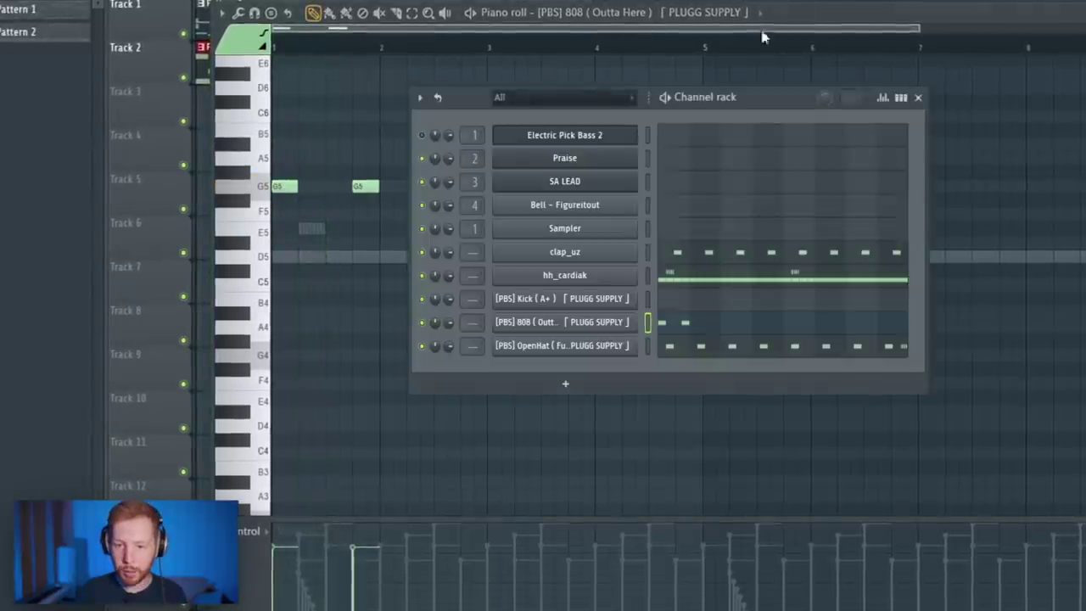
pyautogui.rightClick(580, 328)
pyautogui.click(682, 423)
pyautogui.press('F6')
pyautogui.press('space')
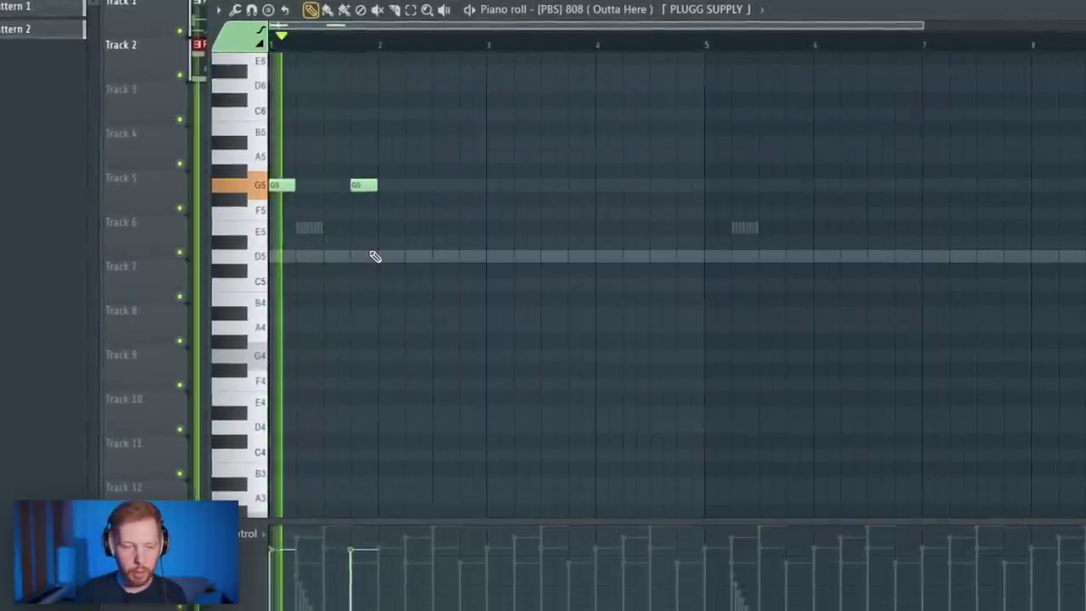
pyautogui.press('space')
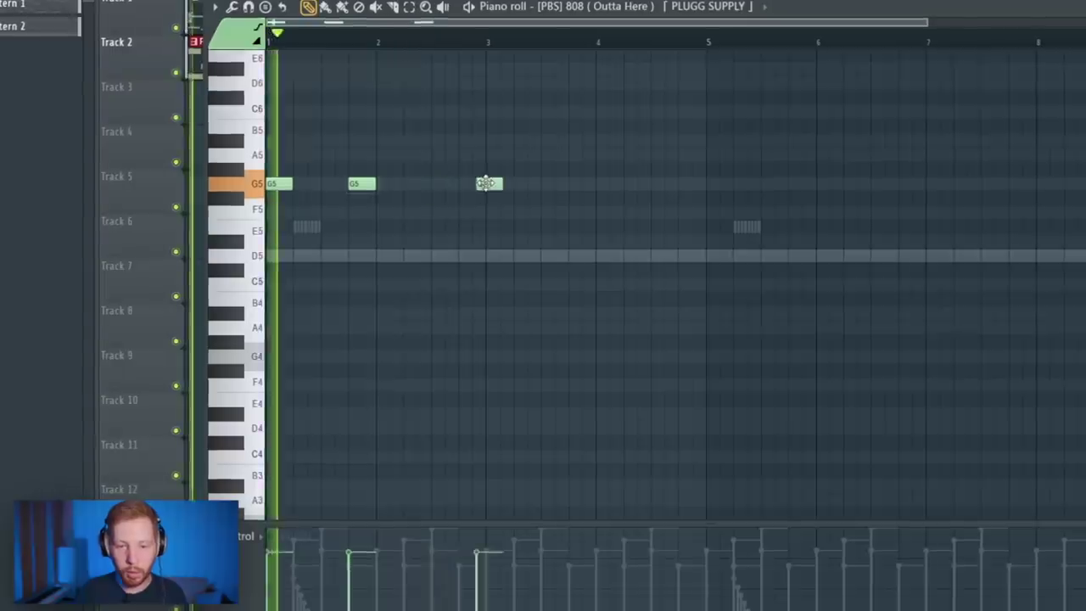
pyautogui.moveTo(486, 184); pyautogui.dragTo(495, 183)
pyautogui.press('space')
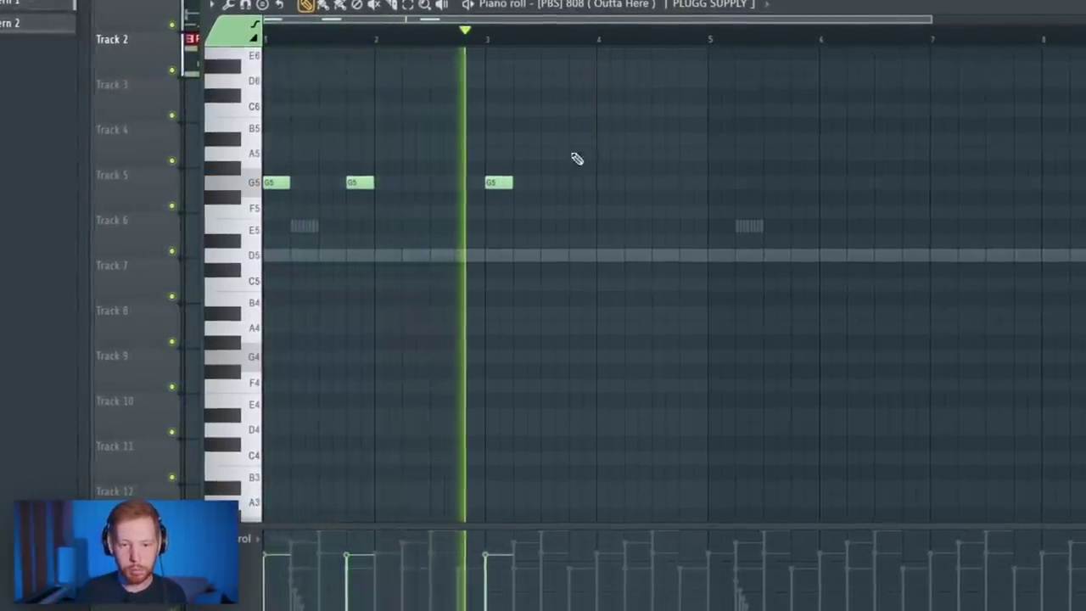
# Step: Add 808 notes at D5 on bar 3's last beat and bar 4's second and last beats, and repeat the four-bar phrase from bar 5
pyautogui.click(580, 256)
pyautogui.click(636, 255)
pyautogui.click(691, 255)
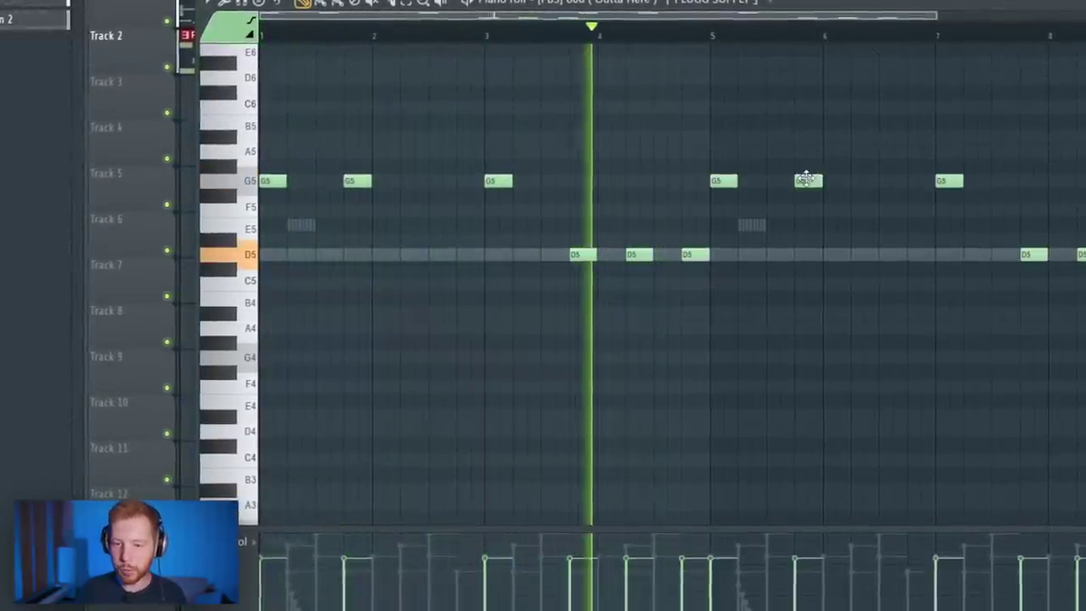
# Step: Vary the repeated 808 phrase by moving bar 5's last G5 to bar 6's second beat and ending bar 8 with D#6 and D6
pyautogui.moveTo(807, 178); pyautogui.dragTo(863, 178)
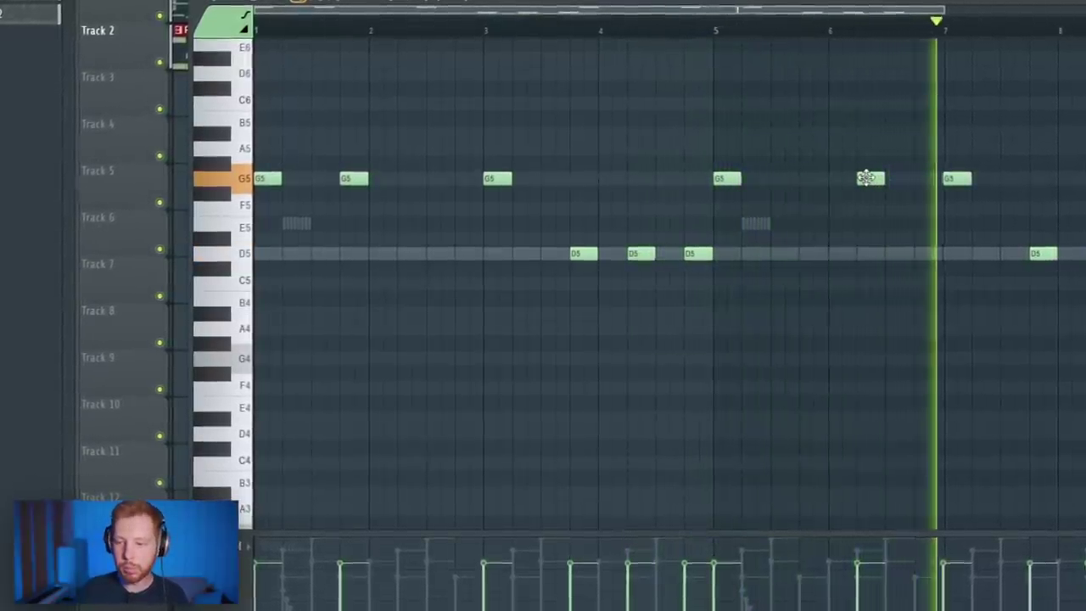
pyautogui.click(868, 56)
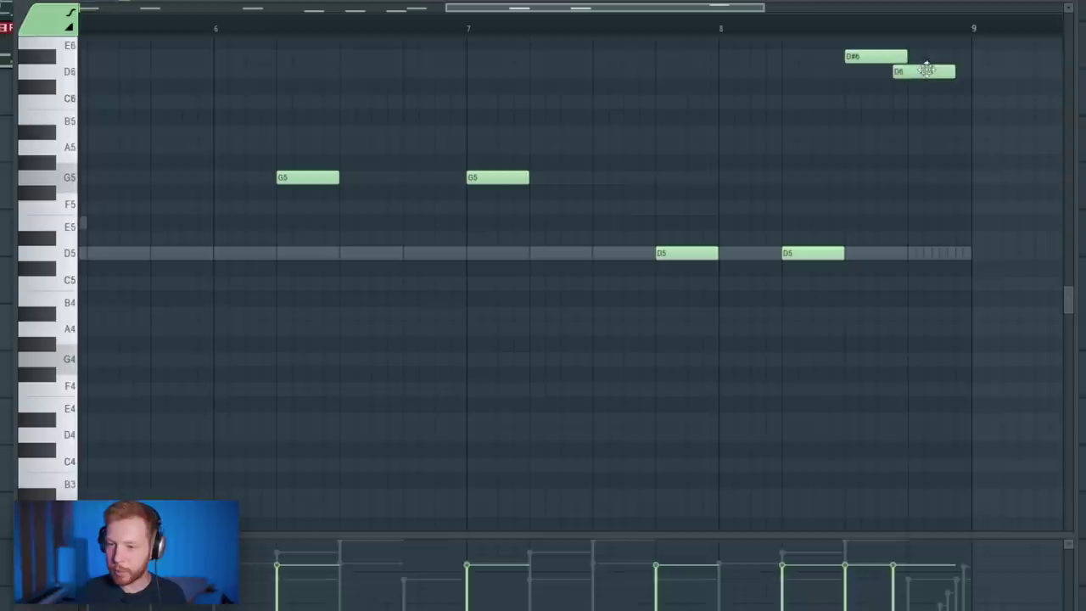
pyautogui.press('space')
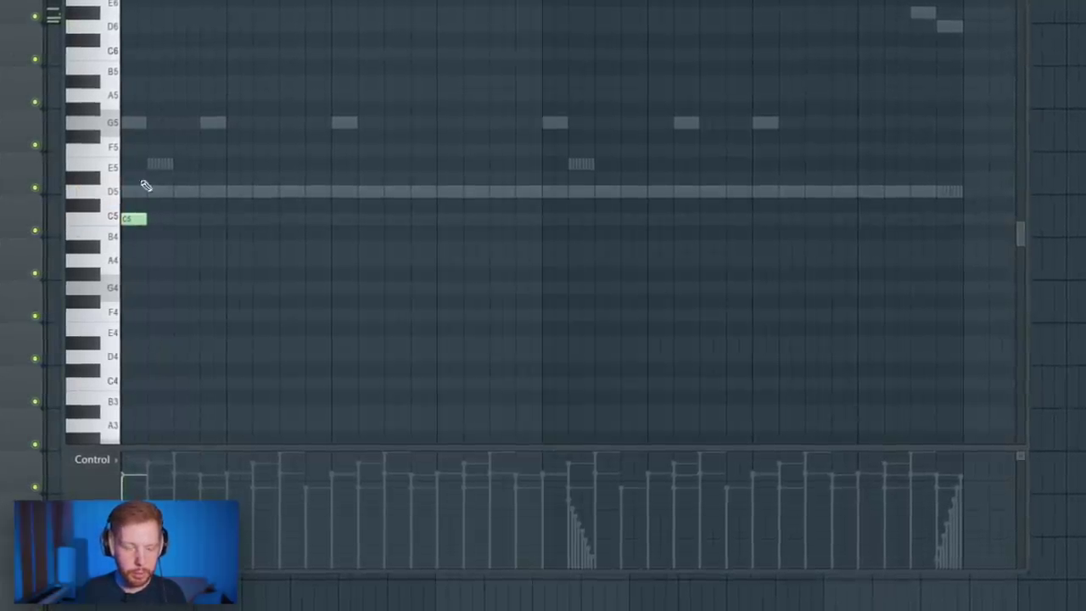
# Step: Place C5 kick notes across eight bars following the 808 rhythm, finishing bar 8 with closely spaced notes
pyautogui.click(209, 223)
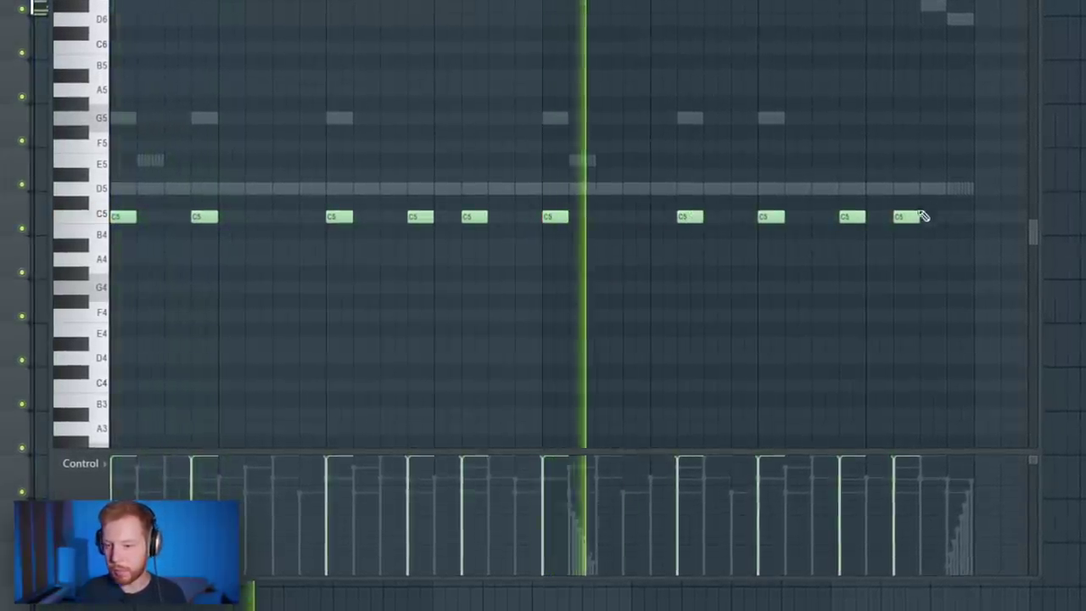
pyautogui.click(923, 218)
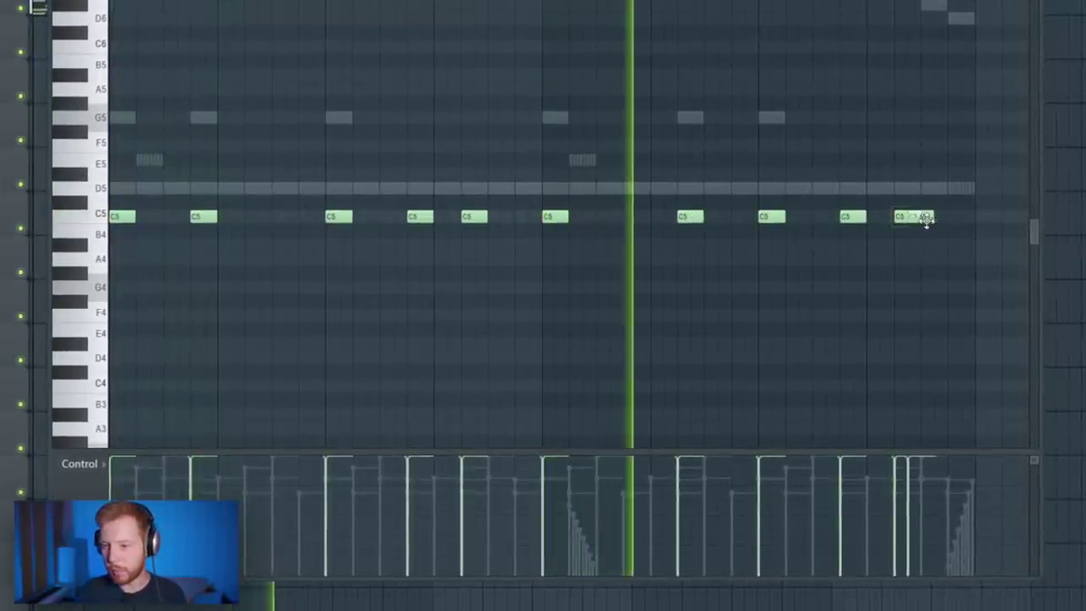
pyautogui.click(954, 218)
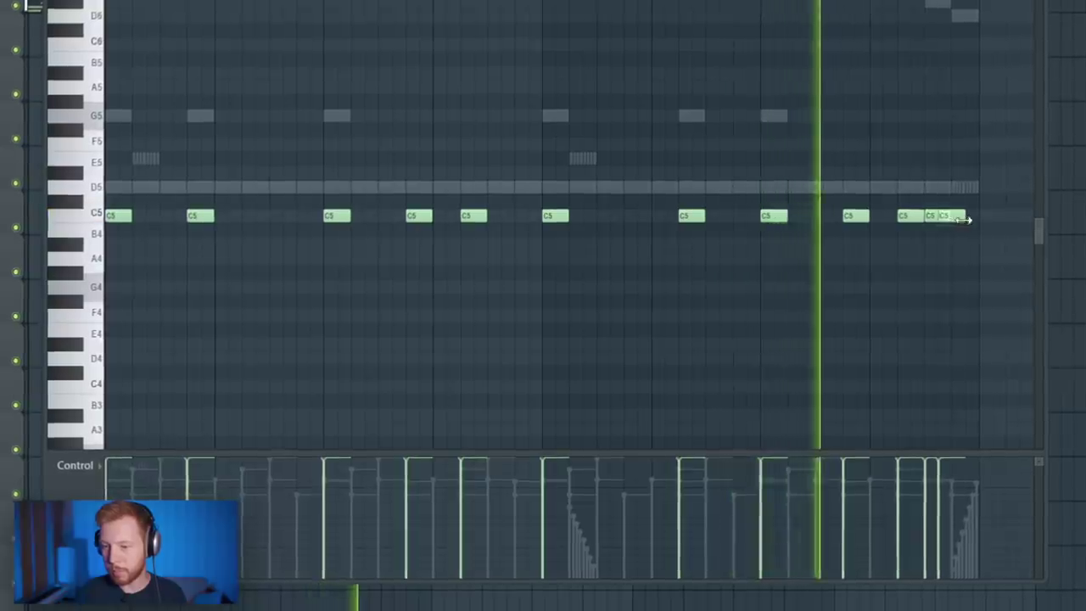
pyautogui.moveTo(958, 218); pyautogui.dragTo(971, 220)
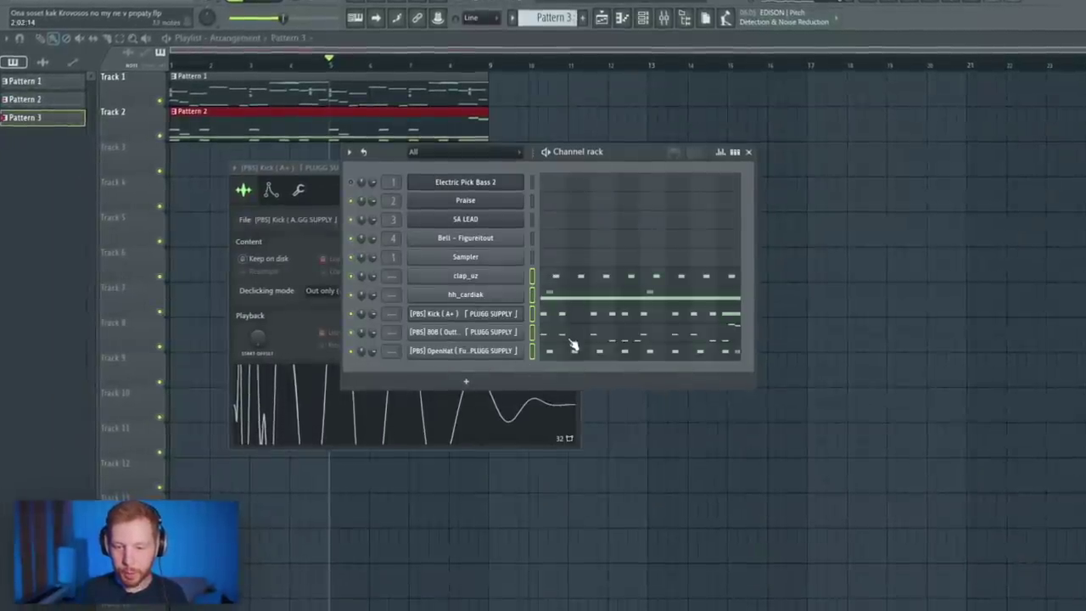
# Step: In Pattern 3's 808 part, add an A5 slide note above the first G5 note and shorten it
pyautogui.click(572, 343)
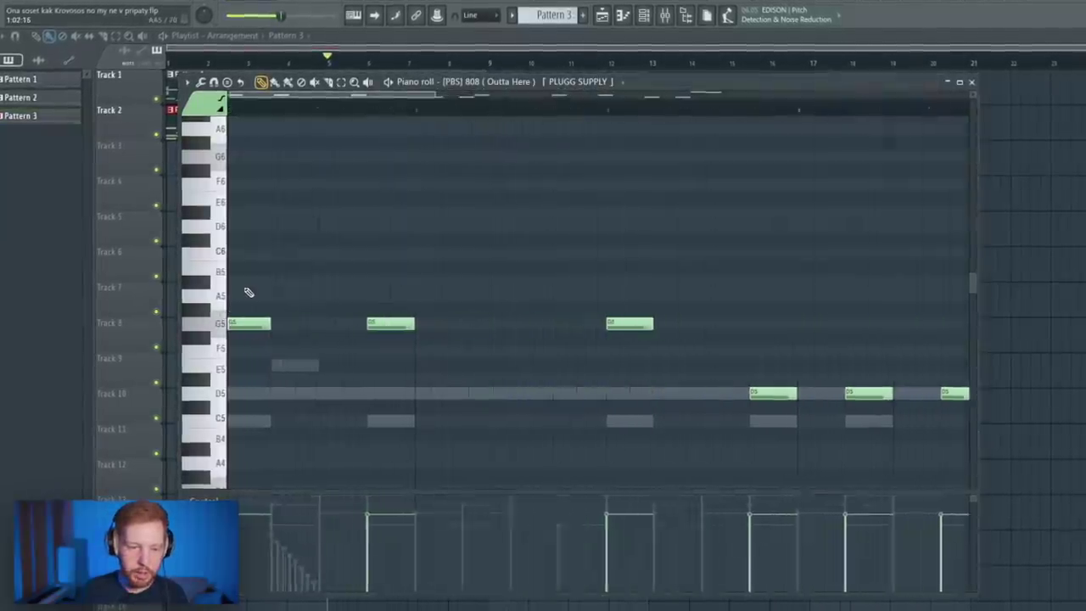
pyautogui.scroll(1, 249, 293)
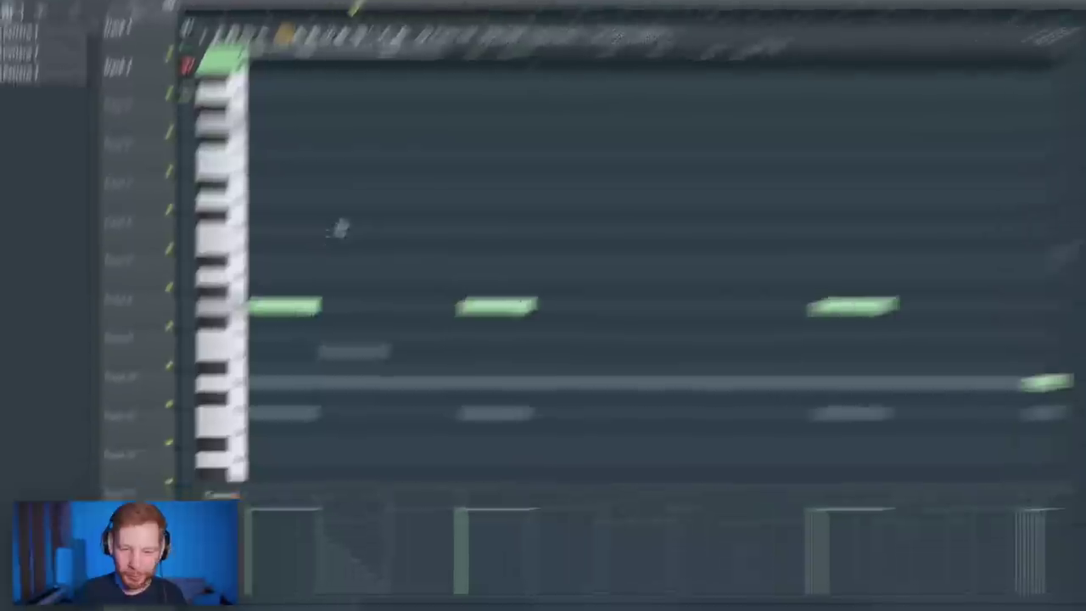
pyautogui.click(403, 202)
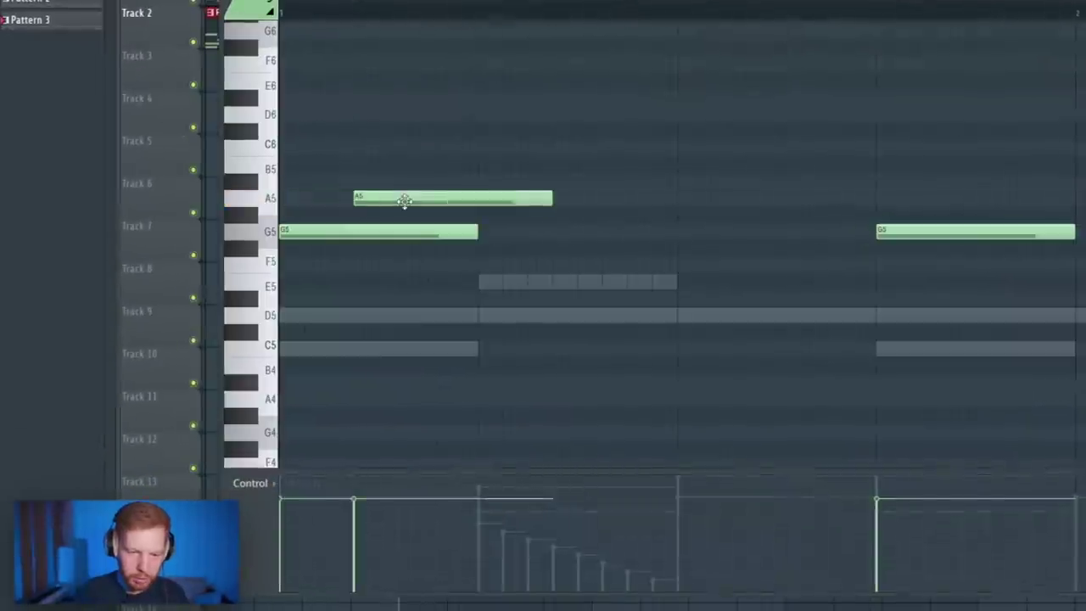
pyautogui.doubleClick(404, 202)
pyautogui.press('Return')
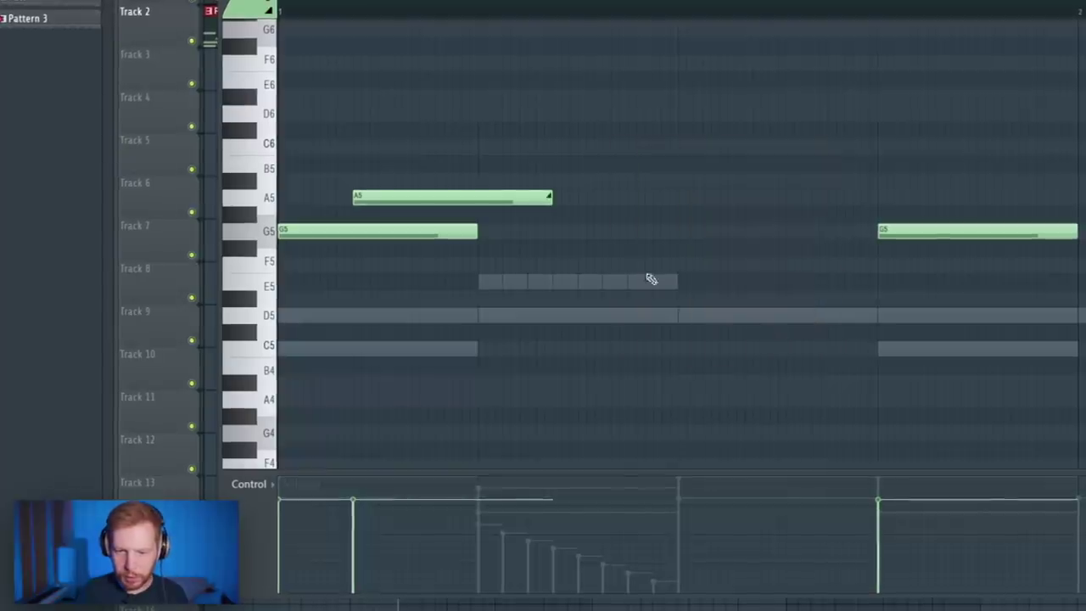
pyautogui.moveTo(514, 203); pyautogui.dragTo(350, 204)
# Step: Lower the first G5 note's velocity to zero and move the short slide note onto it at G5 near its start
pyautogui.scroll(4, 273, 213)
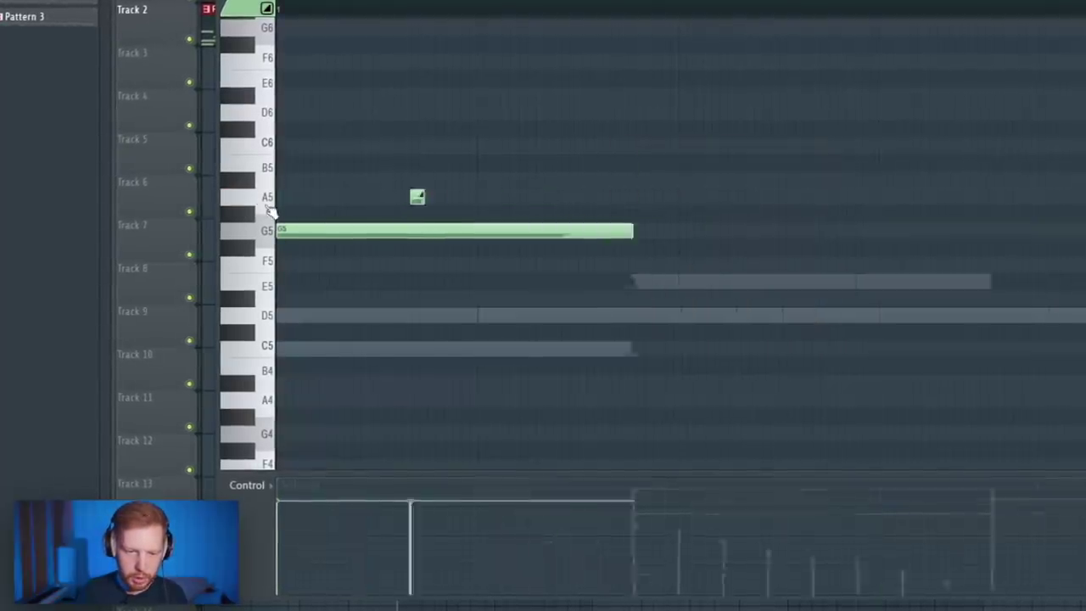
pyautogui.moveTo(278, 503); pyautogui.dragTo(282, 527)
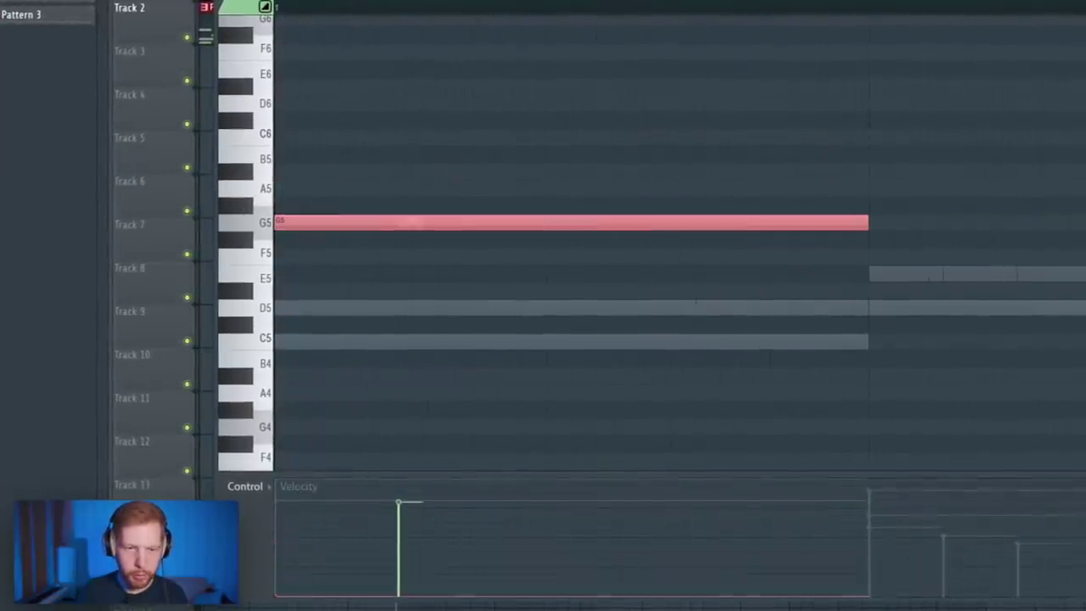
pyautogui.press('space')
pyautogui.moveTo(407, 224)
pyautogui.mouseDown()
pyautogui.moveTo(554, 225)
pyautogui.moveTo(409, 226)
pyautogui.moveTo(424, 221)
pyautogui.mouseUp()
pyautogui.press('space')
pyautogui.press('space')
# Step: Replace the second G5 of bar 1 with a copy of the zero-velocity note and its slide note
pyautogui.scroll(-6, 411, 258)
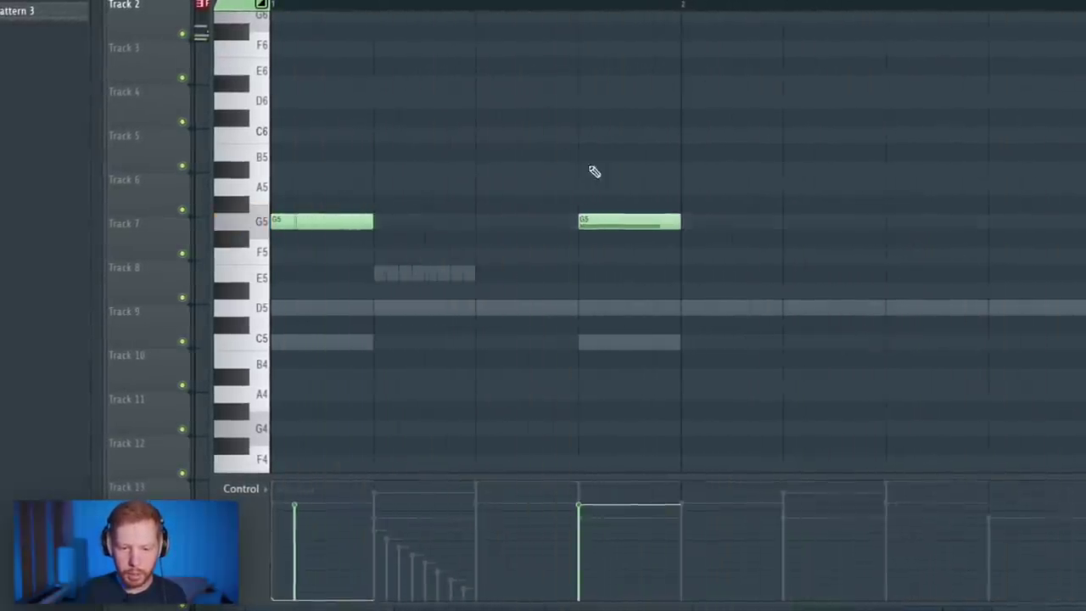
pyautogui.scroll(-3, 594, 172)
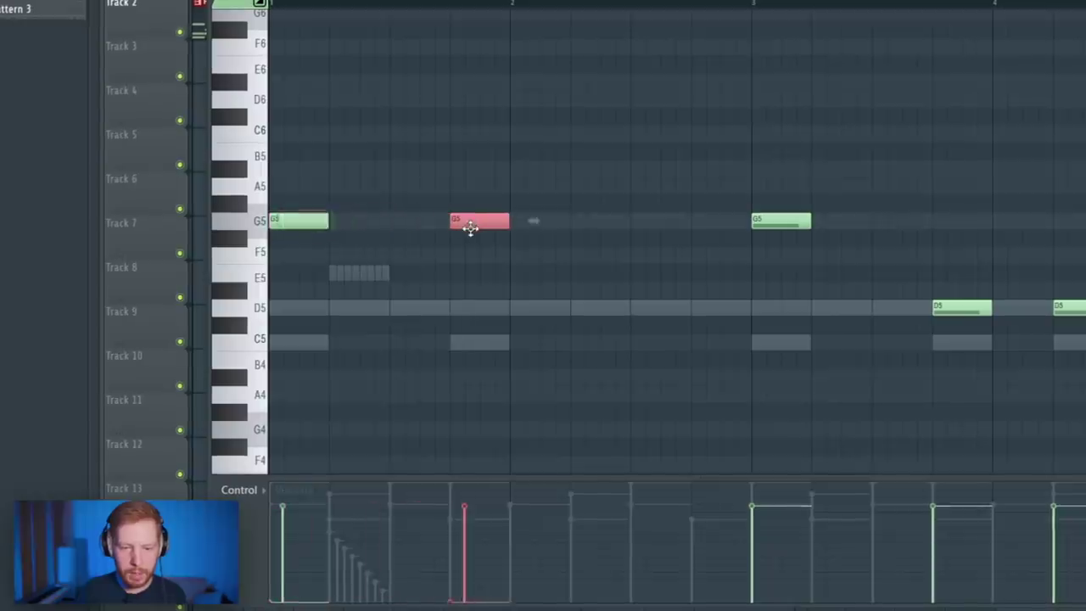
pyautogui.scroll(-3, 470, 227)
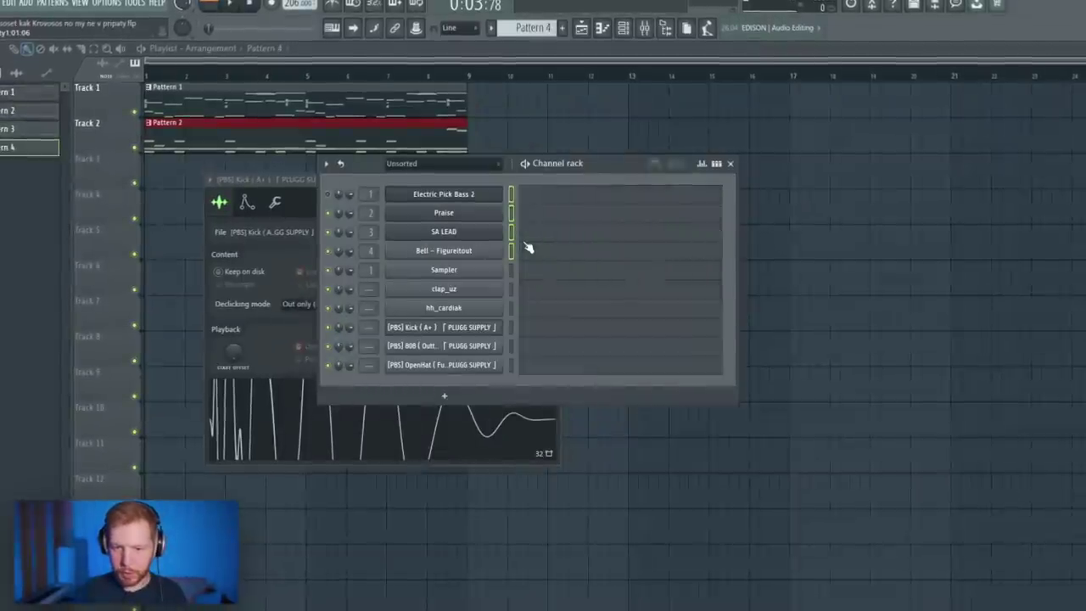
# Step: Split Pattern 4's melodic parts and the drum parts by channel into separate patterns on individual playlist tracks
pyautogui.click(491, 27)
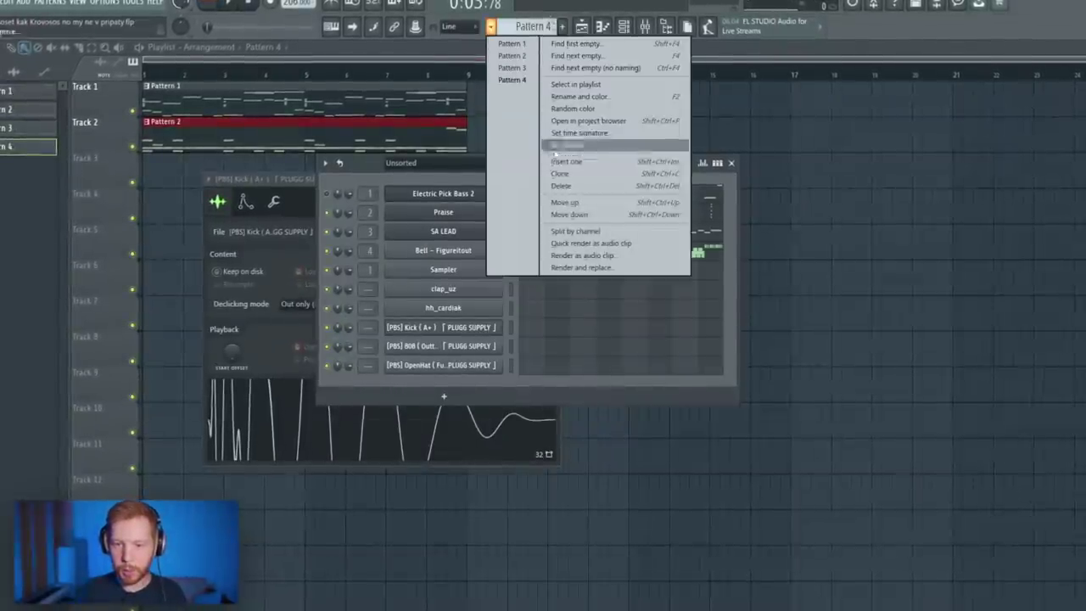
pyautogui.click(576, 232)
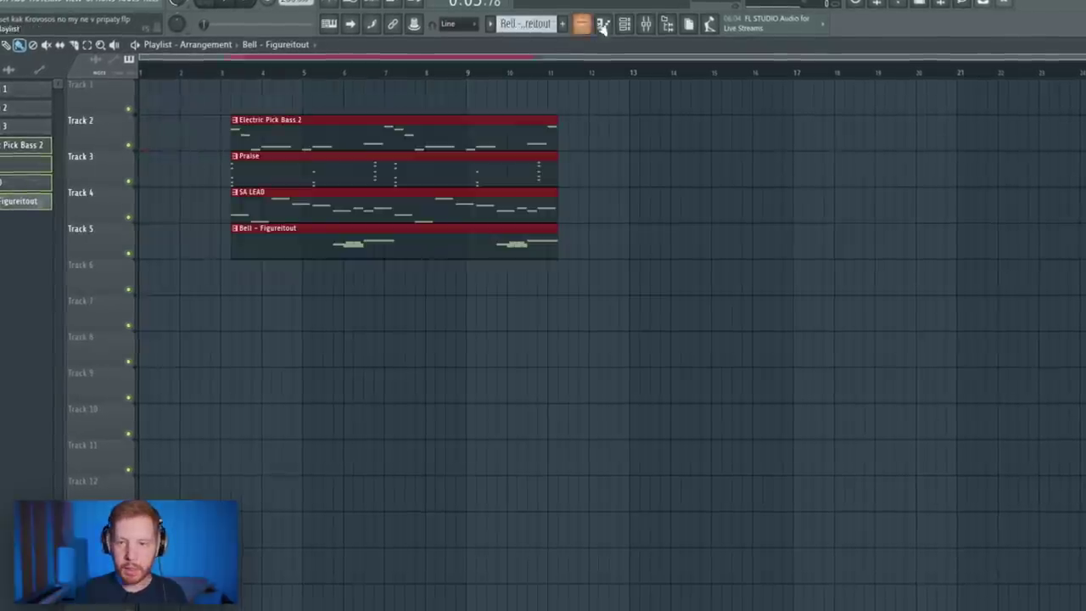
pyautogui.click(624, 24)
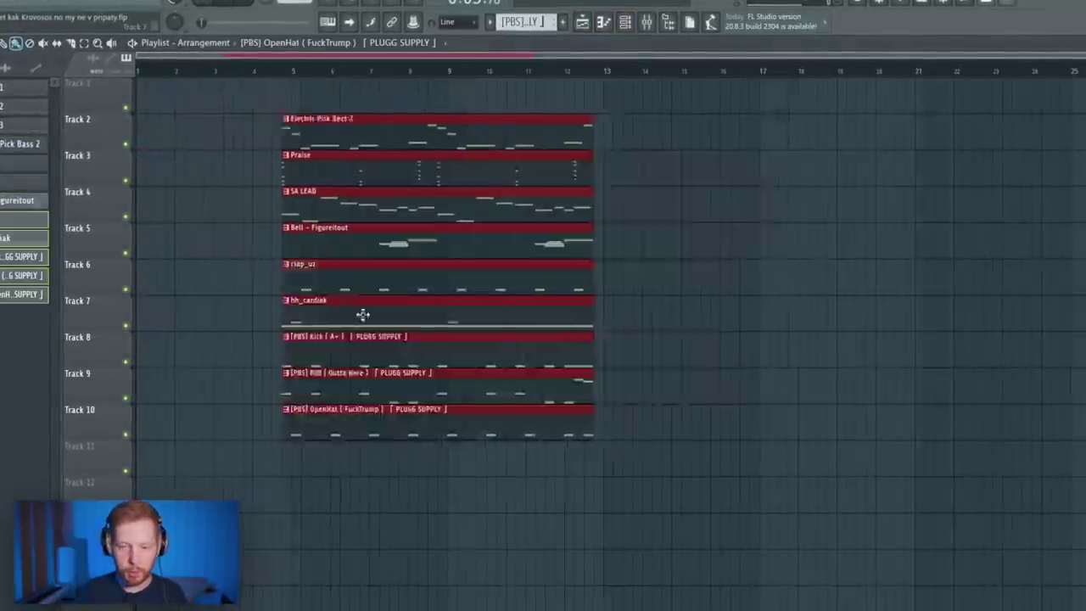
# Step: Move all nine playlist clips together so the block starts at bar 17
pyautogui.moveTo(364, 315); pyautogui.dragTo(809, 317)
pyautogui.scroll(-2, 450, 220)
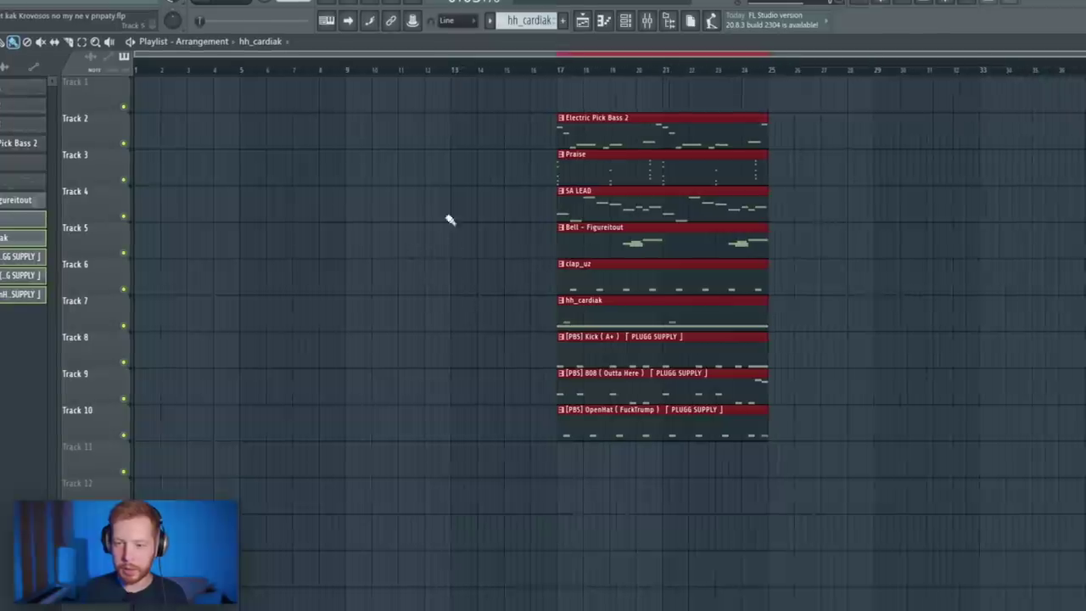
# Step: Shorten the PLUGG SUPPLY channel names to Kick, 808 and OpenHat, and order the 808 and Kick channels ahead of the clap
pyautogui.press('F6')
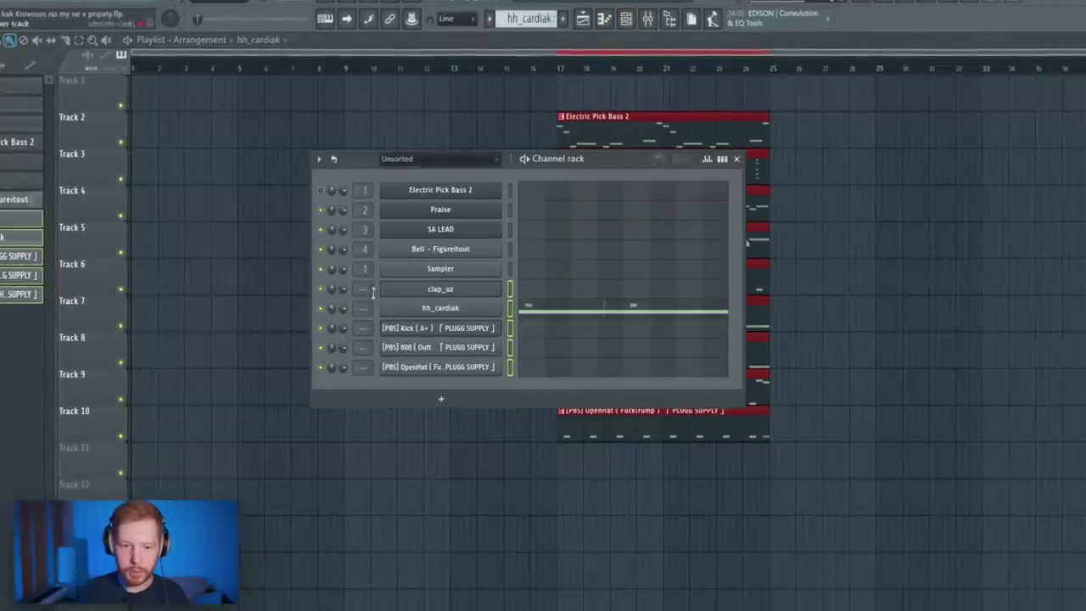
pyautogui.middleClick(464, 332)
pyautogui.press('Home')
pyautogui.press('Delete')
pyautogui.press('Delete')
pyautogui.press('Delete')
pyautogui.press('Delete')
pyautogui.press('Delete')
pyautogui.press('Delete')
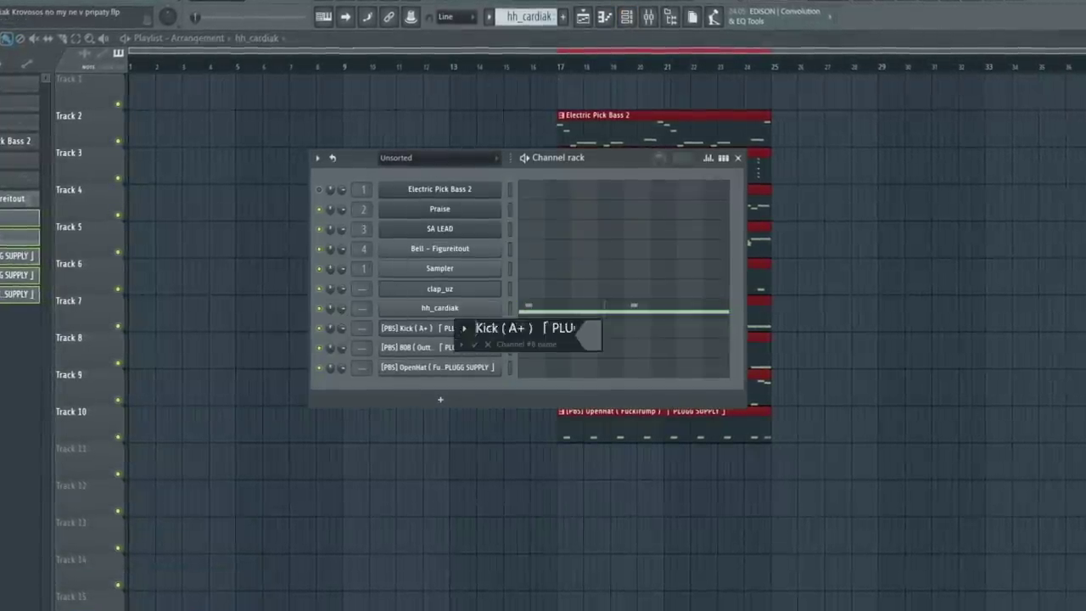
pyautogui.press('End')
pyautogui.press('BackSpace')
pyautogui.press('BackSpace')
pyautogui.press('BackSpace')
pyautogui.press('BackSpace')
pyautogui.press('BackSpace')
pyautogui.press('BackSpace')
pyautogui.press('BackSpace')
pyautogui.press('BackSpace')
pyautogui.press('BackSpace')
pyautogui.press('BackSpace')
pyautogui.press('BackSpace')
pyautogui.press('BackSpace')
pyautogui.press('BackSpace')
pyautogui.press('BackSpace')
pyautogui.press('BackSpace')
pyautogui.press('BackSpace')
pyautogui.press('BackSpace')
pyautogui.press('BackSpace')
pyautogui.press('BackSpace')
pyautogui.press('BackSpace')
pyautogui.press('Return')
pyautogui.middleClick(413, 350)
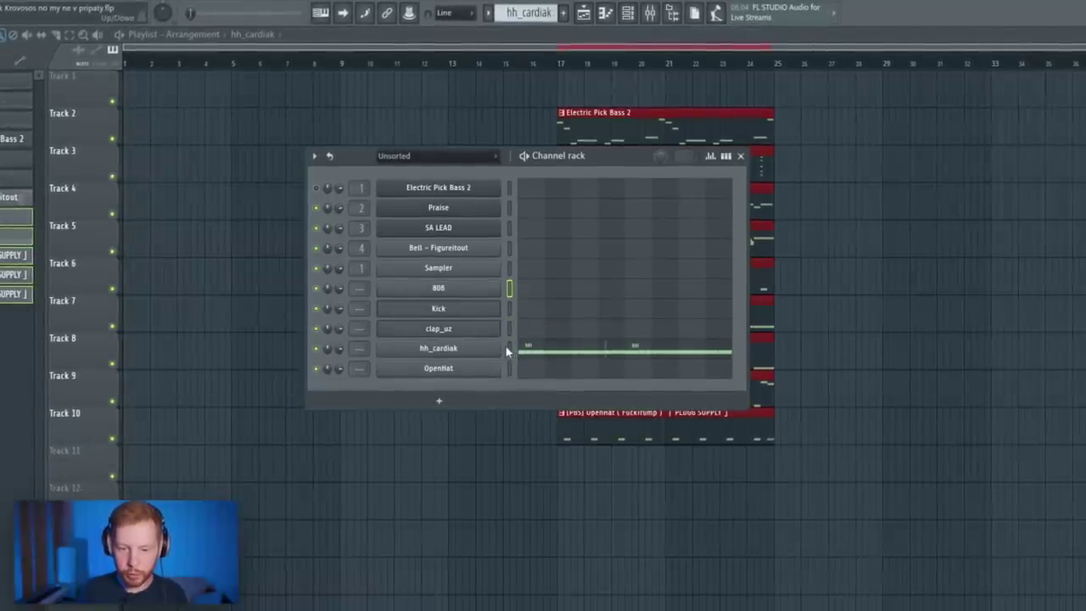
# Step: Route the five drum channels to their own mixer tracks 7 to 11, starting with the 808 on track 7
pyautogui.press('F9')
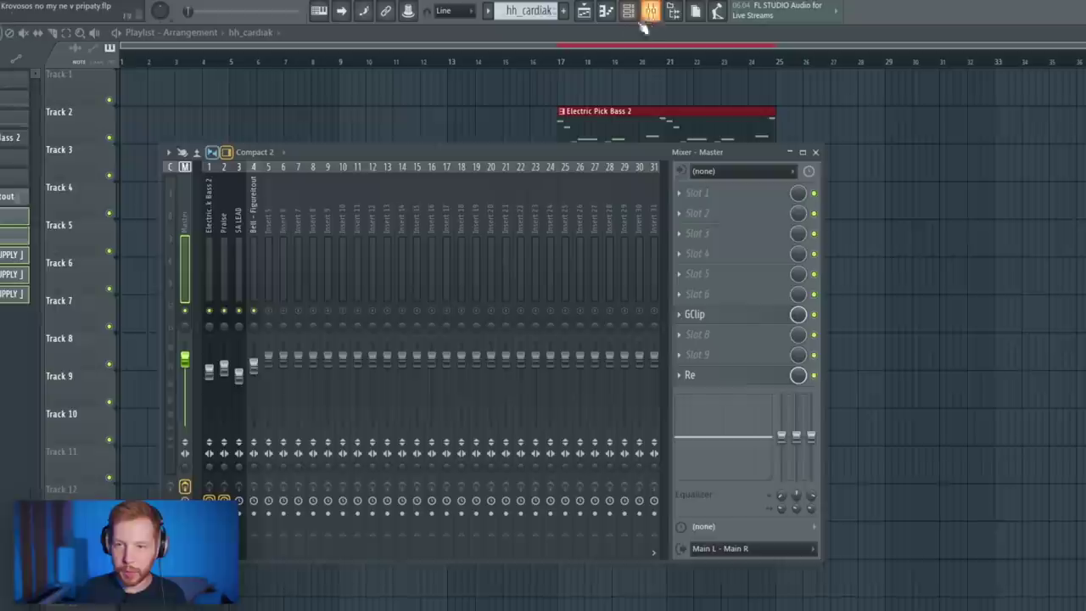
pyautogui.hotkey('ctrl', 'l')
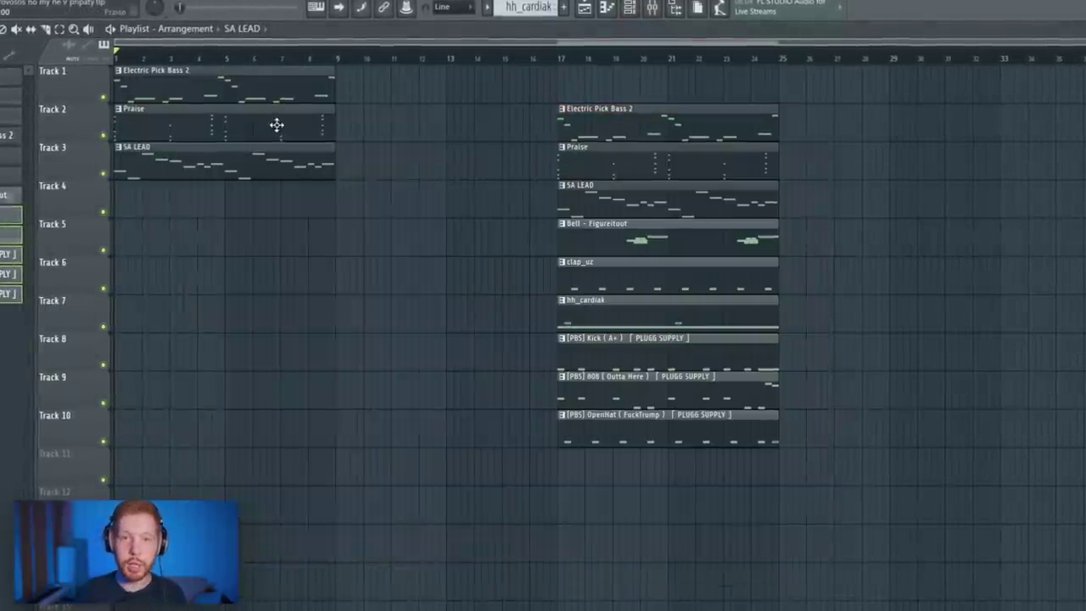
pyautogui.click(656, 9)
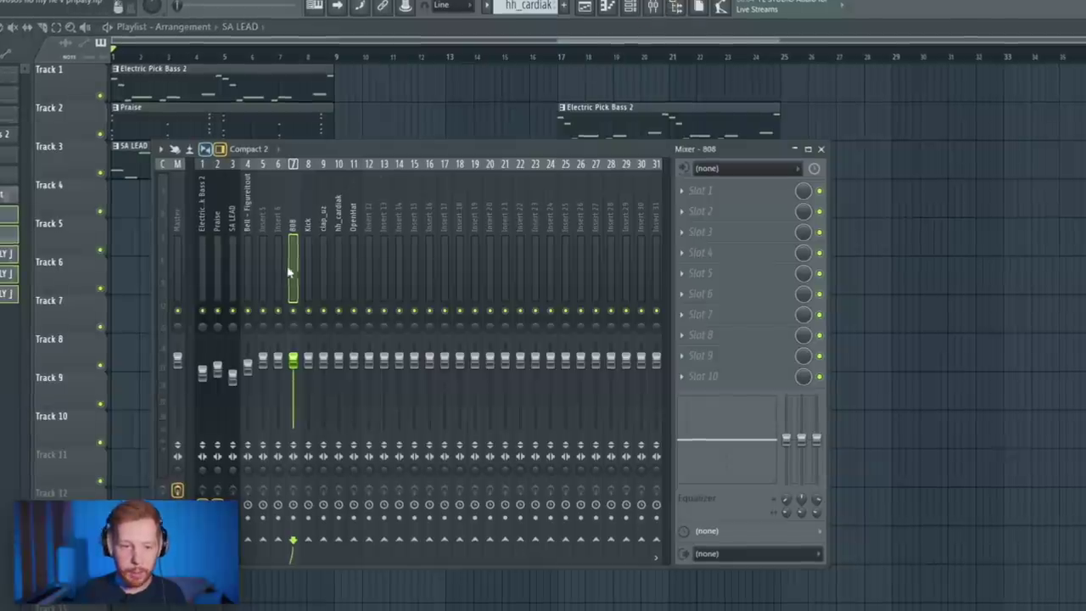
# Step: Loop the first eight bars, load RC-20 Retro Color in slot 2 of the SA LEAD mixer track and lower its output width
pyautogui.moveTo(336, 57); pyautogui.dragTo(112, 57)
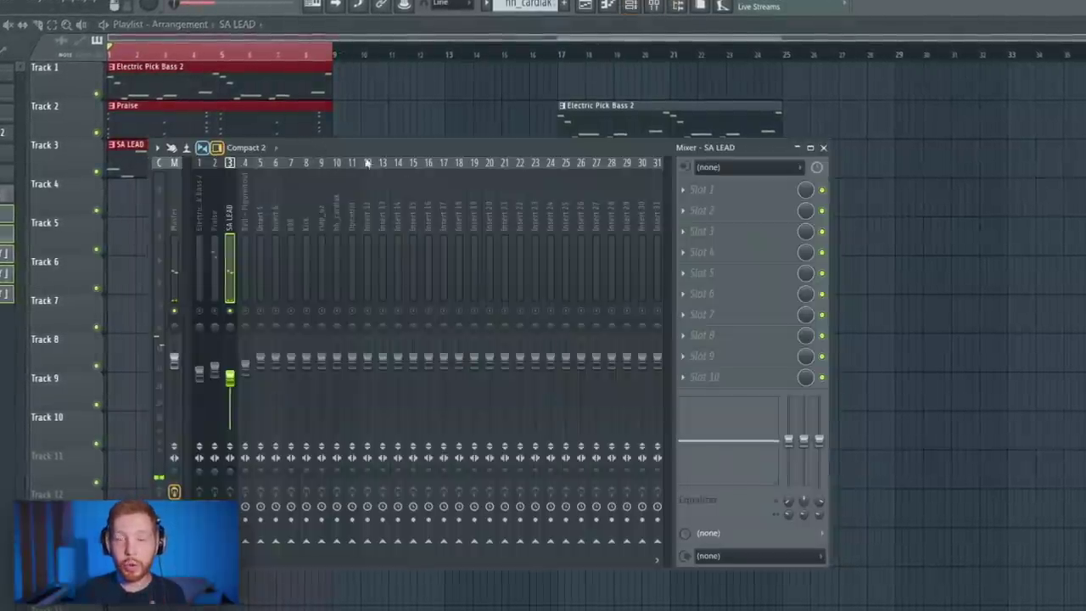
pyautogui.click(684, 189)
pyautogui.moveTo(694, 214)
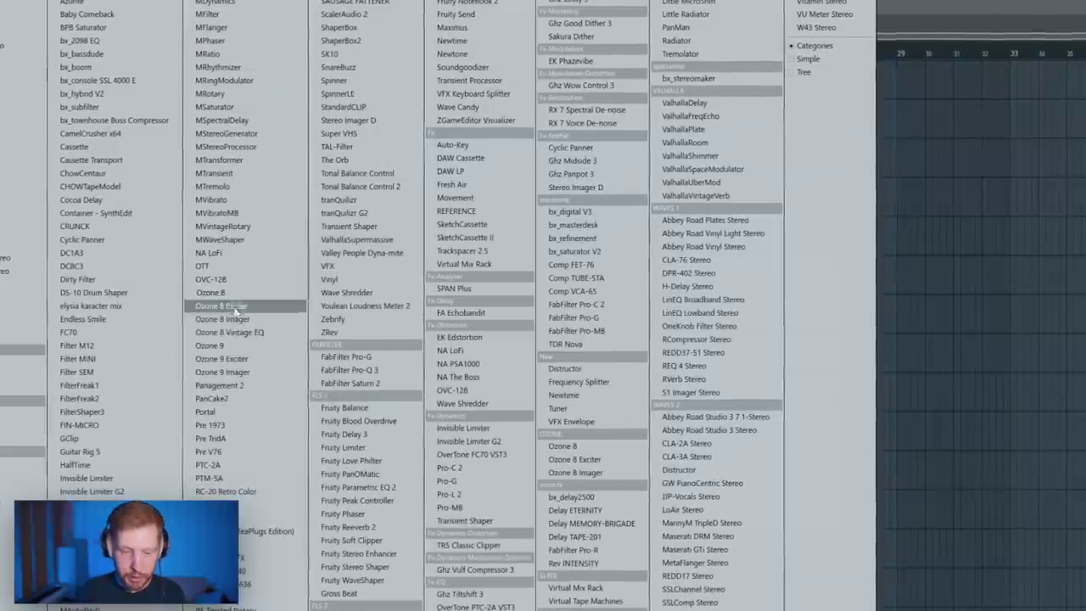
pyautogui.press('r')
pyautogui.press('r')
pyautogui.press('Return')
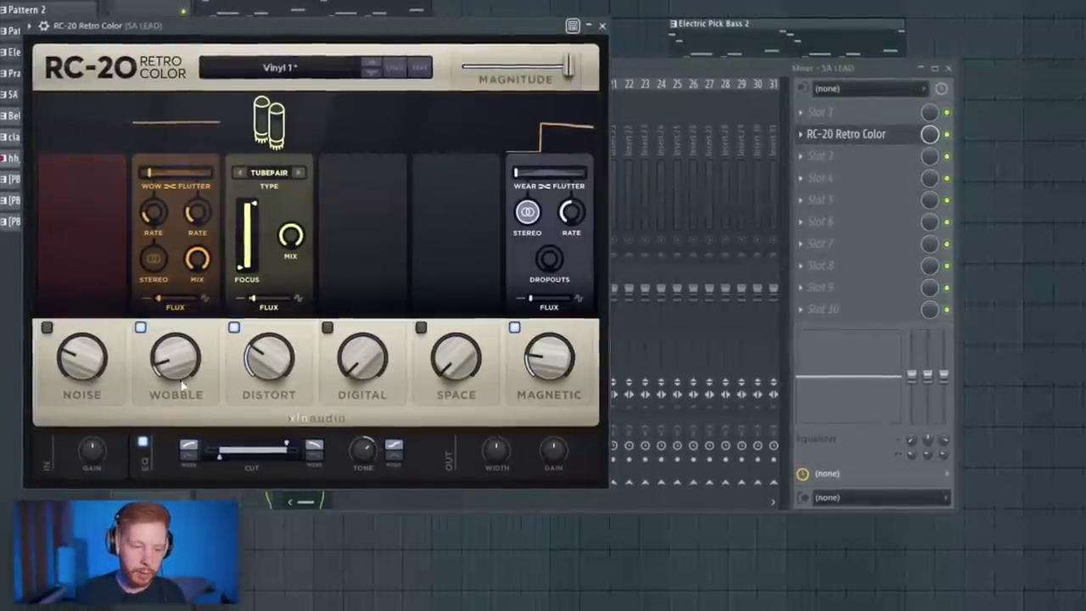
pyautogui.moveTo(497, 450); pyautogui.dragTo(509, 569)
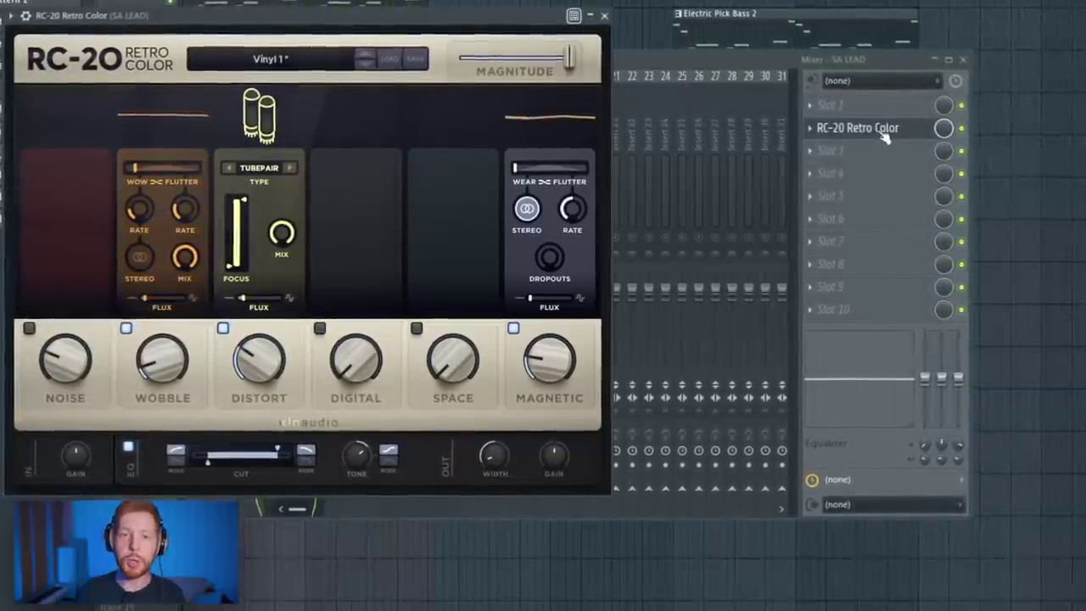
# Step: Add Fruity Reeverb 2 in slot 3 of SA LEAD with a larger room size, 1.5 sec decay, less early reflection and adjusted bass and wet level
pyautogui.click(860, 156)
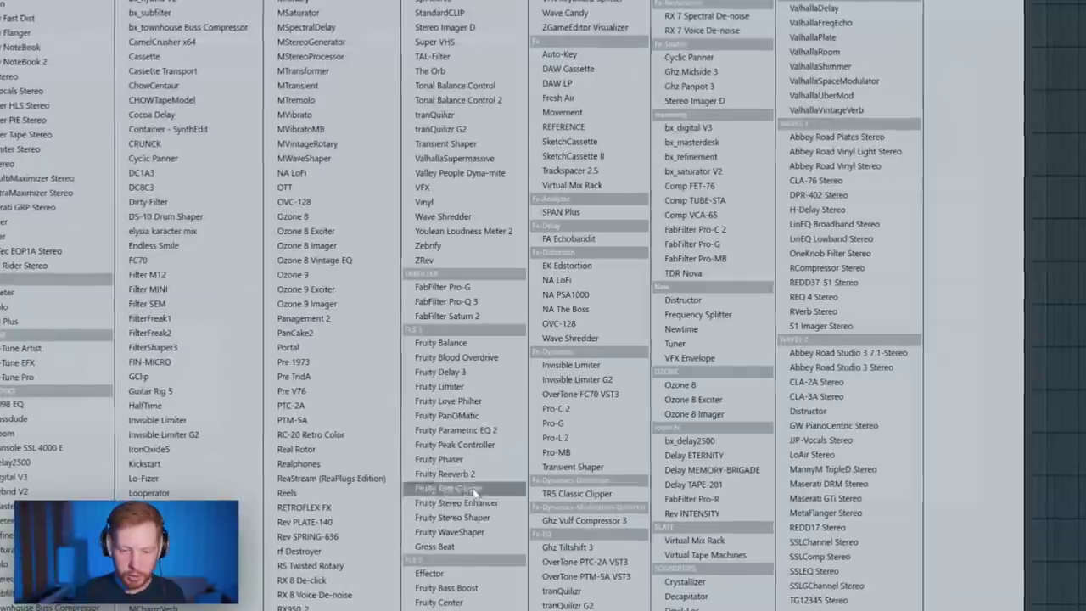
pyautogui.click(450, 473)
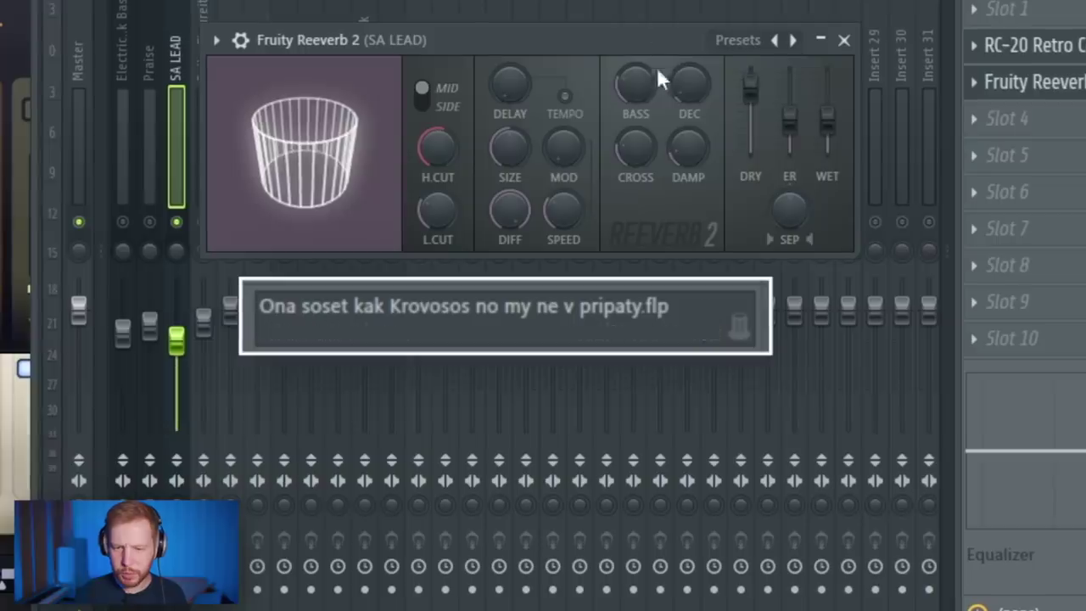
pyautogui.moveTo(638, 83); pyautogui.dragTo(637, 140)
pyautogui.moveTo(513, 148); pyautogui.dragTo(519, 92)
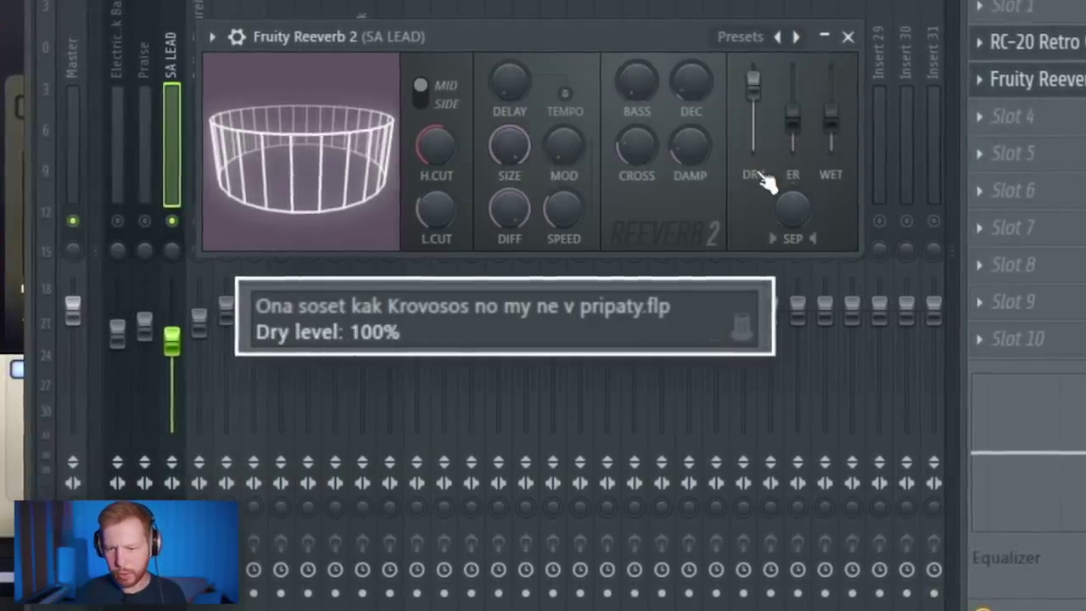
pyautogui.moveTo(792, 119); pyautogui.dragTo(791, 166)
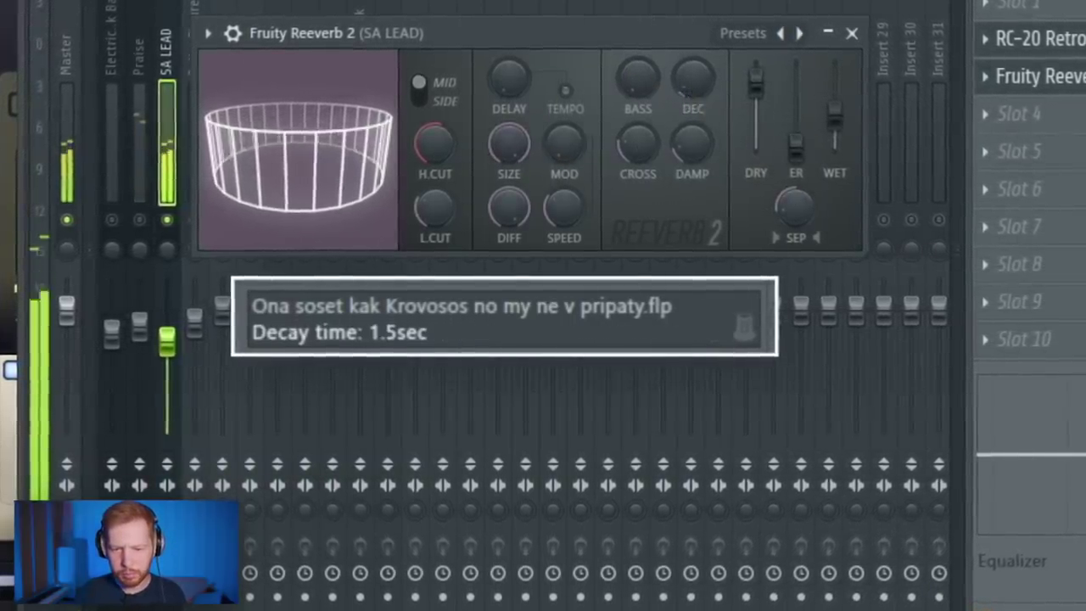
pyautogui.moveTo(837, 136); pyautogui.dragTo(839, 128)
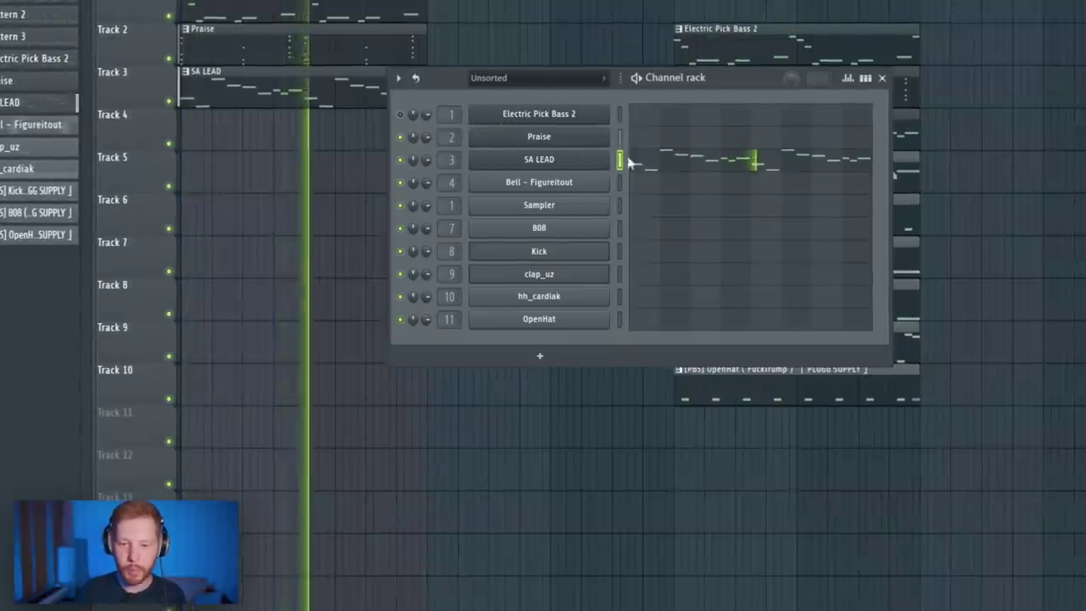
# Step: Make the SA LEAD clip at bar 1 on Track 3 a unique pattern
pyautogui.click(632, 162)
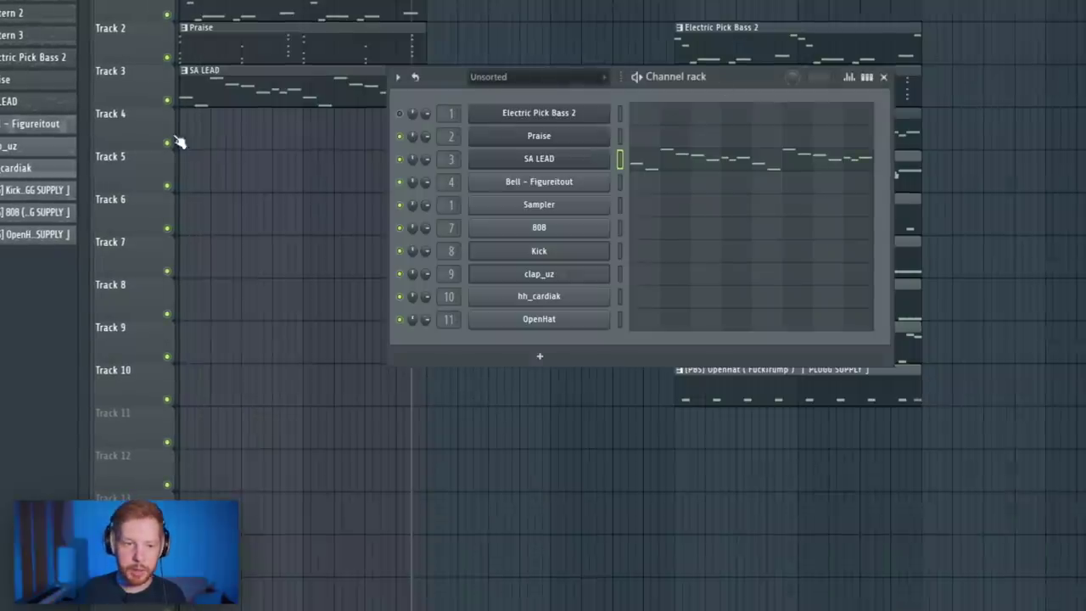
pyautogui.rightClick(137, 73)
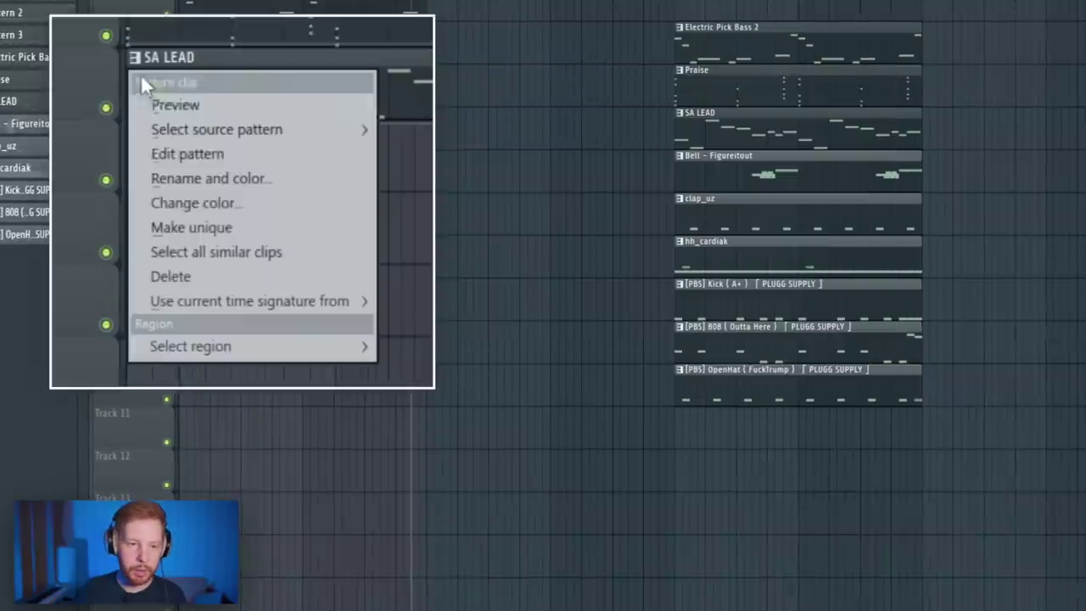
pyautogui.click(197, 228)
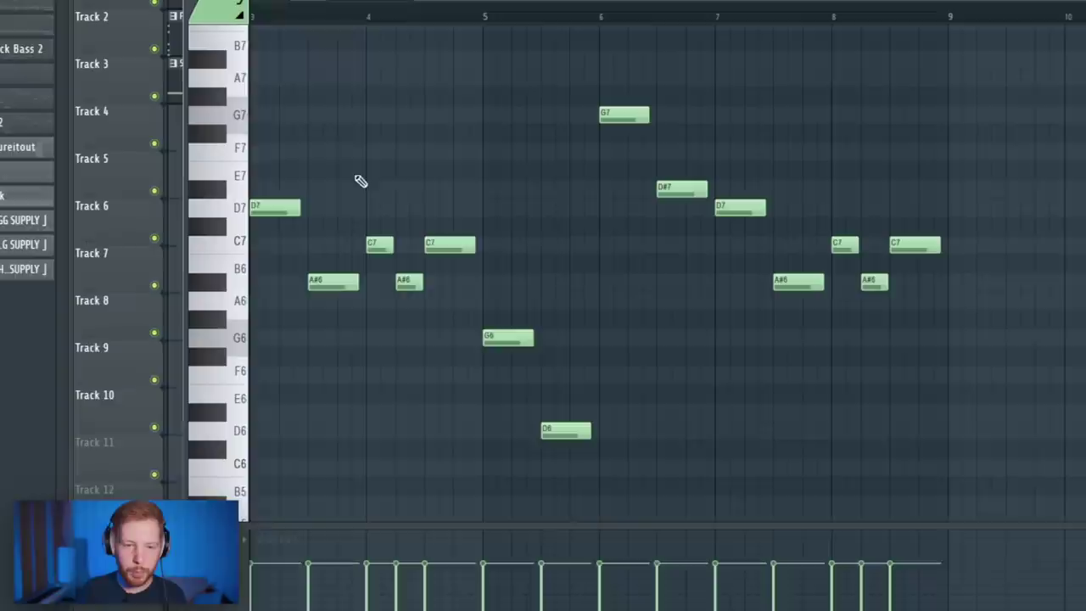
# Step: In the unique SA LEAD pattern, halve the short C7 and A#6 notes starting bars 4 and 8, join them closely, and play the result
pyautogui.moveTo(628, 314); pyautogui.dragTo(630, 315)
pyautogui.moveTo(606, 227); pyautogui.dragTo(641, 295)
pyautogui.moveTo(682, 265); pyautogui.dragTo(652, 265)
pyautogui.moveTo(1071, 221); pyautogui.dragTo(1085, 311)
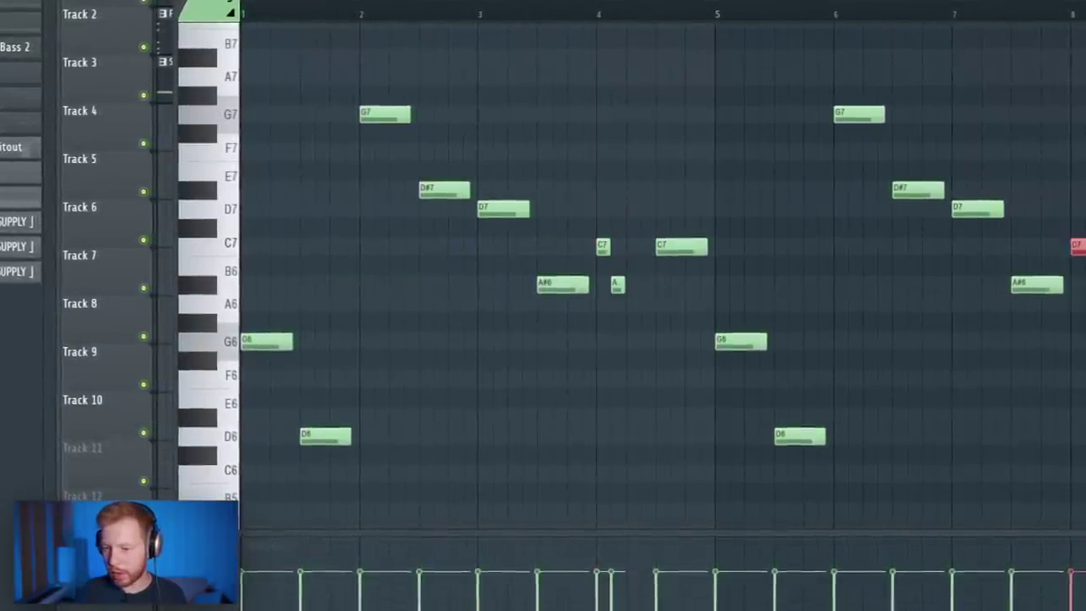
pyautogui.press('space')
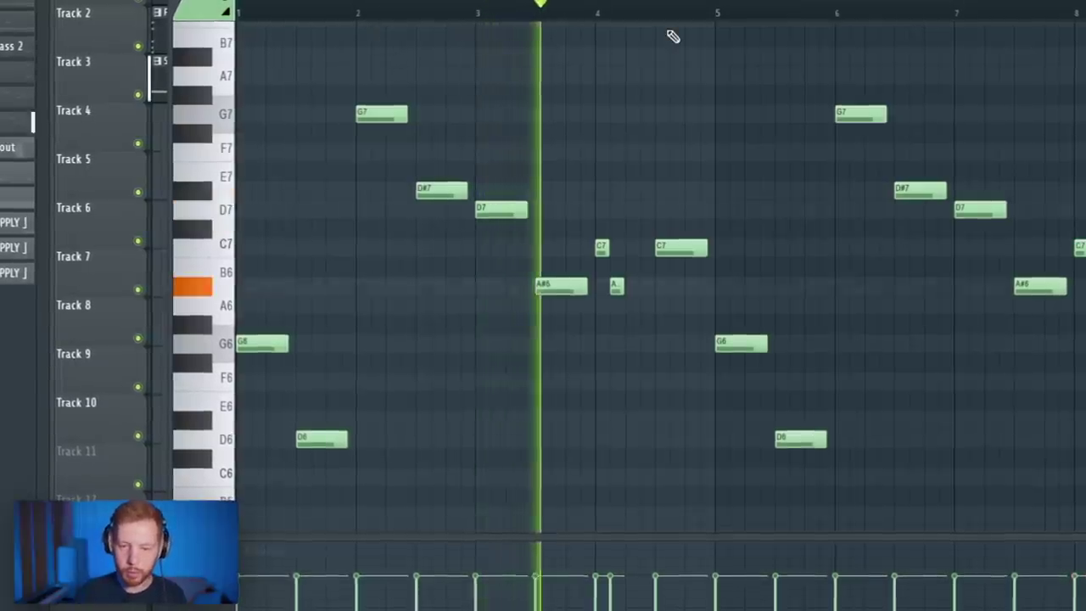
pyautogui.press('space')
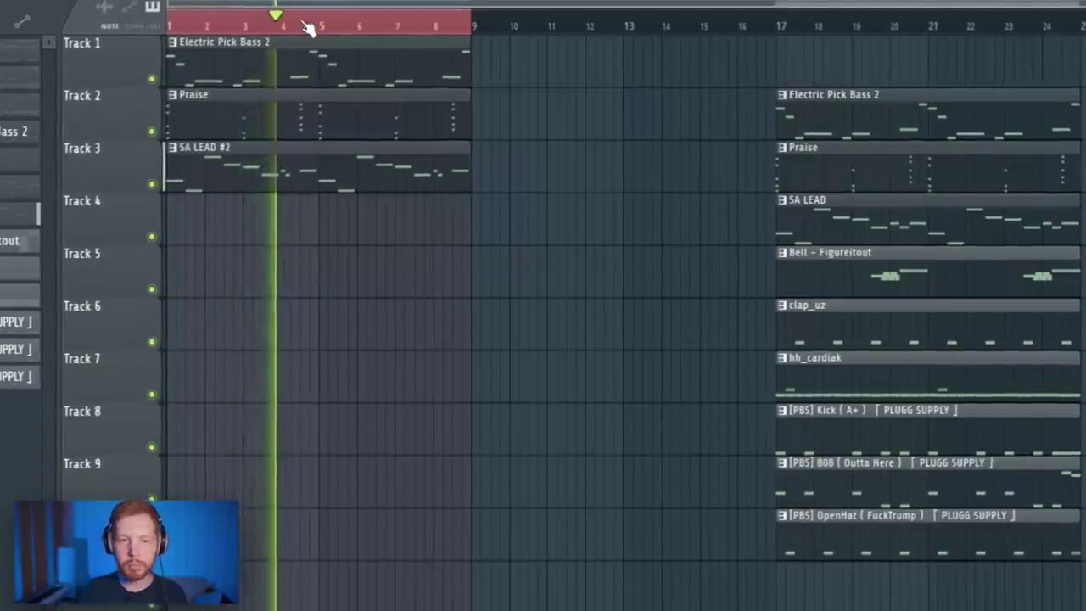
# Step: Place the full clip block from bar 17 at bar 9 without its bass clip, keeping a complete copy at bar 25
pyautogui.moveTo(920, 91); pyautogui.dragTo(930, 526)
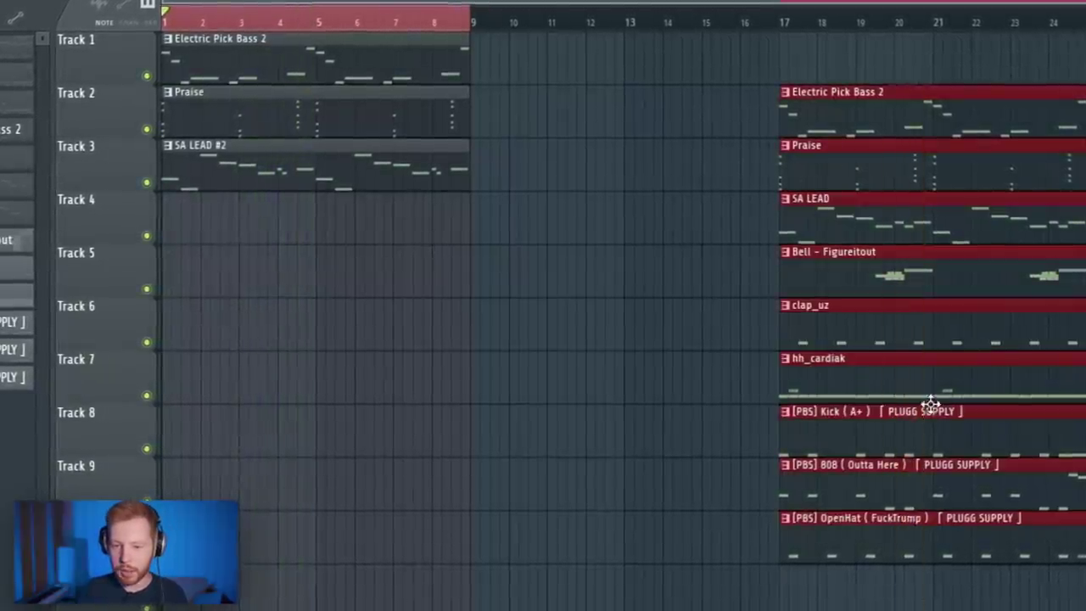
pyautogui.moveTo(931, 407); pyautogui.dragTo(622, 395)
pyautogui.rightClick(626, 62)
pyautogui.scroll(-1, 625, 62)
pyautogui.hscroll(5, 552, 66)
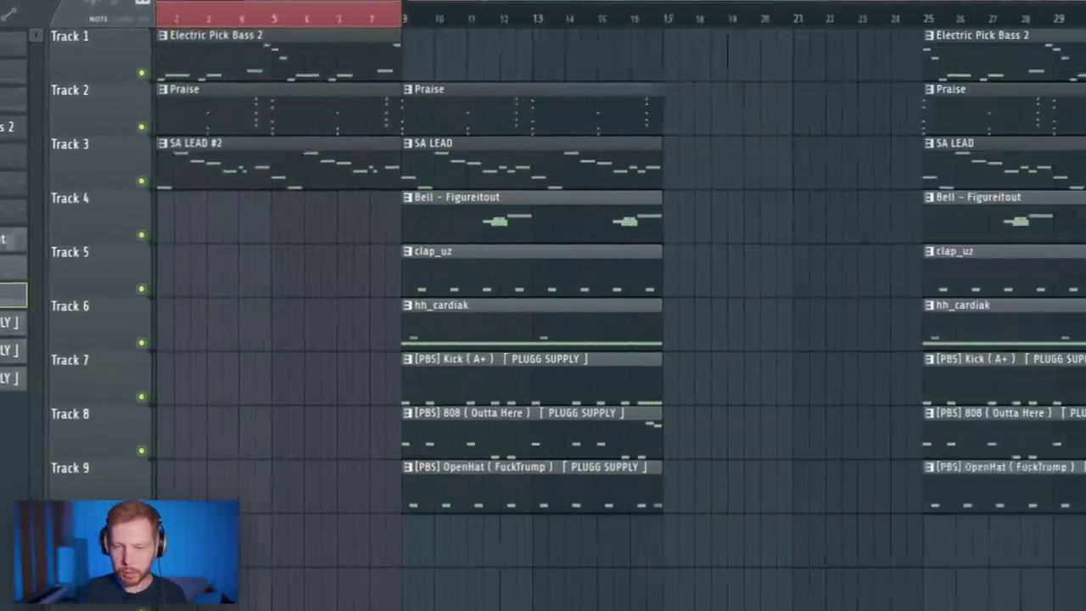
pyautogui.hscroll(-5, 379, 134)
# Step: Create an automation clip for the HalfTime Mix on SA LEAD and drop it to the minimum between bars 9 and 17
pyautogui.moveTo(414, 8); pyautogui.dragTo(754, 7)
pyautogui.press('F9')
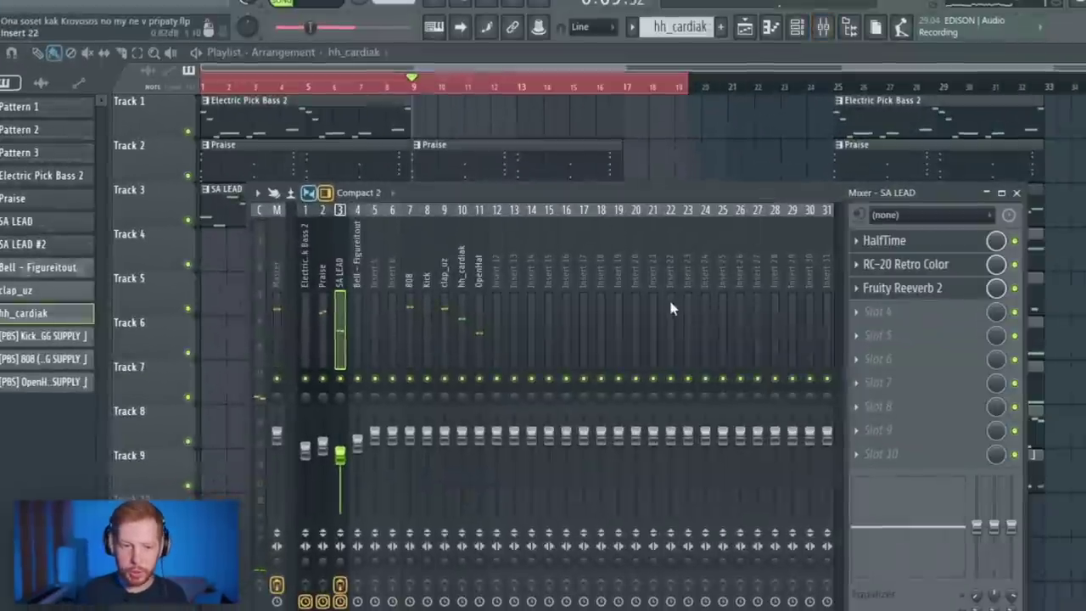
pyautogui.click(898, 244)
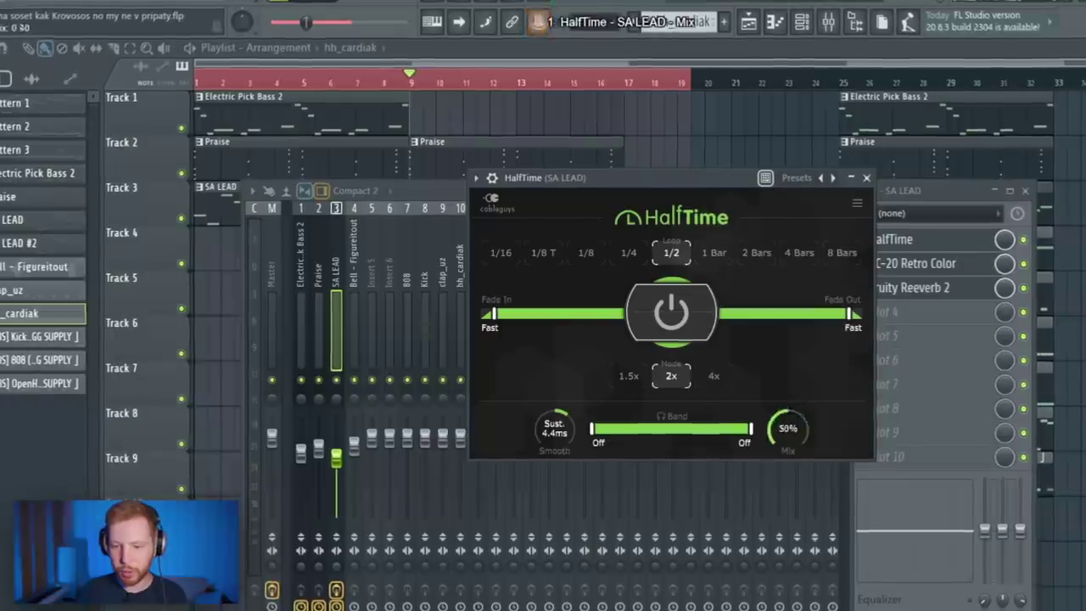
pyautogui.click(552, 16)
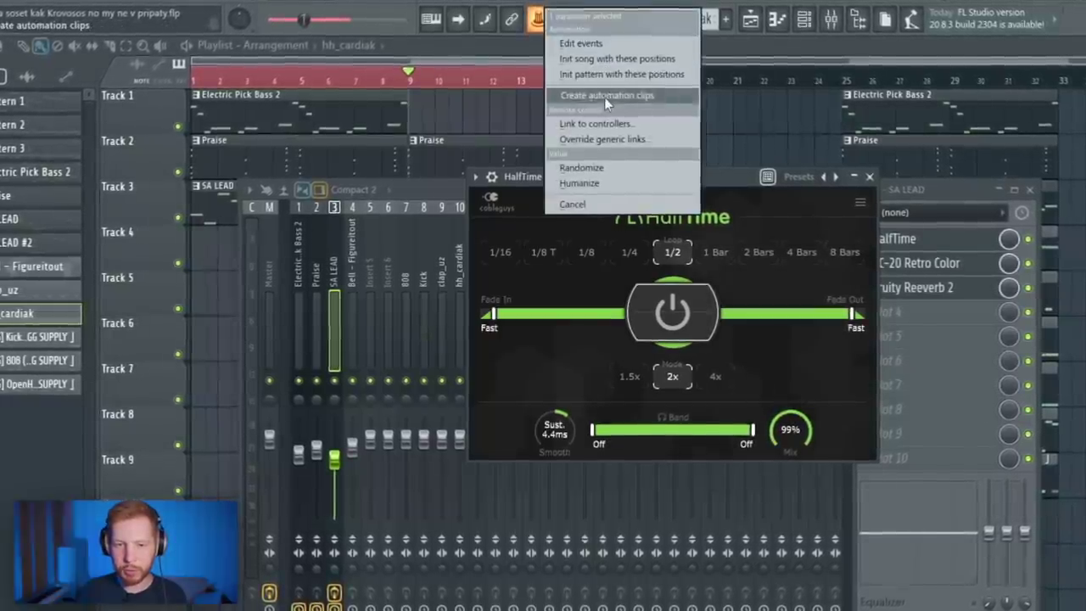
pyautogui.click(604, 97)
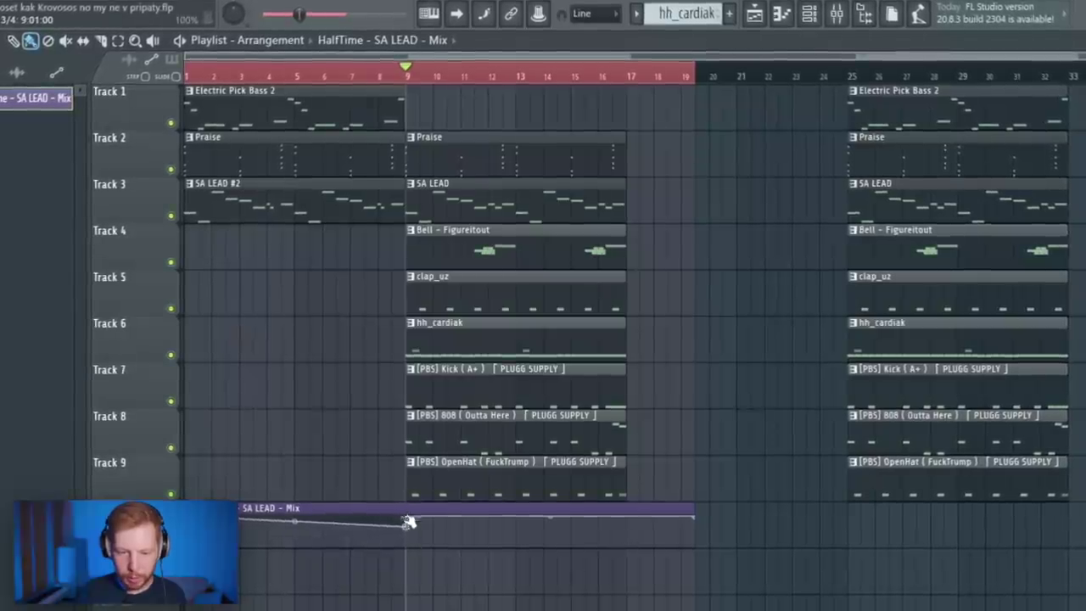
pyautogui.moveTo(628, 533); pyautogui.dragTo(631, 562)
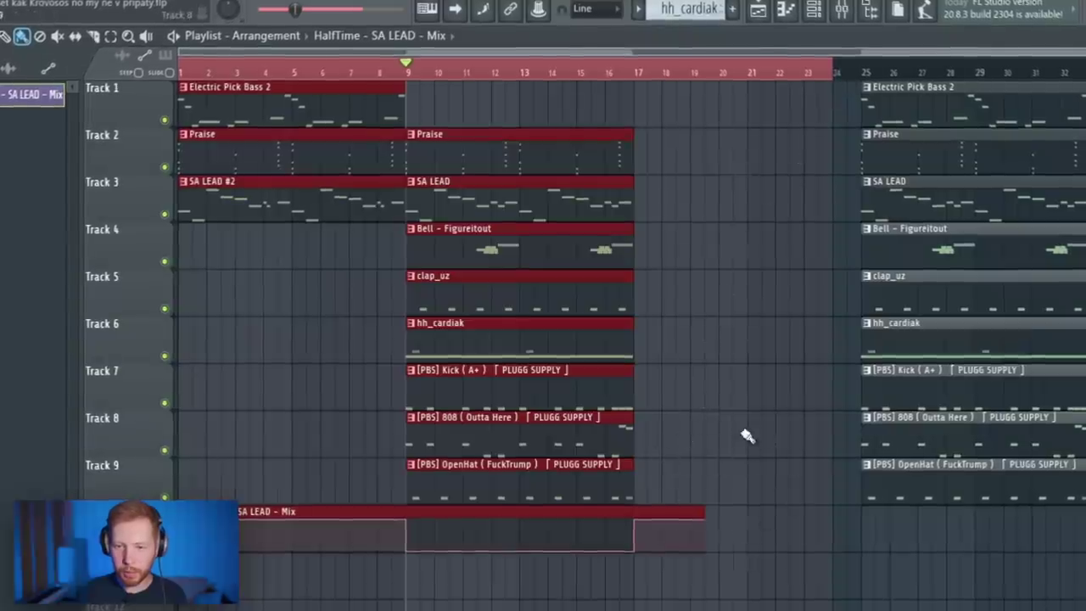
# Step: Clear the spare block from bar 25 and copy the Electric Pick Bass 2 clip to bar 17, shortened to about a bar and a half
pyautogui.moveTo(1085, 535); pyautogui.dragTo(877, 110)
pyautogui.press('Delete')
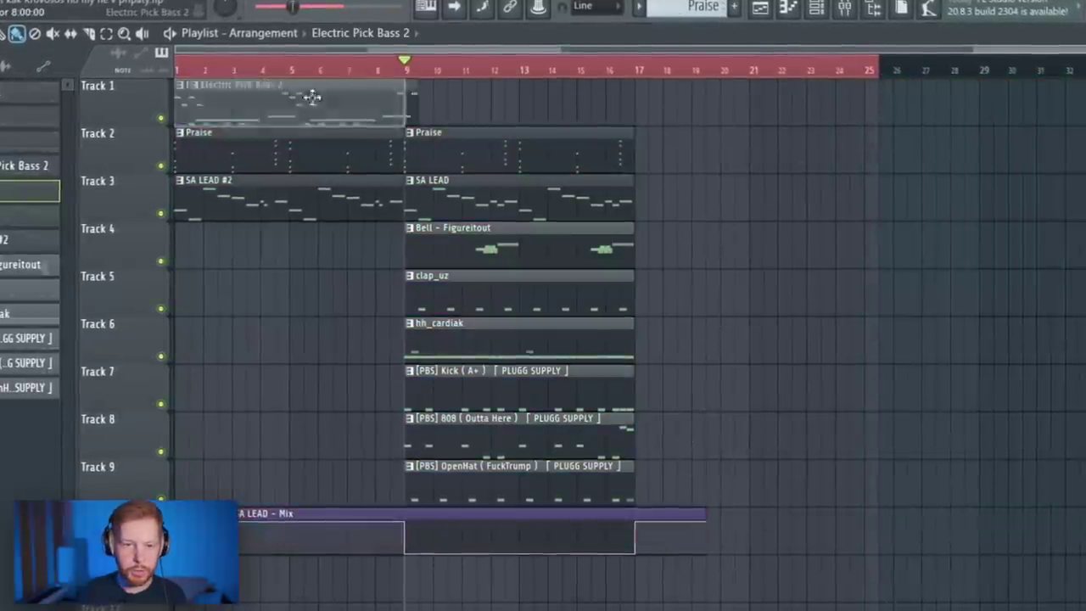
pyautogui.moveTo(312, 97); pyautogui.dragTo(737, 107)
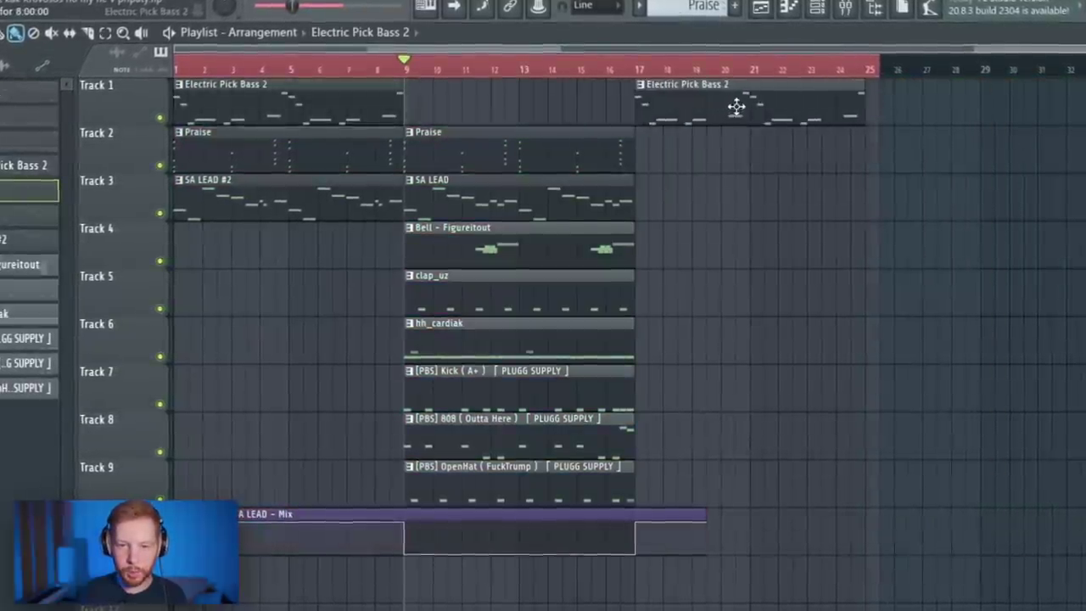
pyautogui.moveTo(865, 112); pyautogui.dragTo(685, 147)
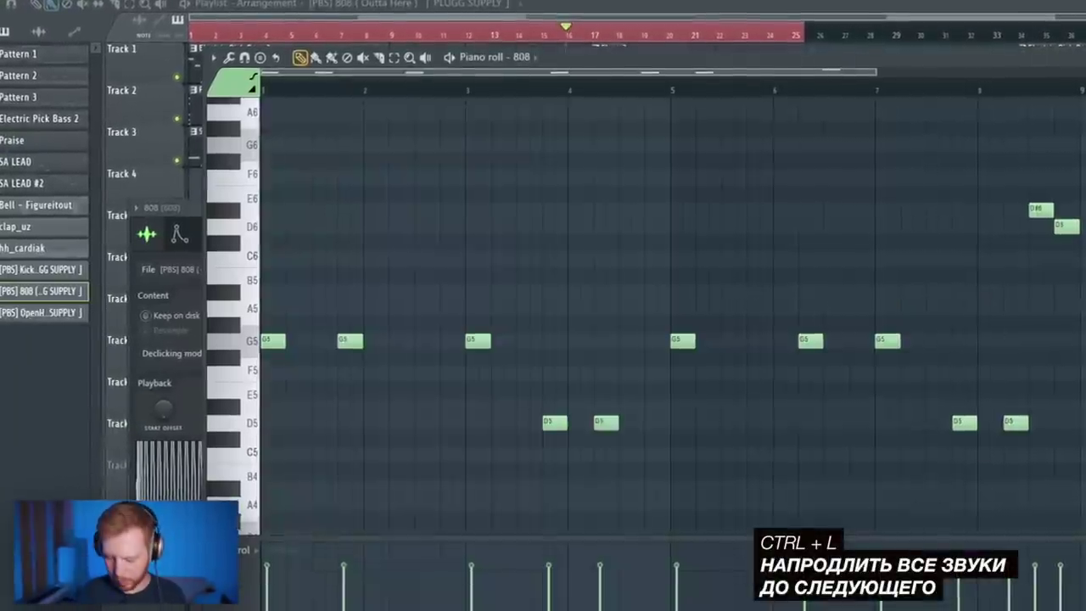
# Step: Extend every note of the 808 pattern until the following note
pyautogui.hotkey('ctrl', 'l')
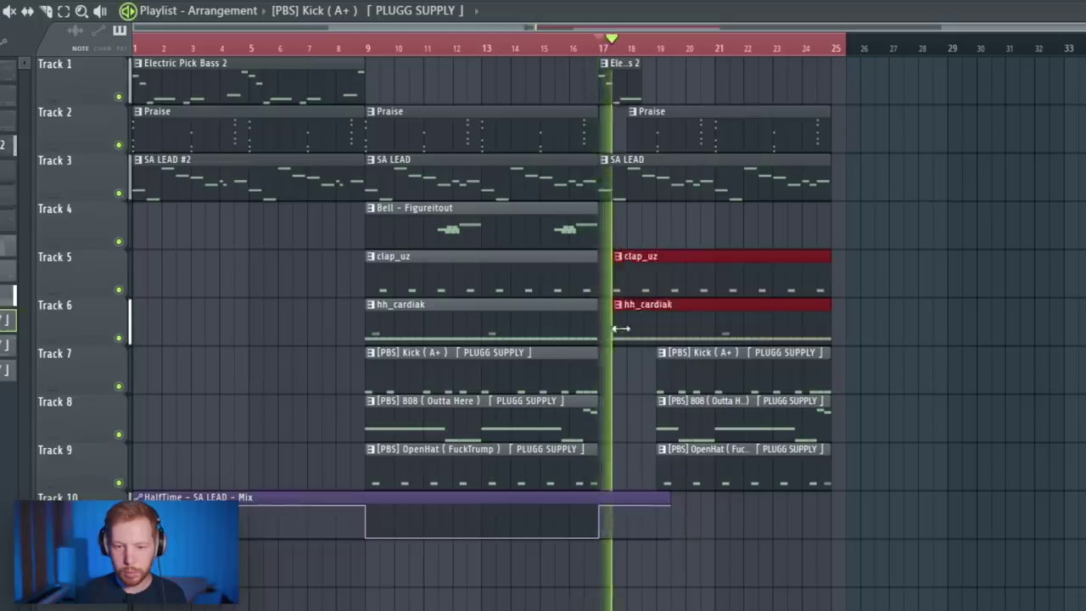
# Step: Trim the starts of the third section's clap_uz and hh_cardiak clips to bar 19, and clear the selection
pyautogui.moveTo(621, 329); pyautogui.dragTo(656, 328)
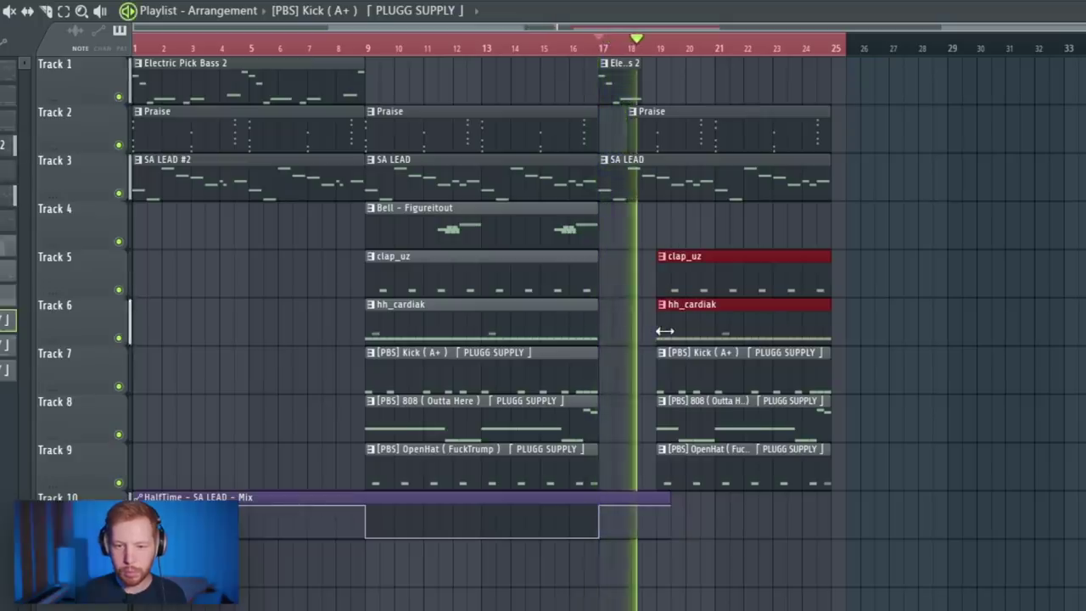
pyautogui.click(647, 282)
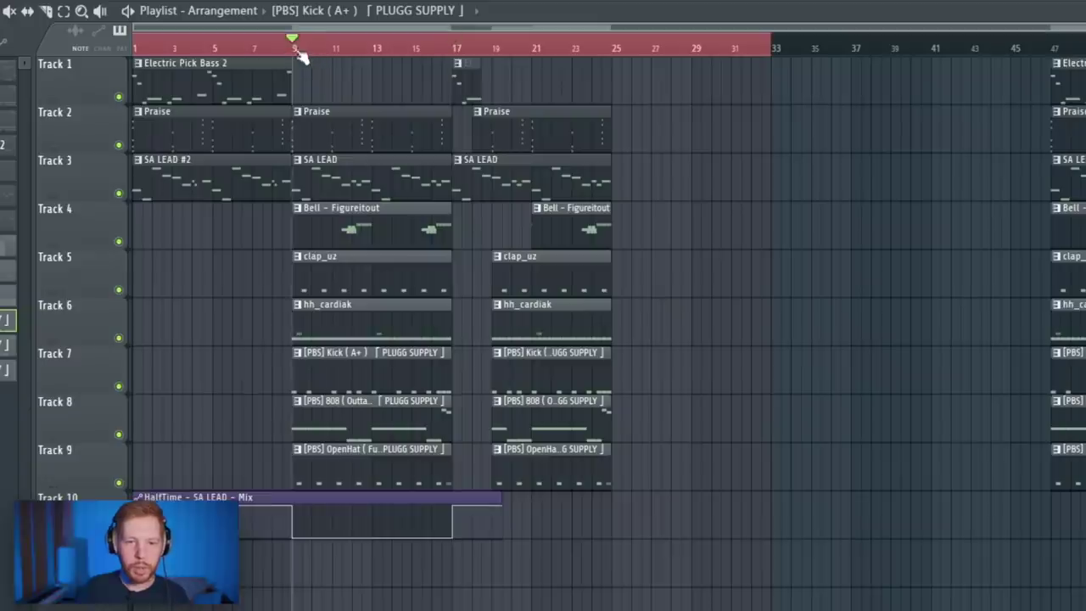
# Step: Loop bars 9 to 17 and add Fruity Parametric EQ 2 to the SA LEAD mixer track with band 5 lowered
pyautogui.click(297, 52)
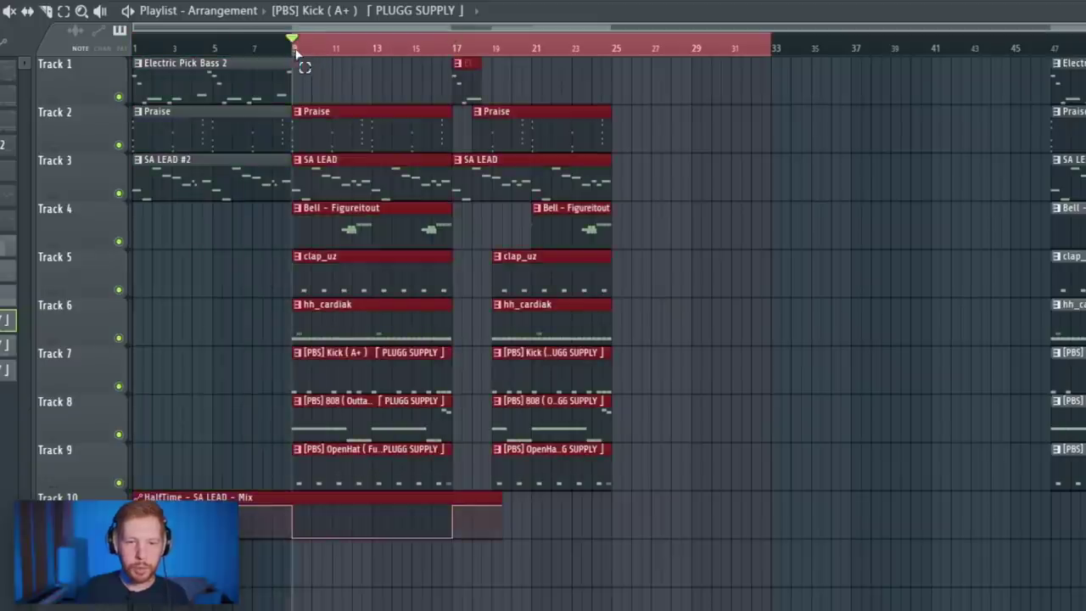
pyautogui.moveTo(752, 55); pyautogui.dragTo(471, 64)
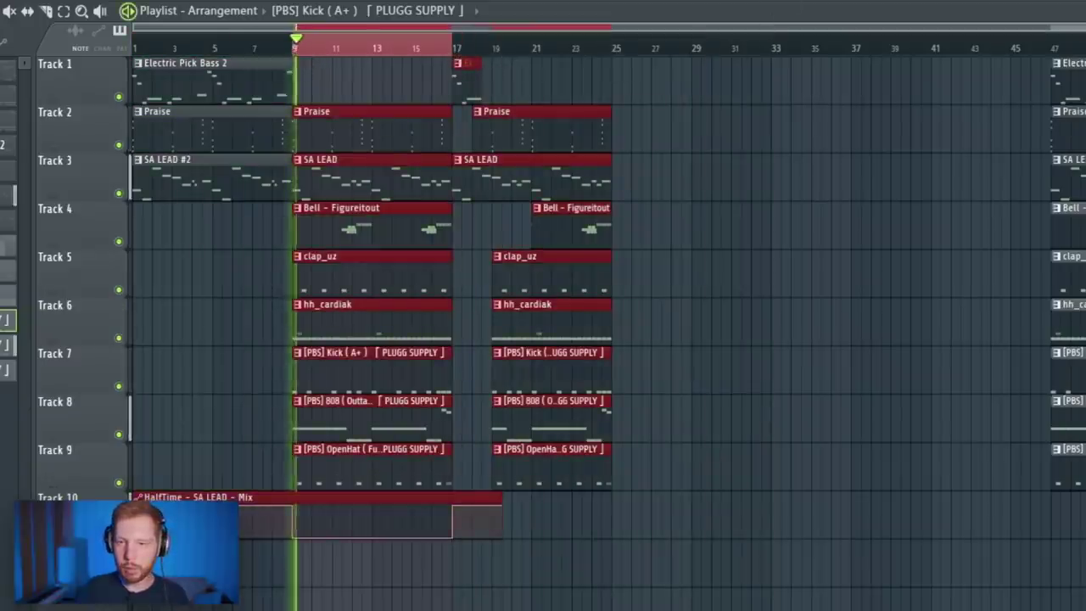
pyautogui.press('F9')
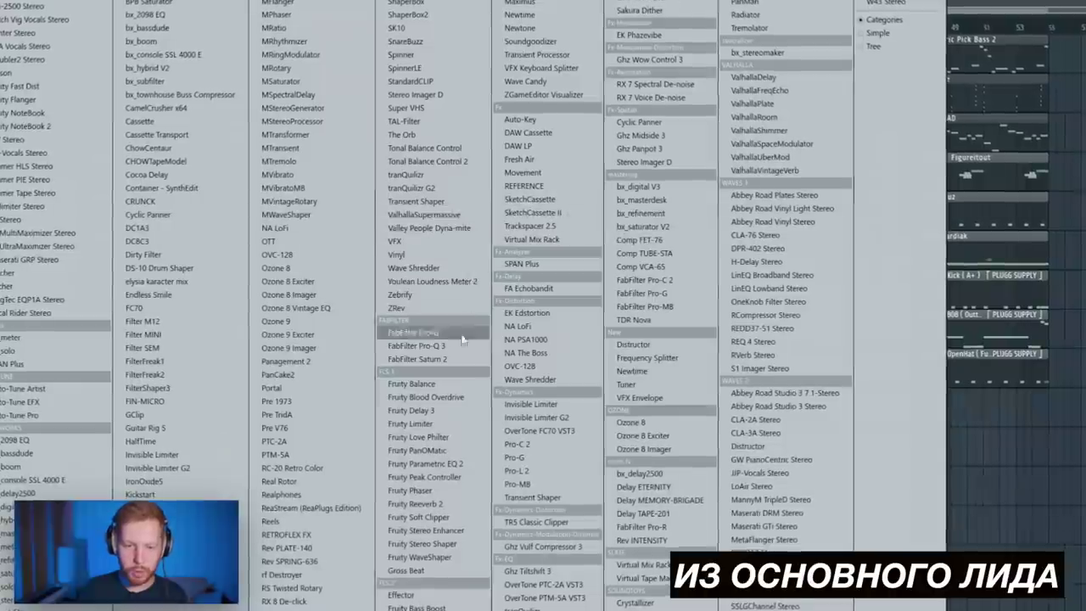
pyautogui.click(425, 463)
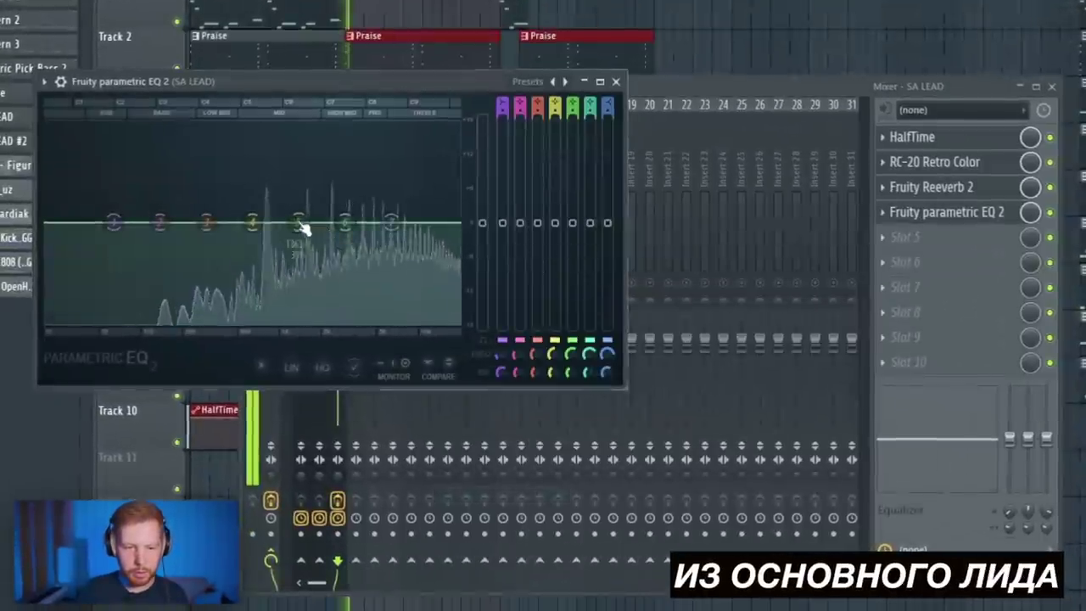
pyautogui.moveTo(304, 228); pyautogui.dragTo(288, 273)
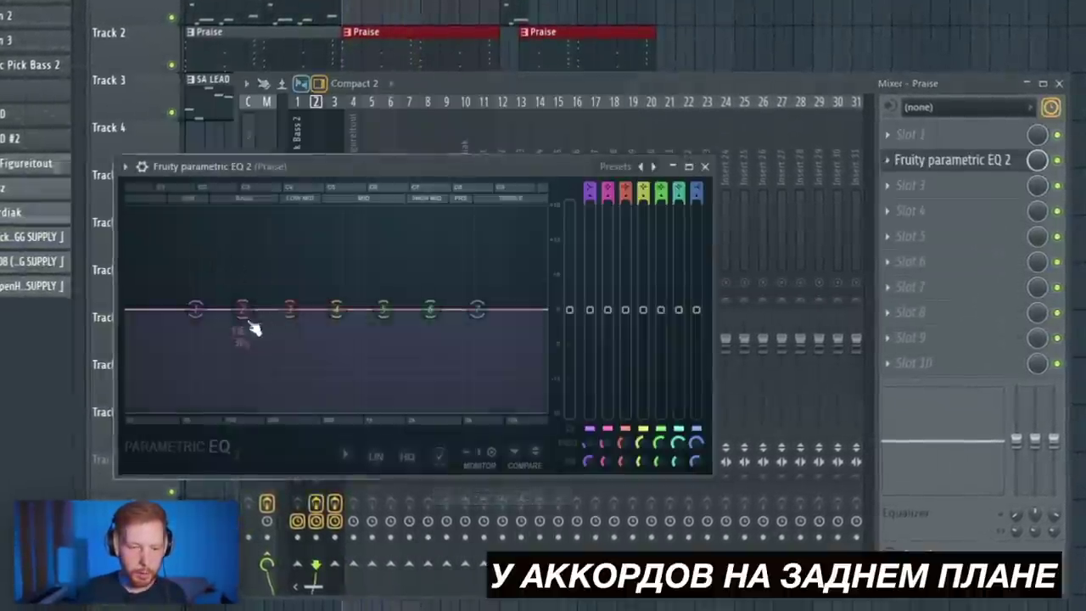
# Step: Cut the low mids with band 2 of the Praise EQ and raise the wet level of SA LEAD's Fruity Reeverb 2
pyautogui.moveTo(246, 310); pyautogui.dragTo(282, 365)
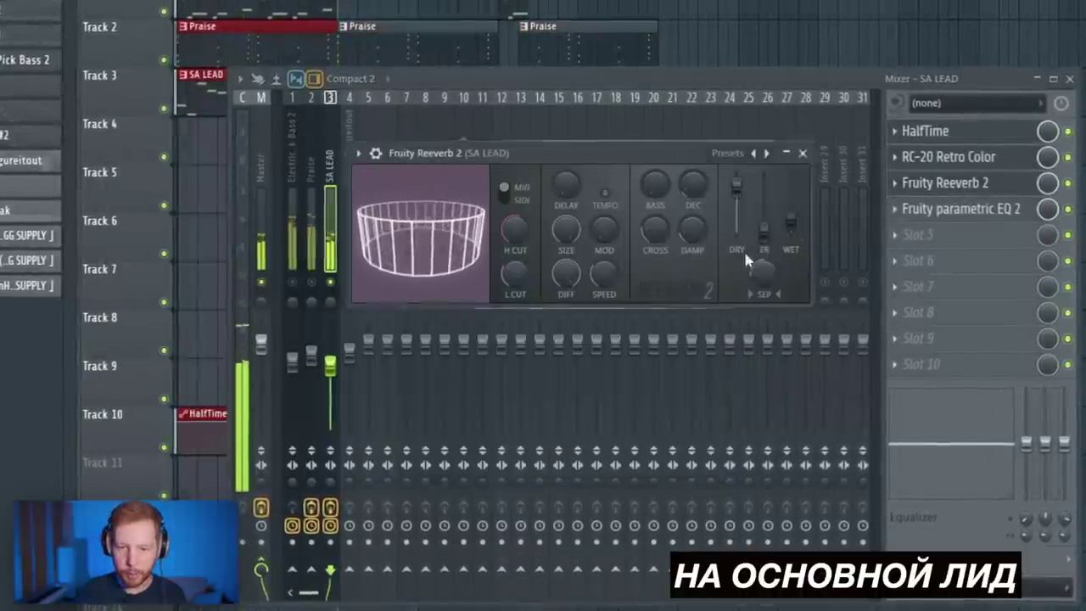
pyautogui.moveTo(791, 222); pyautogui.dragTo(791, 209)
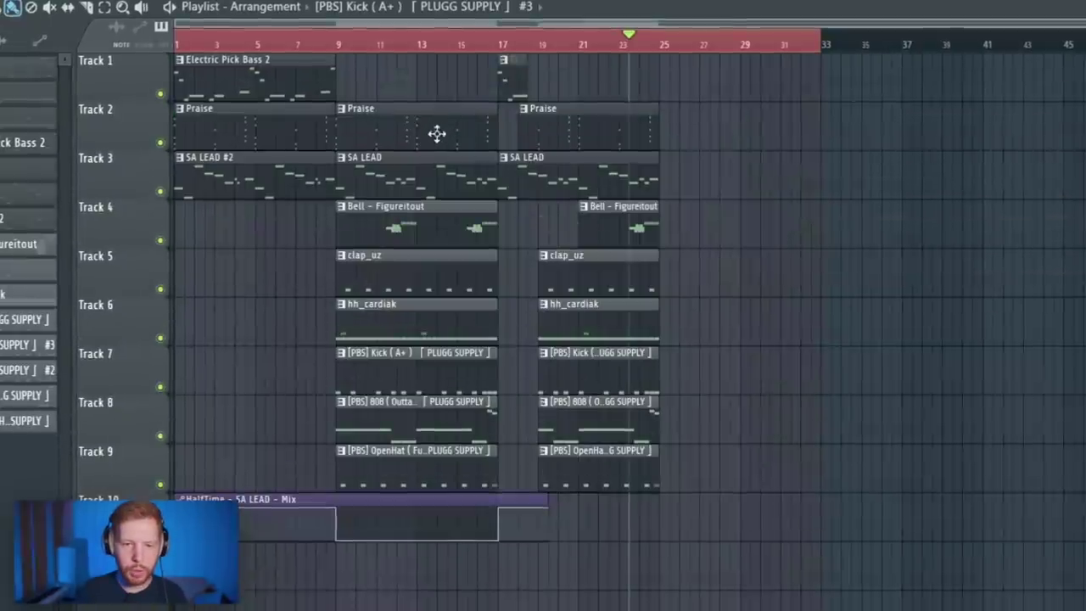
# Step: Copy the Praise clip from bar 9 to bar 25 without SA LEAD, and move the playhead to bar 25
pyautogui.moveTo(384, 182); pyautogui.dragTo(691, 188)
pyautogui.rightClick(691, 185)
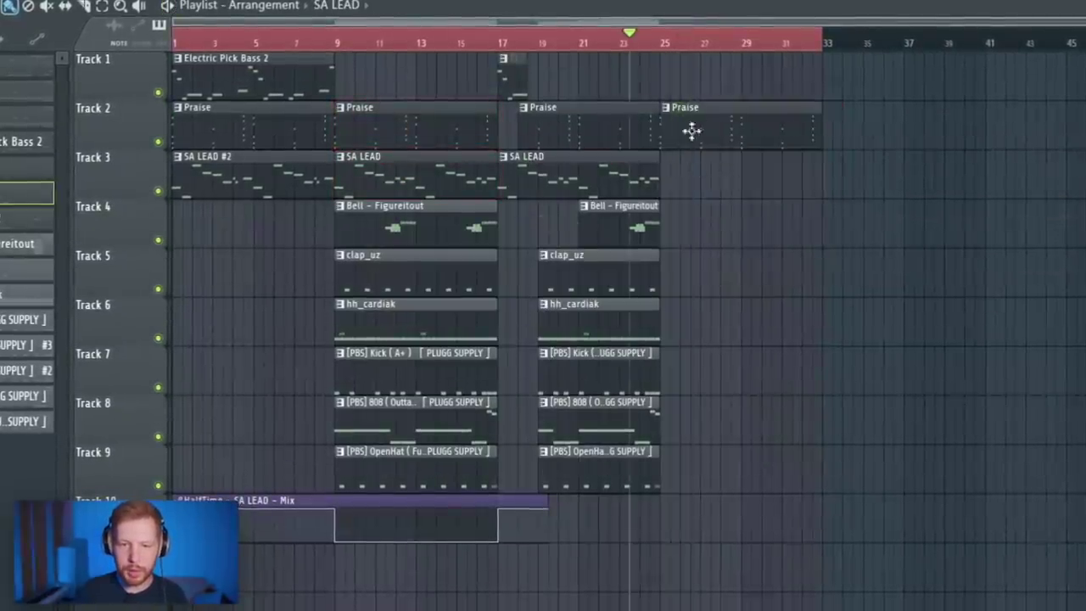
pyautogui.click(667, 47)
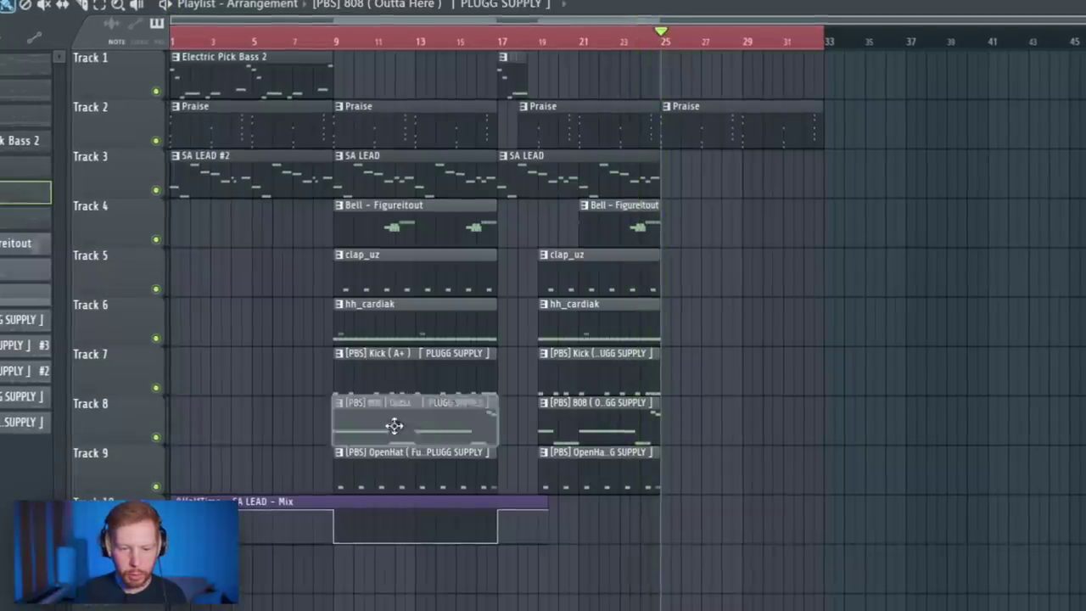
# Step: Copy the 808 clip from bar 9 to bar 25 and make the copy unique
pyautogui.moveTo(394, 425); pyautogui.dragTo(726, 448)
pyautogui.rightClick(675, 418)
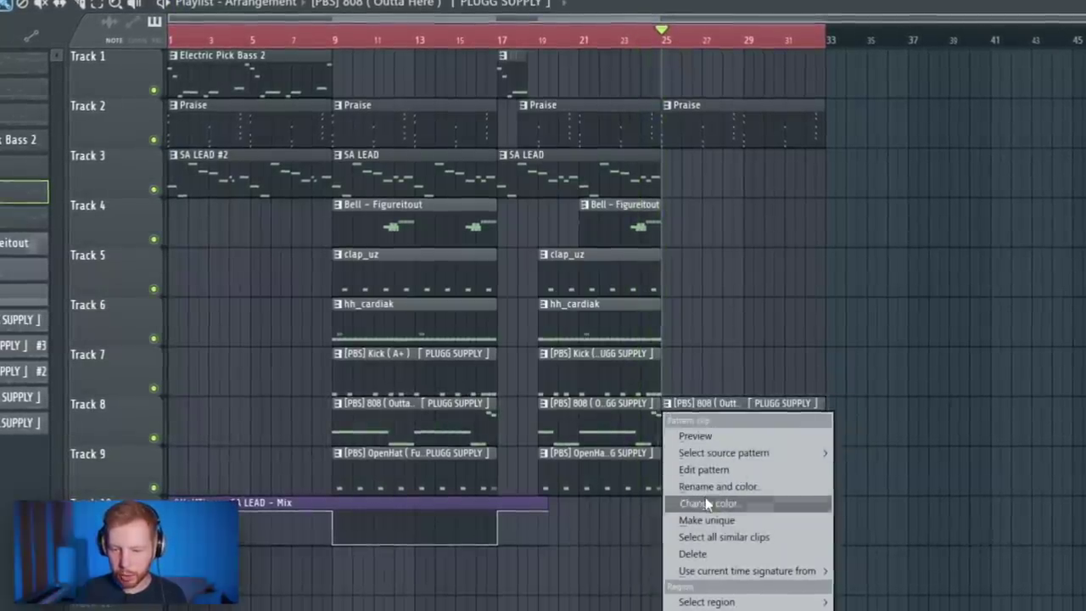
pyautogui.click(702, 521)
# Step: Copy the 808 notes from Pattern 2 into the unique 808 pattern and extend each one until the following note
pyautogui.press('F6')
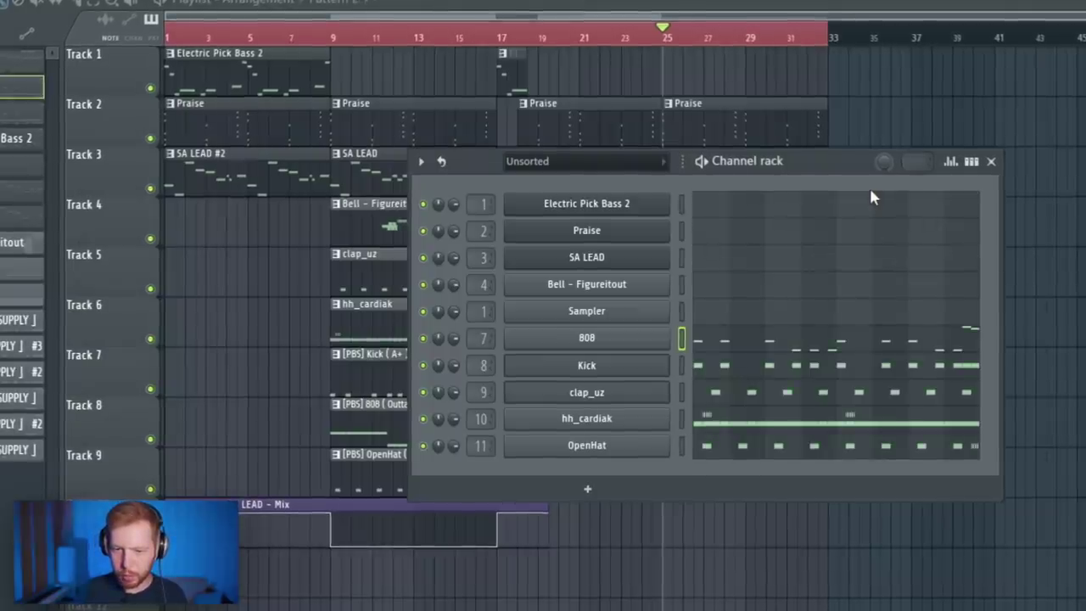
pyautogui.click(796, 344)
pyautogui.press('Escape')
pyautogui.press('Escape')
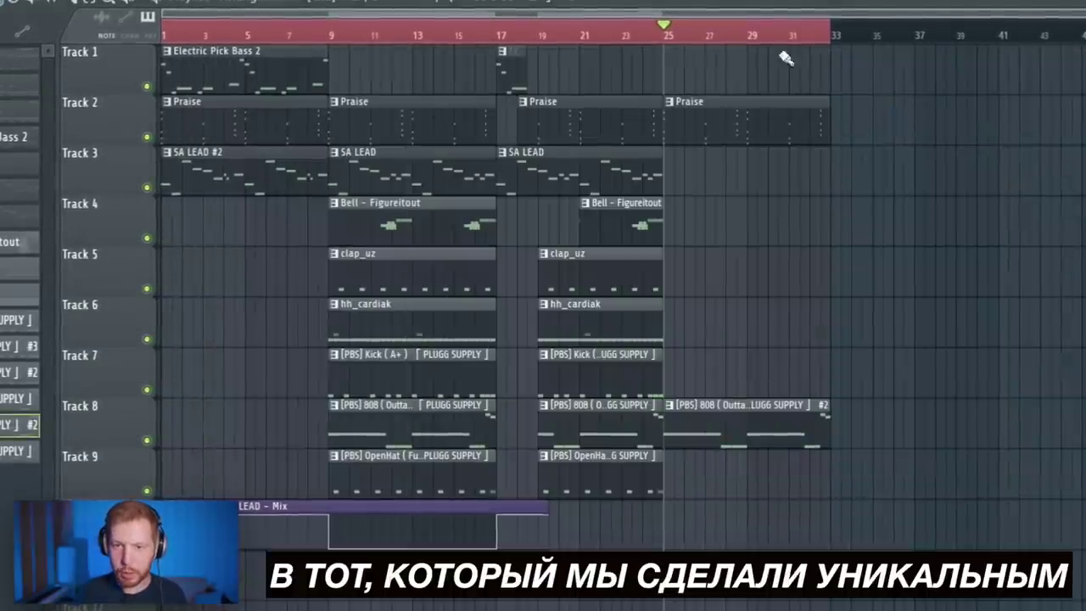
pyautogui.press('F6')
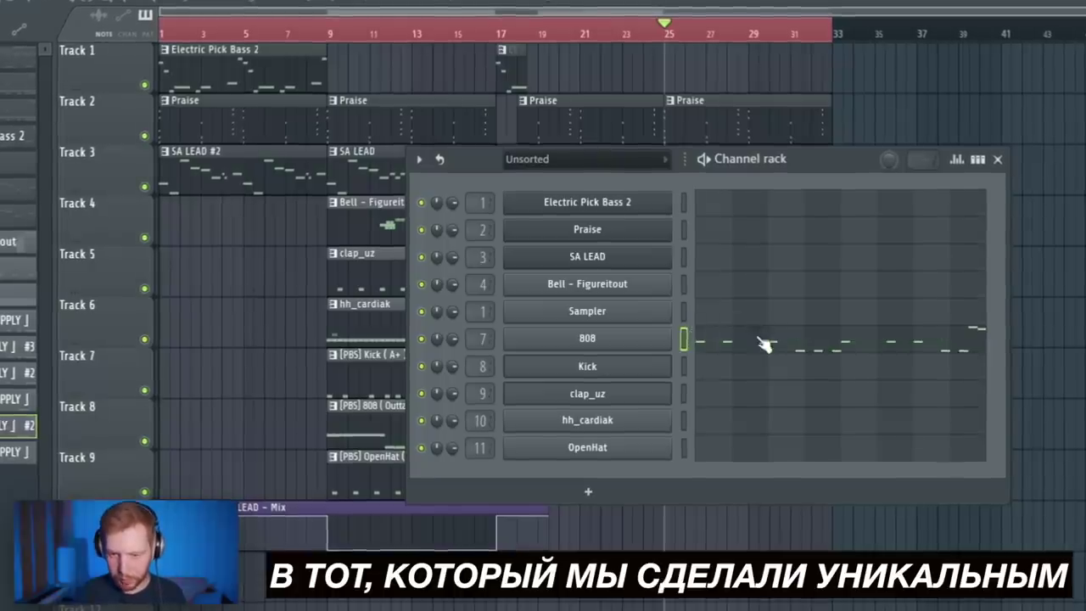
pyautogui.click(764, 344)
pyautogui.hotkey('ctrl', 'l')
pyautogui.press('Escape')
pyautogui.press('Escape')
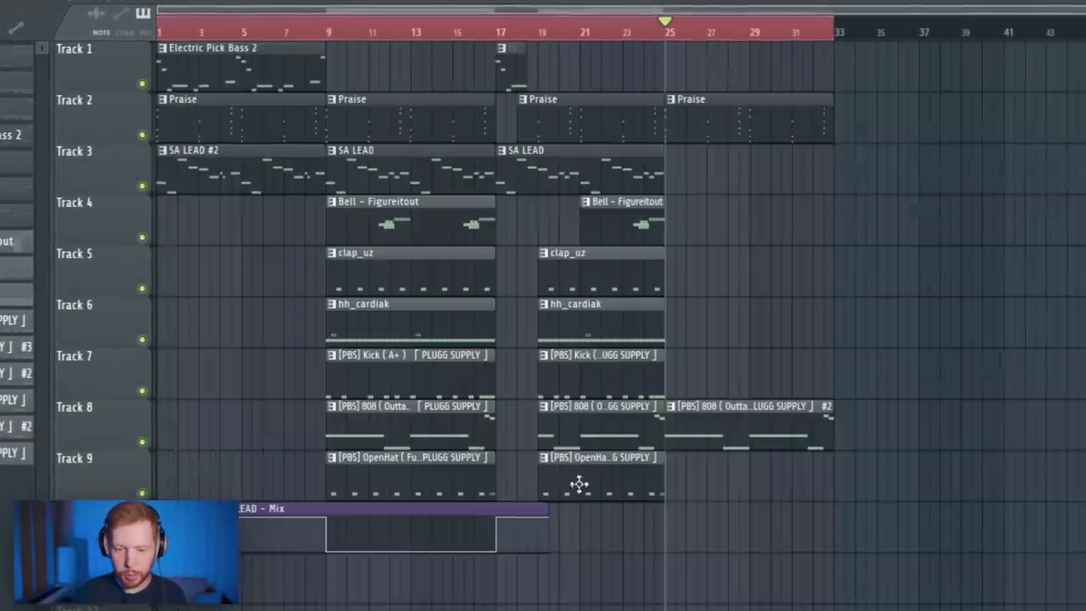
# Step: Copy the OpenHat, clap_uz and hh_cardiak clips to bar 25 at full eight-bar length and play the section
pyautogui.keyDown('shift'); pyautogui.moveTo(579, 484); pyautogui.dragTo(726, 481); pyautogui.keyUp('shift')
pyautogui.keyDown('shift'); pyautogui.moveTo(361, 341); pyautogui.dragTo(704, 342); pyautogui.keyUp('shift')
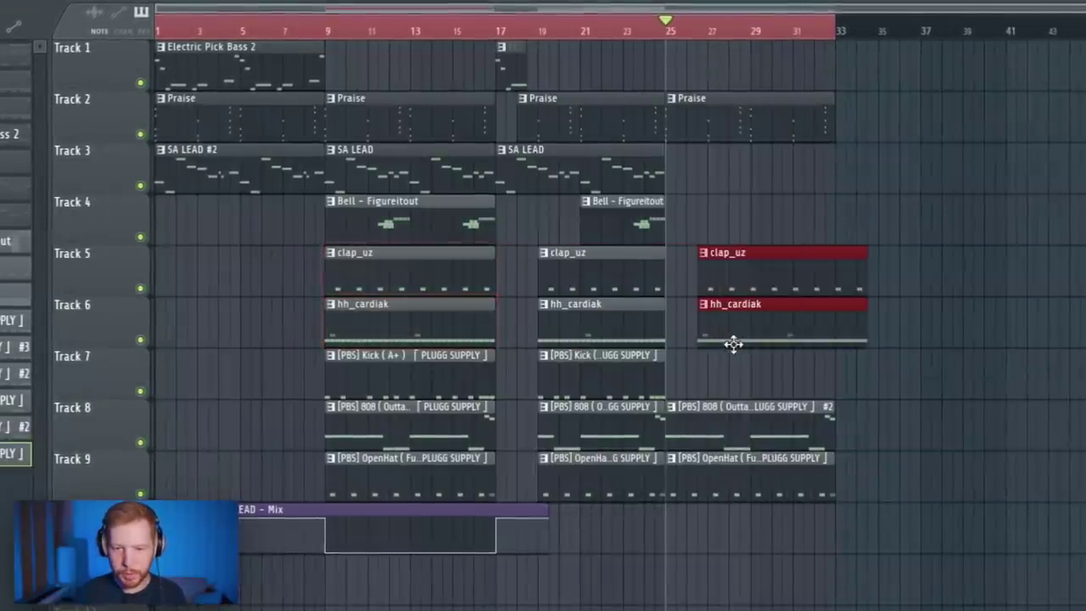
pyautogui.press('space')
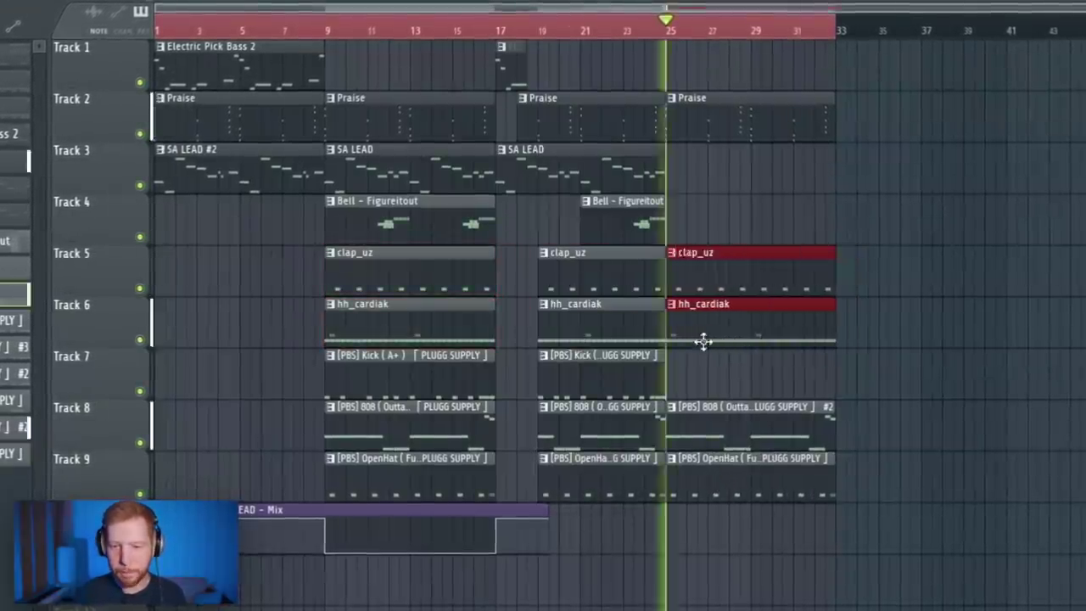
pyautogui.rightClick(952, 341)
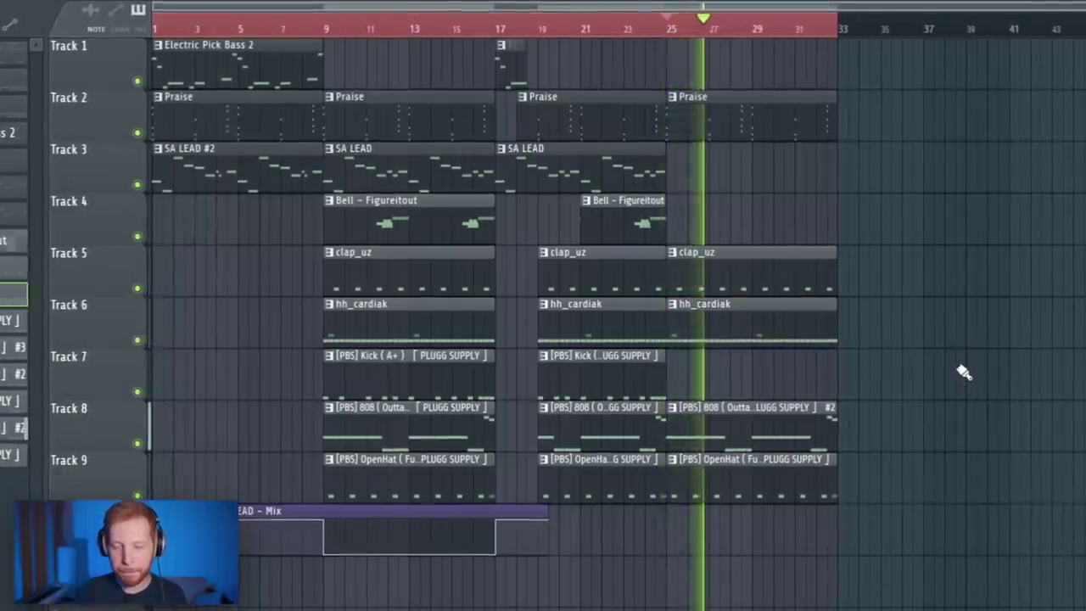
pyautogui.press('space')
# Step: Place a short Electric Pick Bass 2 clip at bar 33 and copy the Bell - Figureitout and Praise clips there
pyautogui.click(883, 72)
pyautogui.press('space')
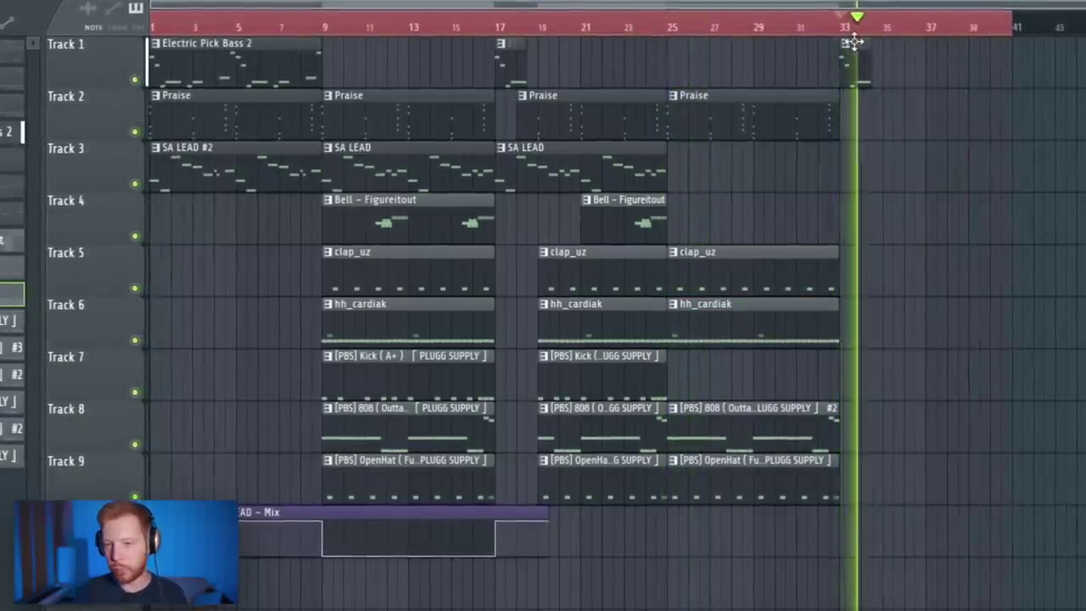
pyautogui.press('space')
pyautogui.keyDown('shift'); pyautogui.moveTo(422, 218); pyautogui.dragTo(878, 225); pyautogui.keyUp('shift')
pyautogui.keyDown('shift'); pyautogui.moveTo(720, 124); pyautogui.dragTo(908, 113); pyautogui.keyUp('shift')
pyautogui.press('space')
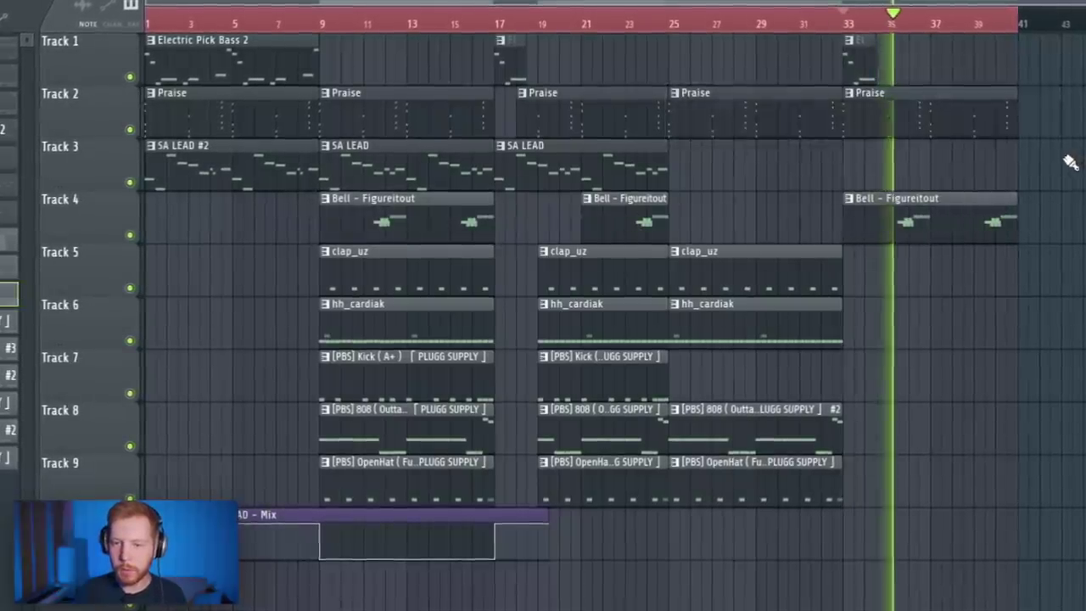
pyautogui.press('space')
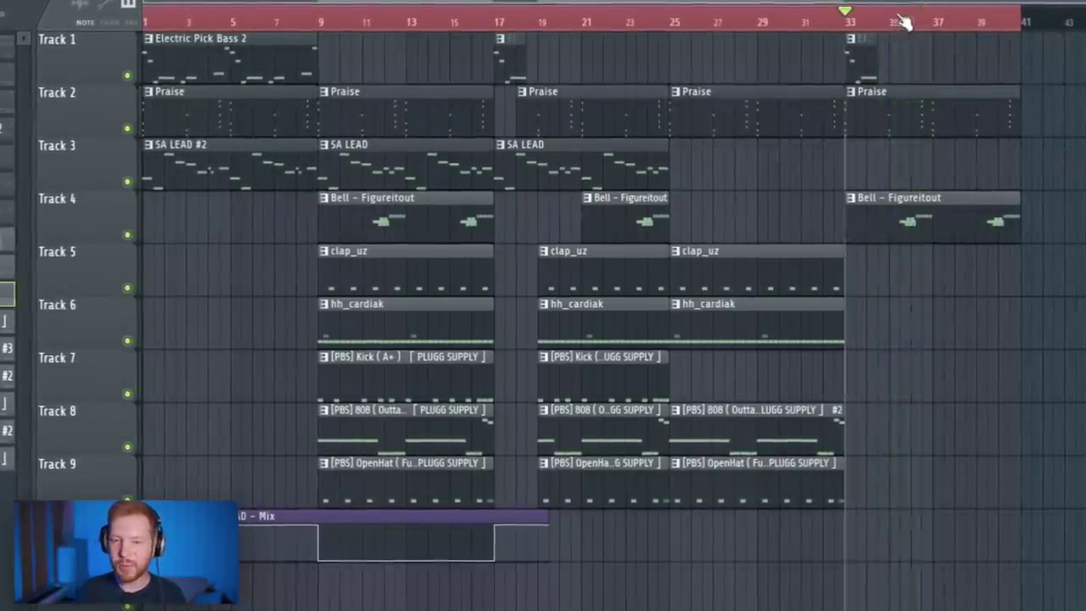
# Step: In the Bell - Figureitout EQ, turn band 7 into a low pass at about 14 kHz and lower band 5
pyautogui.hotkey('ctrl', 'a')
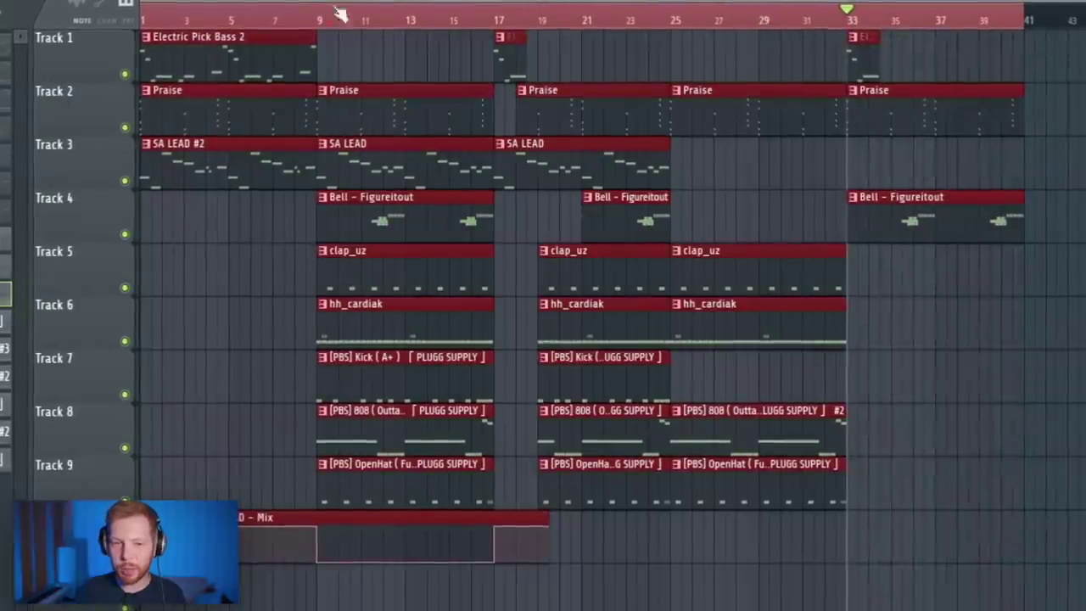
pyautogui.keyDown('ctrl'); pyautogui.moveTo(1023, 19); pyautogui.dragTo(781, 68); pyautogui.keyUp('ctrl')
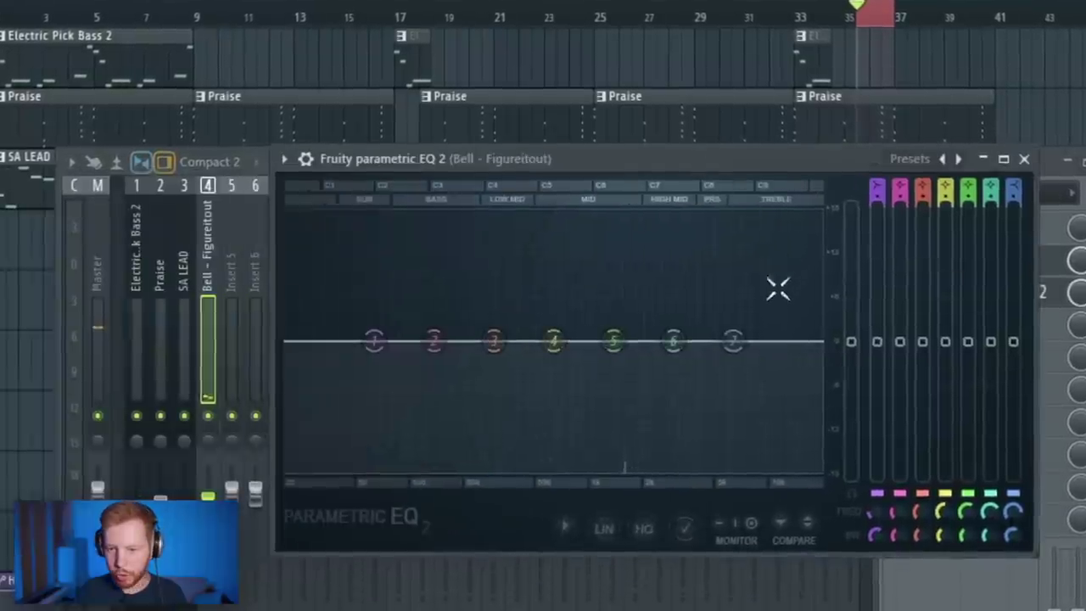
pyautogui.rightClick(733, 341)
pyautogui.moveTo(766, 398)
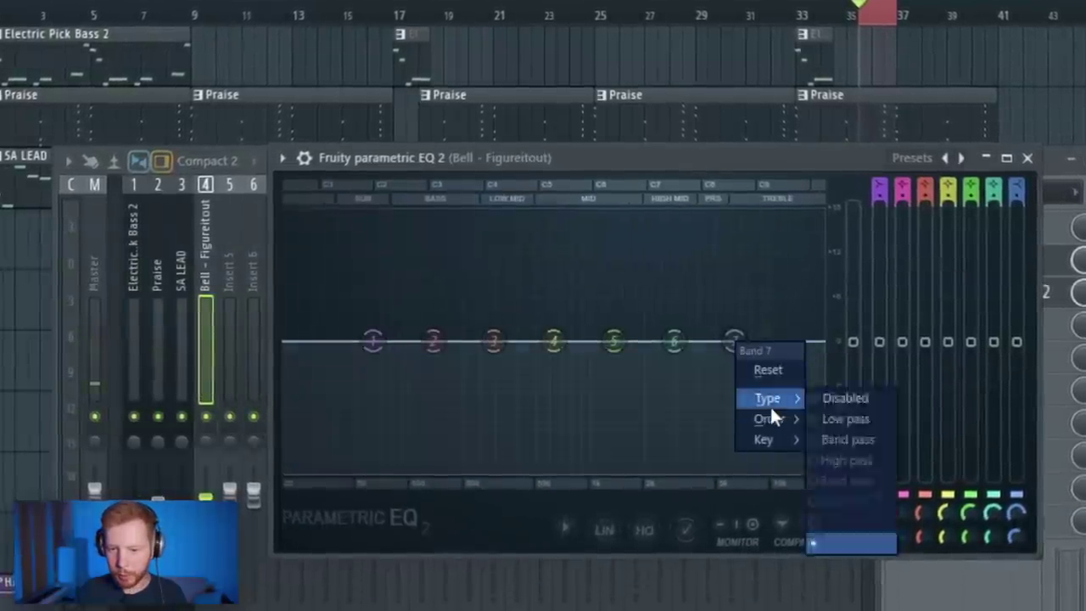
pyautogui.click(857, 420)
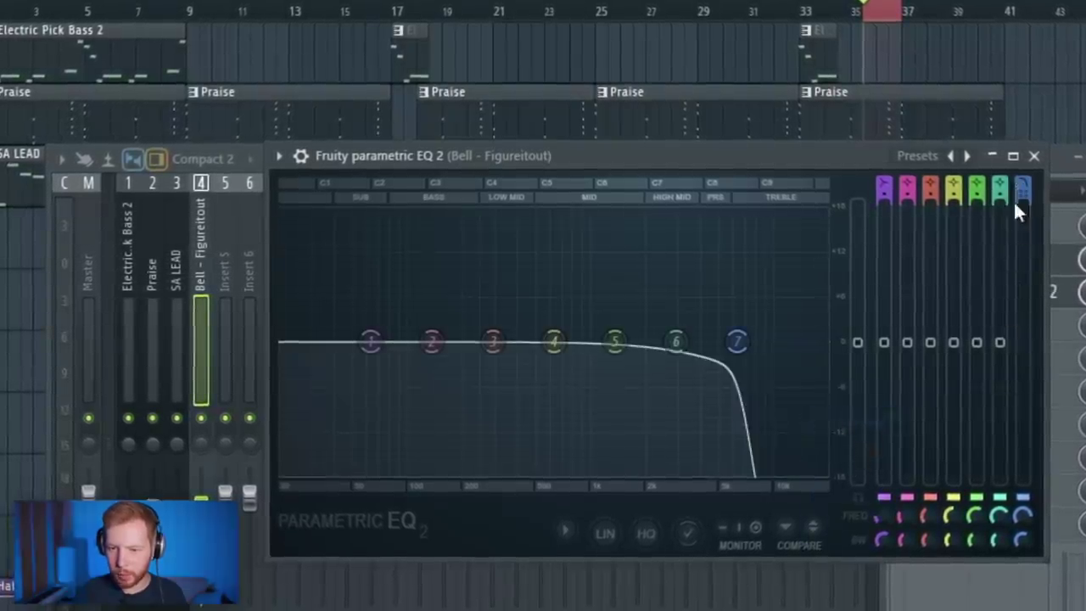
pyautogui.scroll(5, 1032, 512)
pyautogui.press('space')
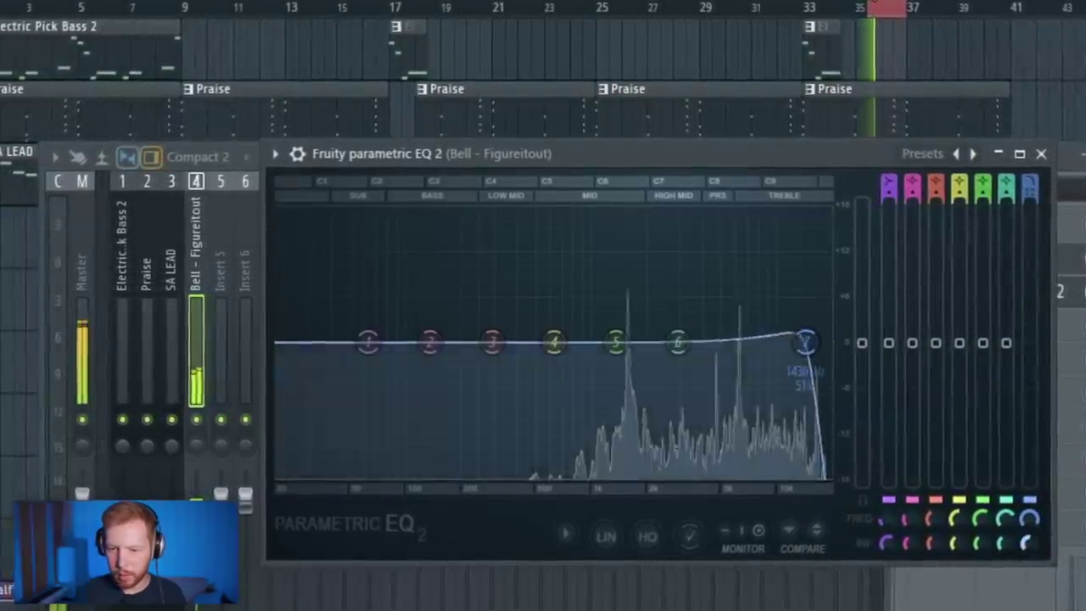
pyautogui.scroll(-4, 1032, 521)
pyautogui.moveTo(617, 343); pyautogui.dragTo(590, 376)
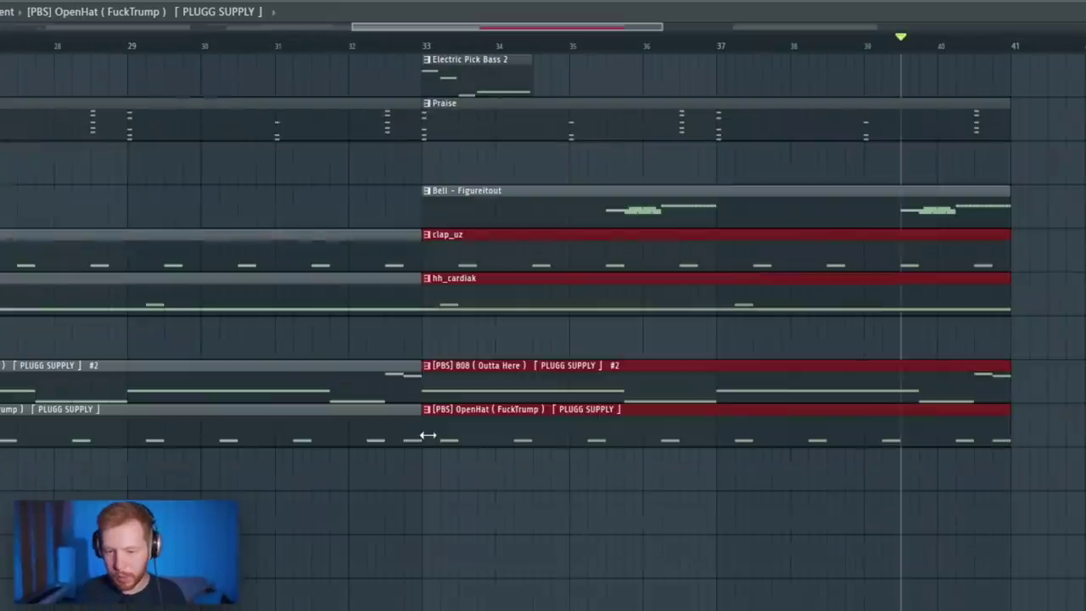
# Step: Trim the last section's clap_uz, hh_cardiak and OpenHat starts to mid-bar 34, and add Kick and 808 clips starting at bar 35
pyautogui.moveTo(424, 438); pyautogui.dragTo(537, 444)
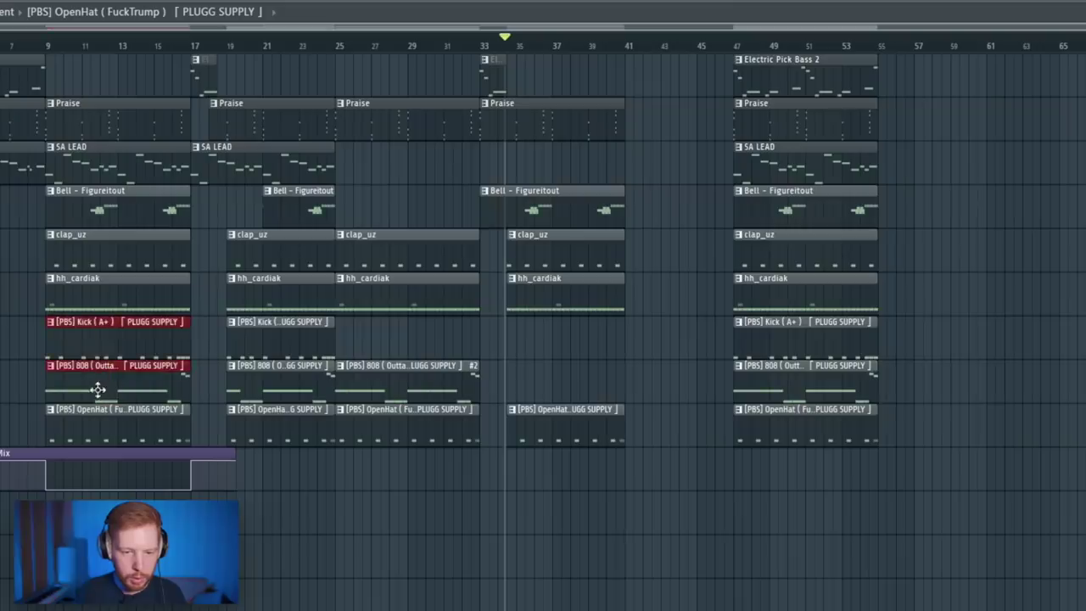
pyautogui.moveTo(97, 383); pyautogui.dragTo(516, 383)
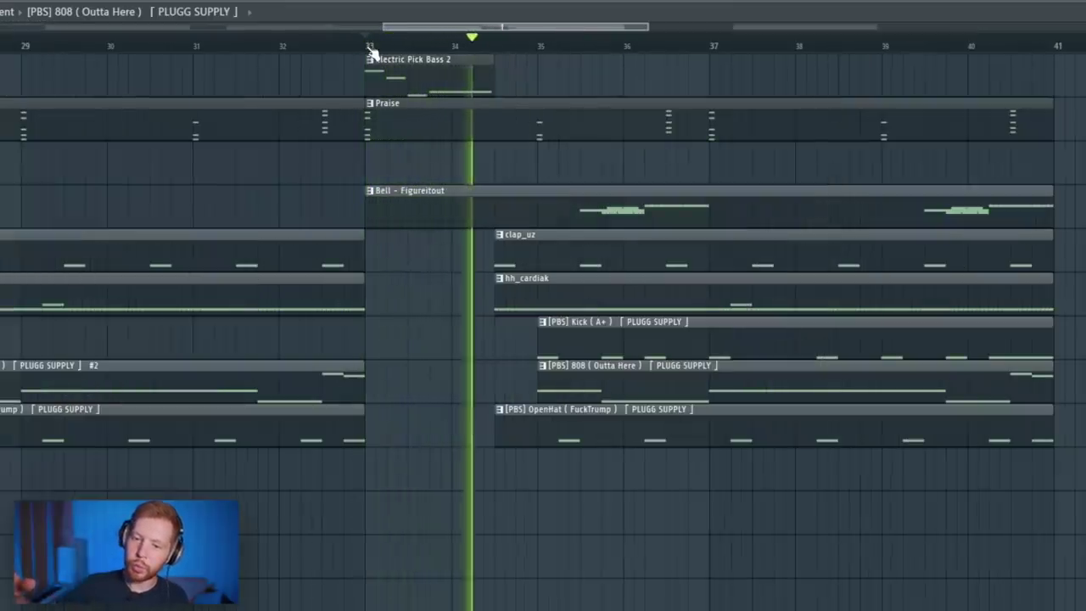
pyautogui.scroll(-3, 376, 85)
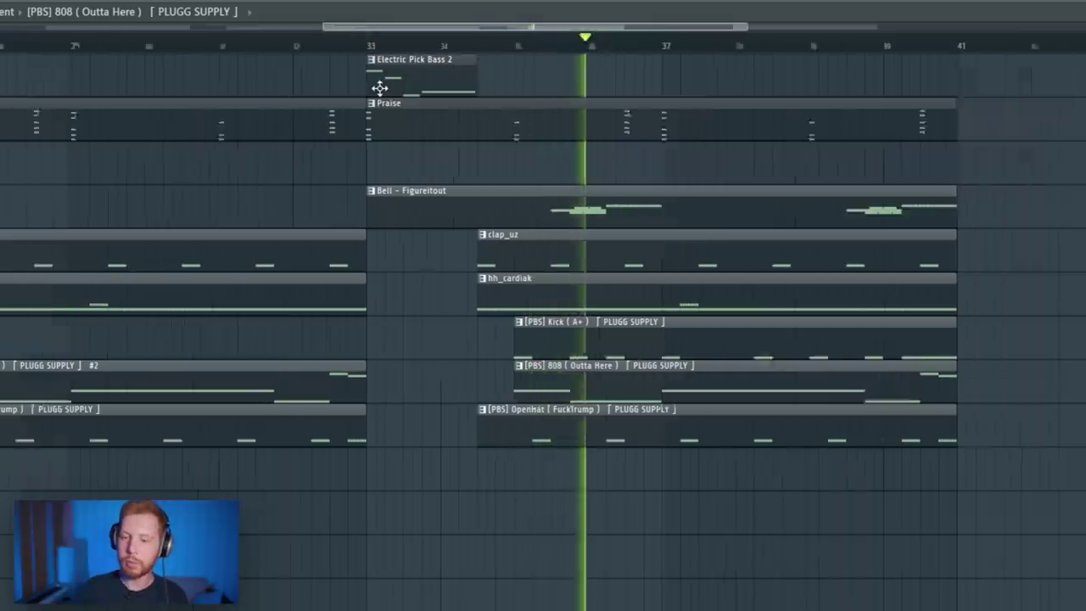
pyautogui.scroll(-3, 374, 136)
pyautogui.press('space')
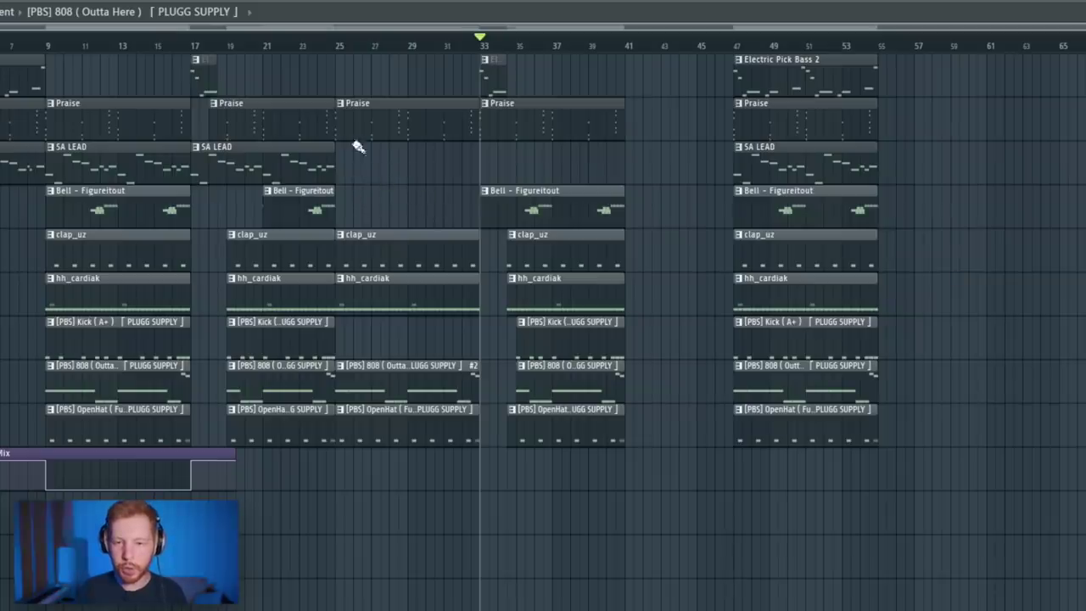
# Step: Make the Praise clip at bar 25 a unique pattern, and add octave notes on D6 and D7 within bar 4 of the Praise notes
pyautogui.rightClick(343, 113)
pyautogui.click(392, 207)
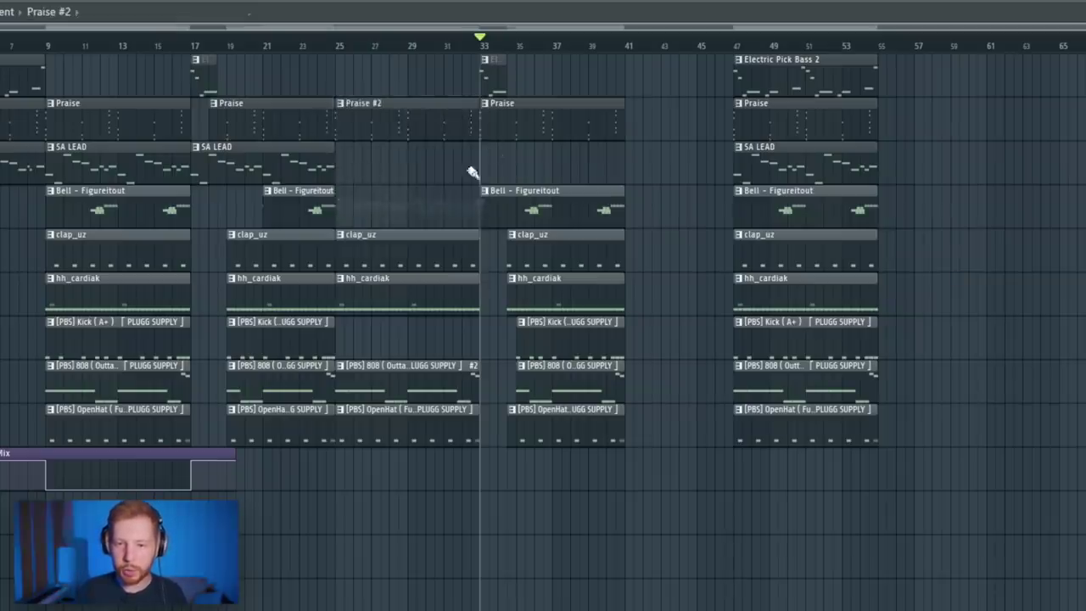
pyautogui.doubleClick(535, 128)
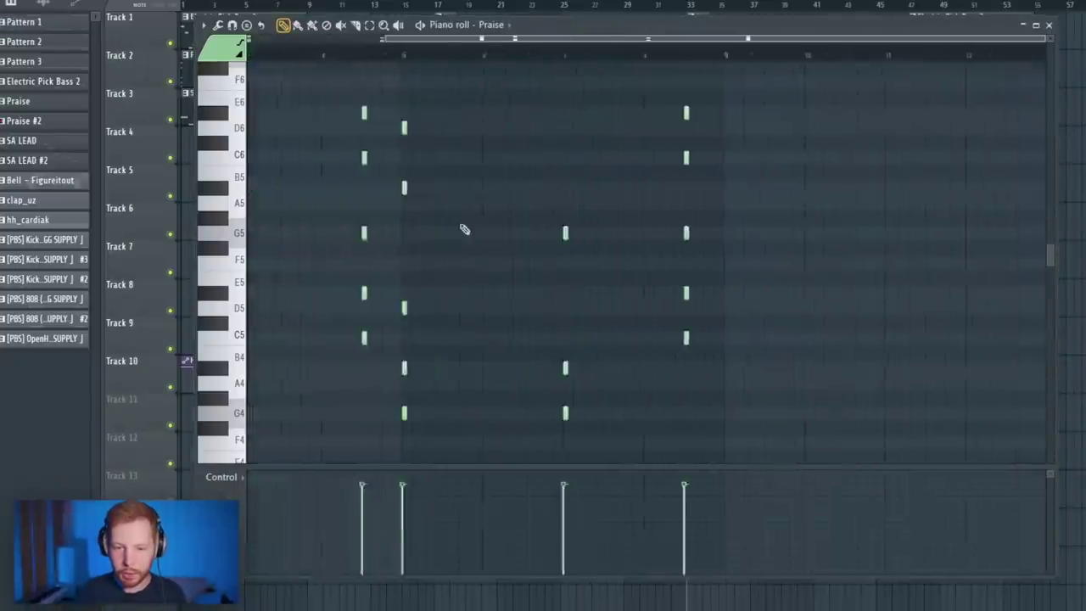
pyautogui.scroll(3, 459, 195)
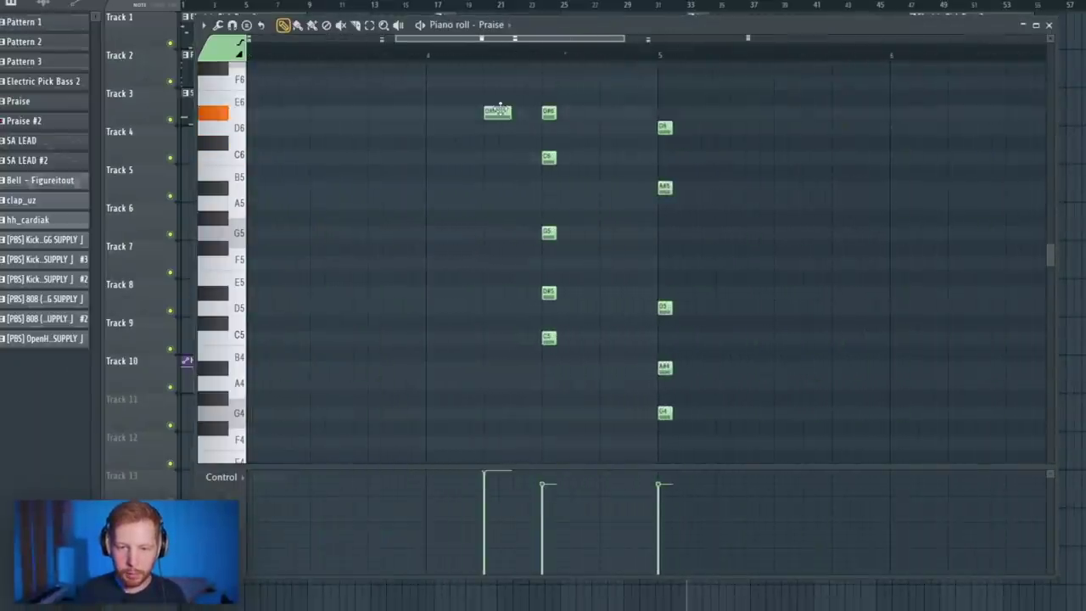
pyautogui.scroll(3, 501, 115)
pyautogui.moveTo(498, 246); pyautogui.dragTo(493, 170)
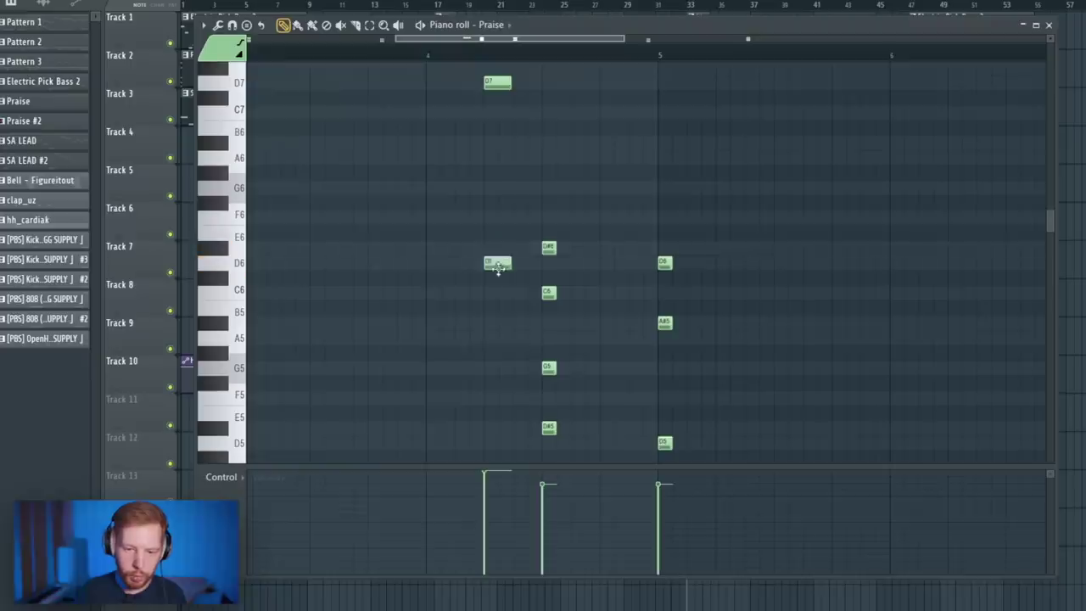
# Step: Shorten the added D6 and D7 notes, lower their velocity and repeat the pair late in bar 4, playing the result
pyautogui.press('space')
pyautogui.press('space')
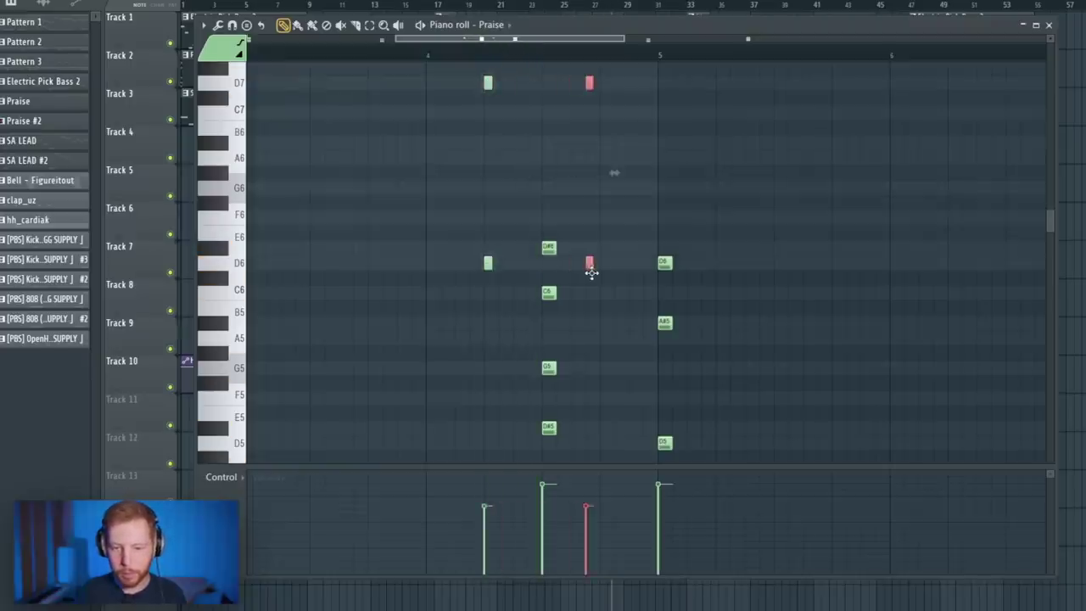
pyautogui.moveTo(435, 64); pyautogui.dragTo(502, 132)
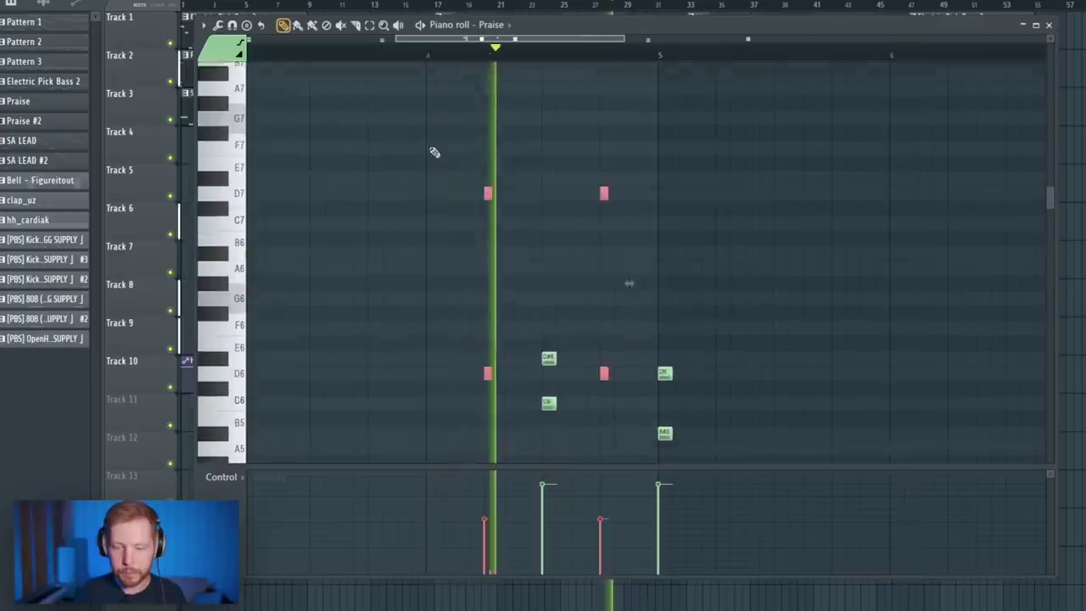
pyautogui.scroll(-1, 442, 152)
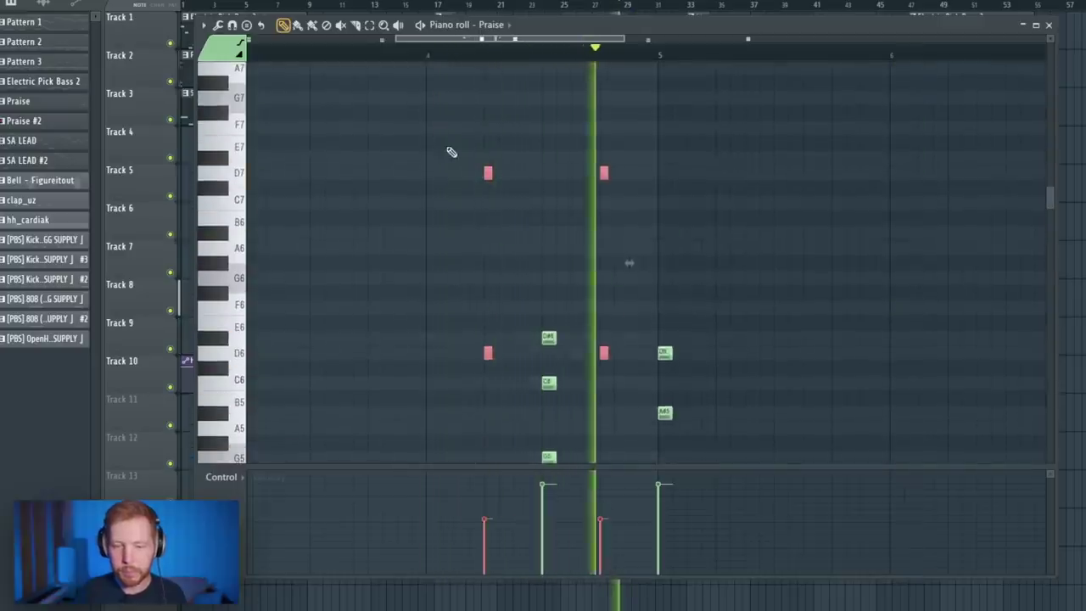
pyautogui.keyDown('ctrl'); pyautogui.rightClick(499, 149); pyautogui.keyUp('ctrl')
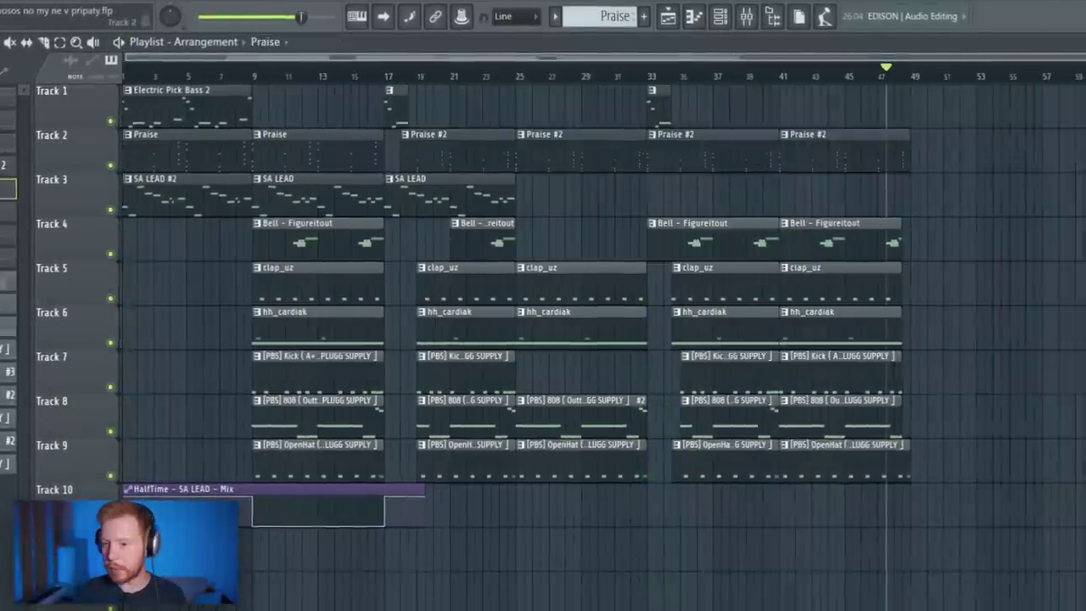
# Step: Extend the arrangement by copying the opening 16 bars of clips to bar 49 and the bar 17 to 25 section to bar 65
pyautogui.moveTo(147, 105); pyautogui.dragTo(326, 514)
pyautogui.moveTo(343, 103); pyautogui.dragTo(881, 430)
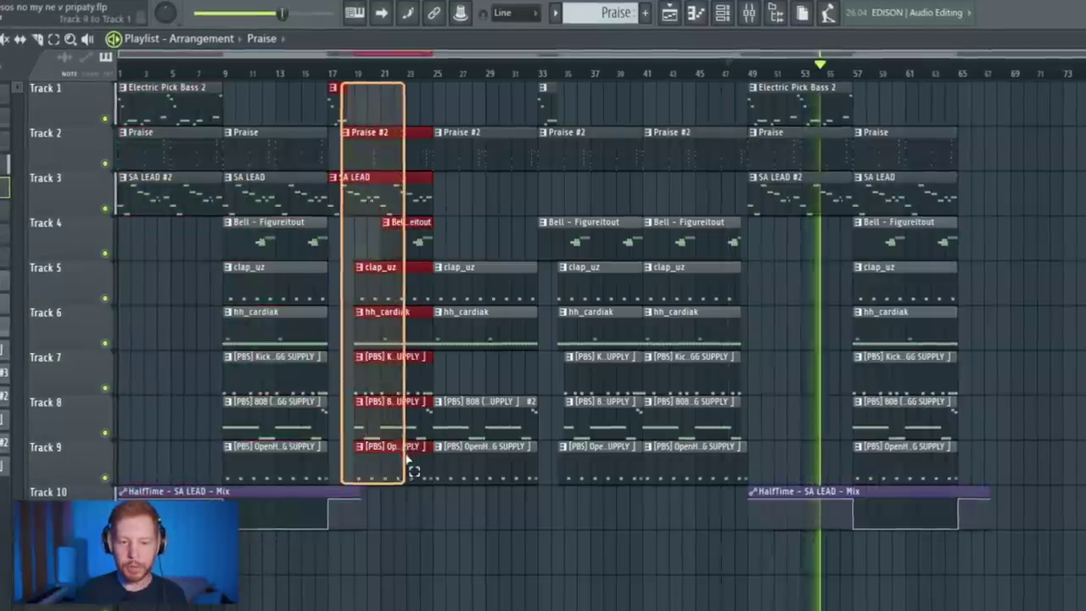
pyautogui.scroll(3, 1048, 435)
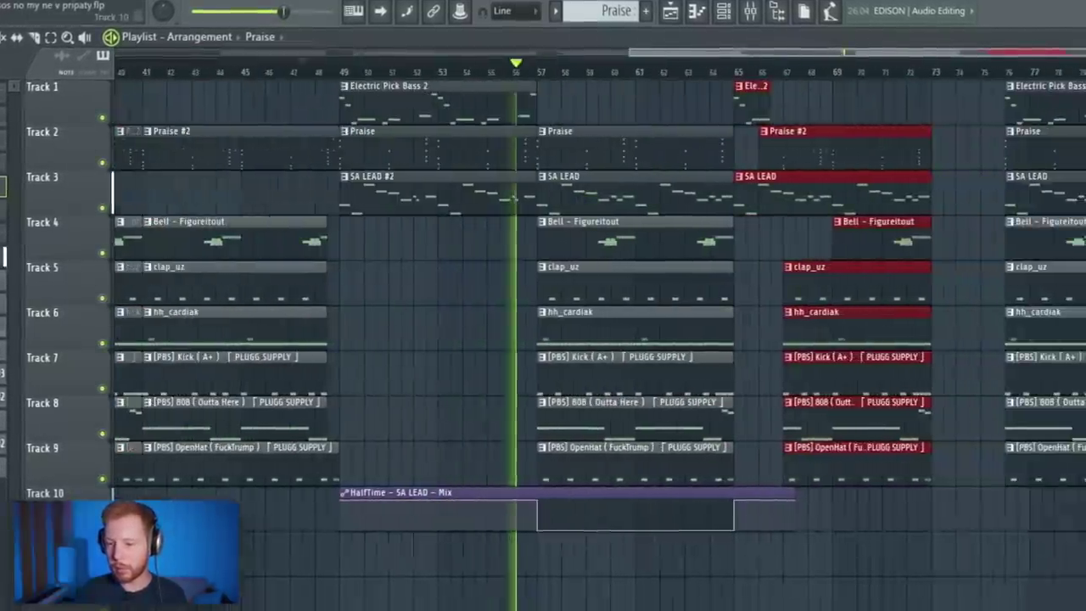
pyautogui.click(1019, 90)
pyautogui.hotkey('ctrl', 'z')
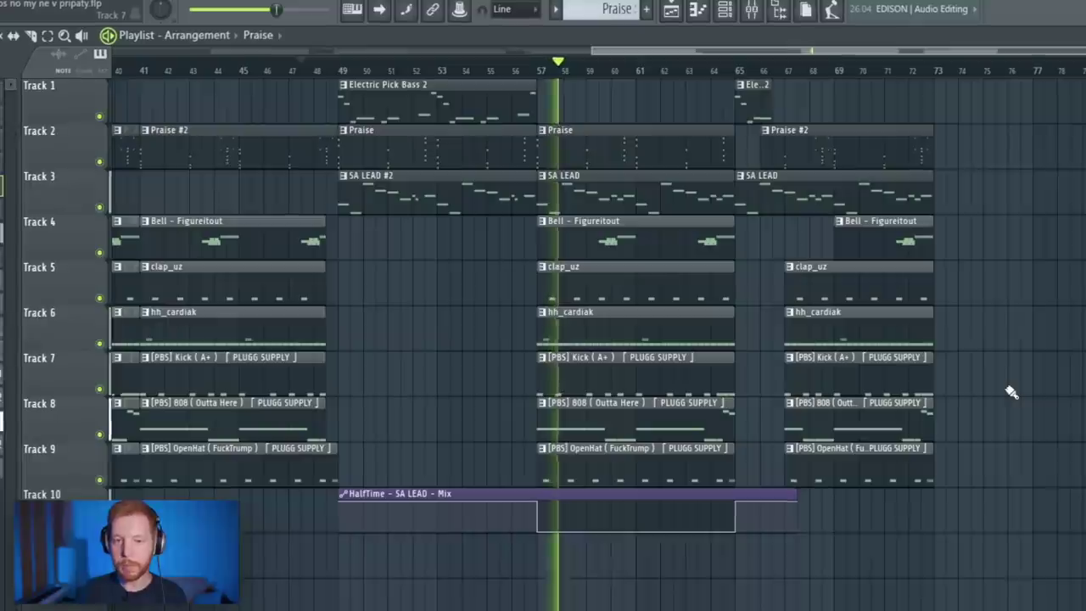
pyautogui.scroll(-3, 1052, 575)
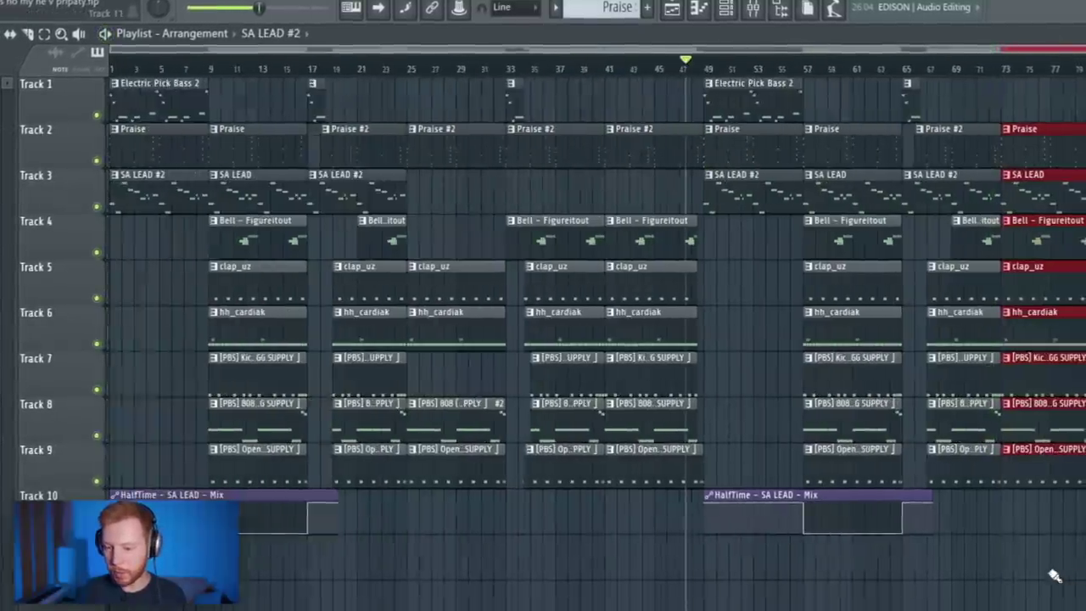
pyautogui.moveTo(836, 497); pyautogui.dragTo(999, 507)
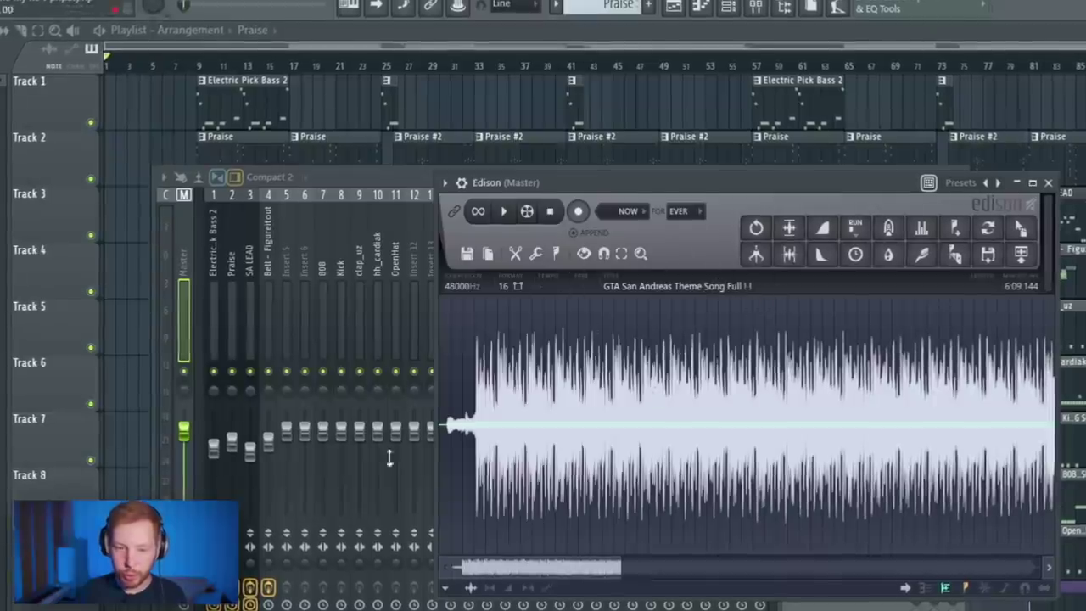
# Step: Place an excerpt of the GTA San Andreas Theme Song from Edison on Track 4, ending at bar 9, and open its sample settings
pyautogui.scroll(2, 456, 515)
pyautogui.moveTo(456, 589); pyautogui.dragTo(453, 584)
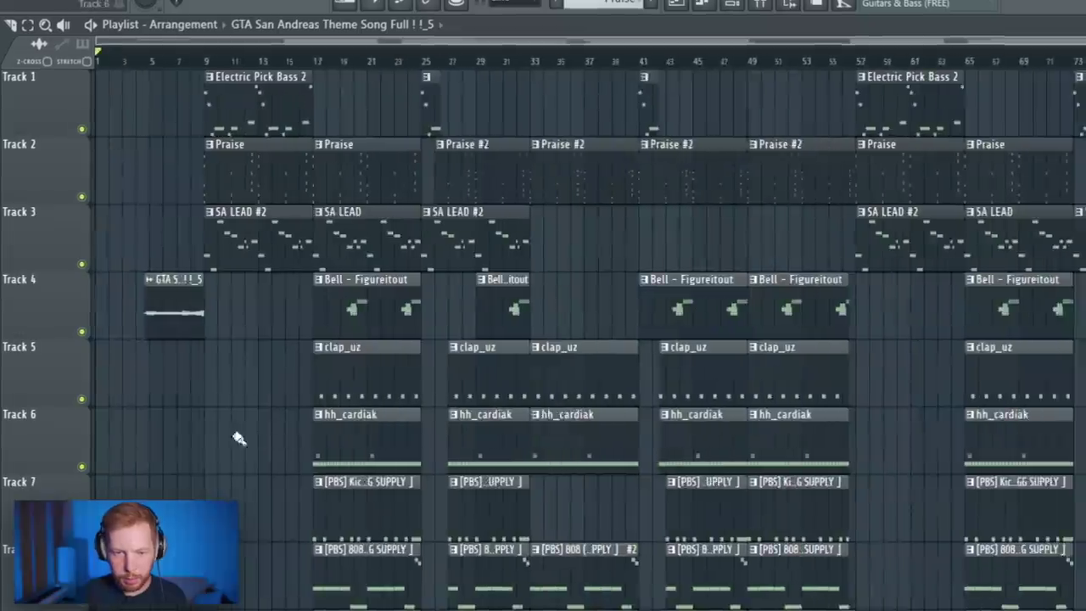
pyautogui.scroll(3, 477, 303)
pyautogui.doubleClick(481, 303)
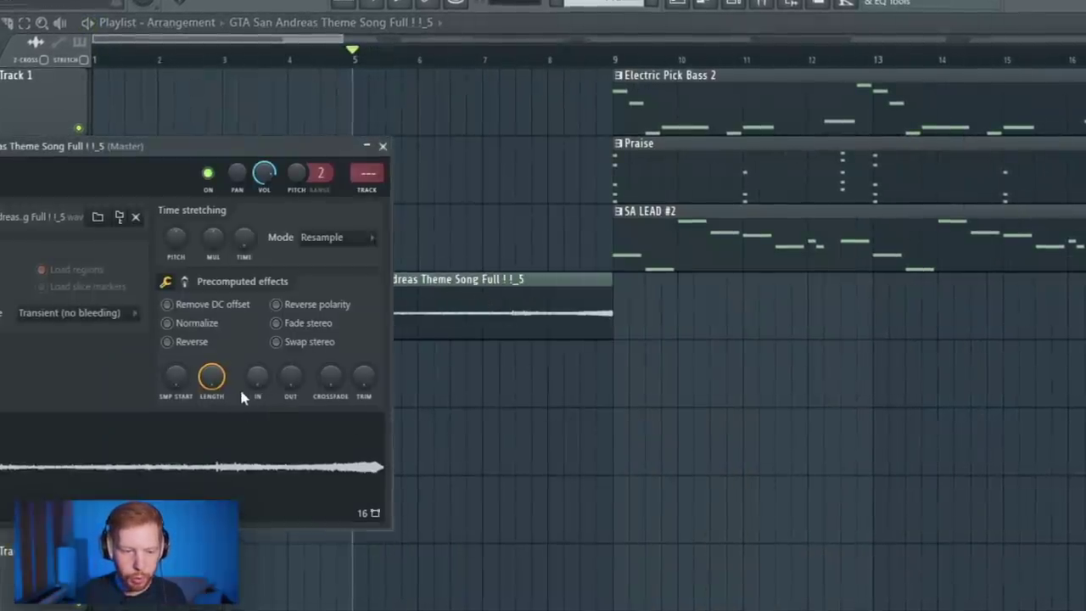
pyautogui.click(501, 57)
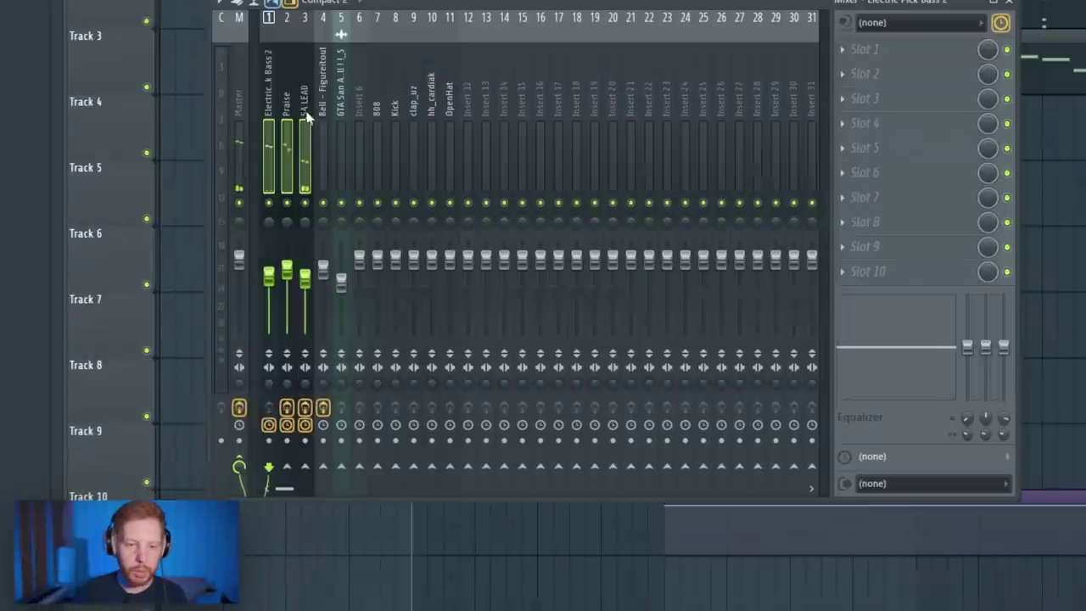
# Step: Route Electric Pick Bass 2, Praise, SA LEAD and Bell - Figureitout to Insert 6 and load the J37 preset Mastering Fat Tight And Open (Stereo)
pyautogui.rightClick(343, 470)
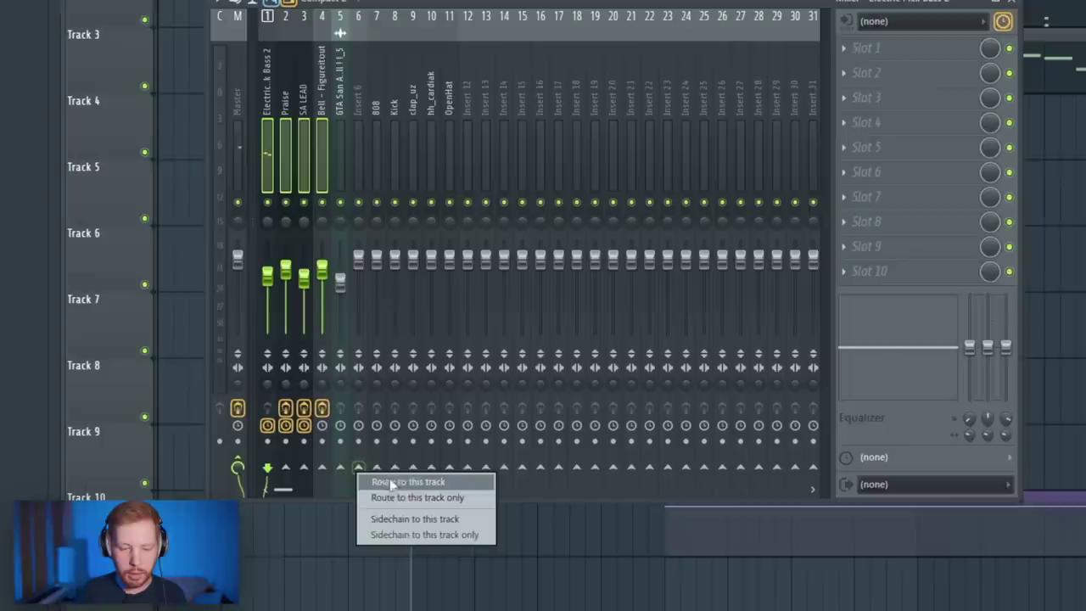
pyautogui.click(399, 484)
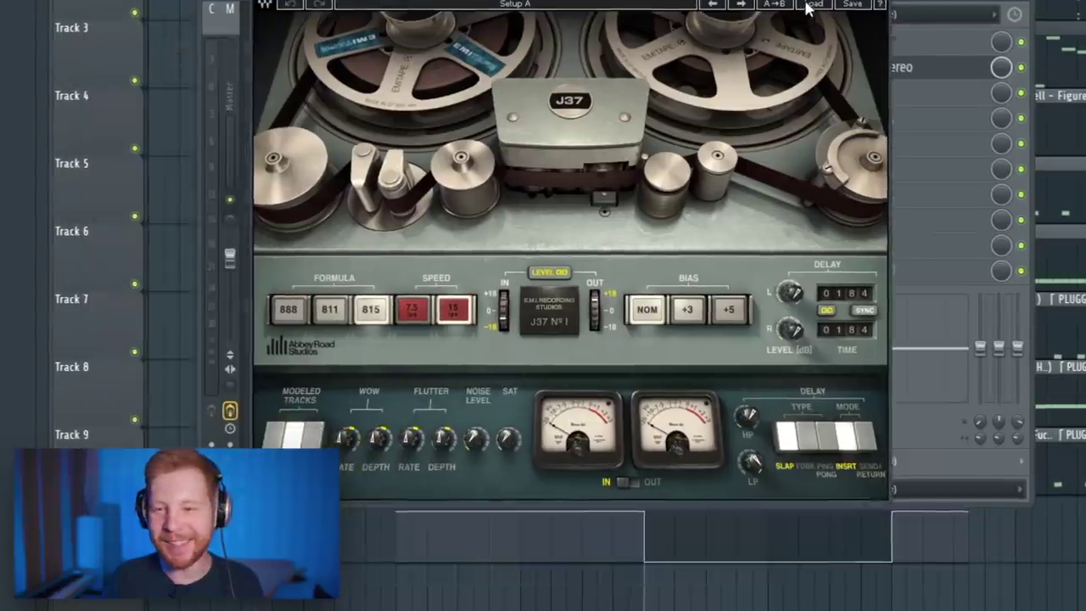
pyautogui.click(808, 5)
pyautogui.click(957, 359)
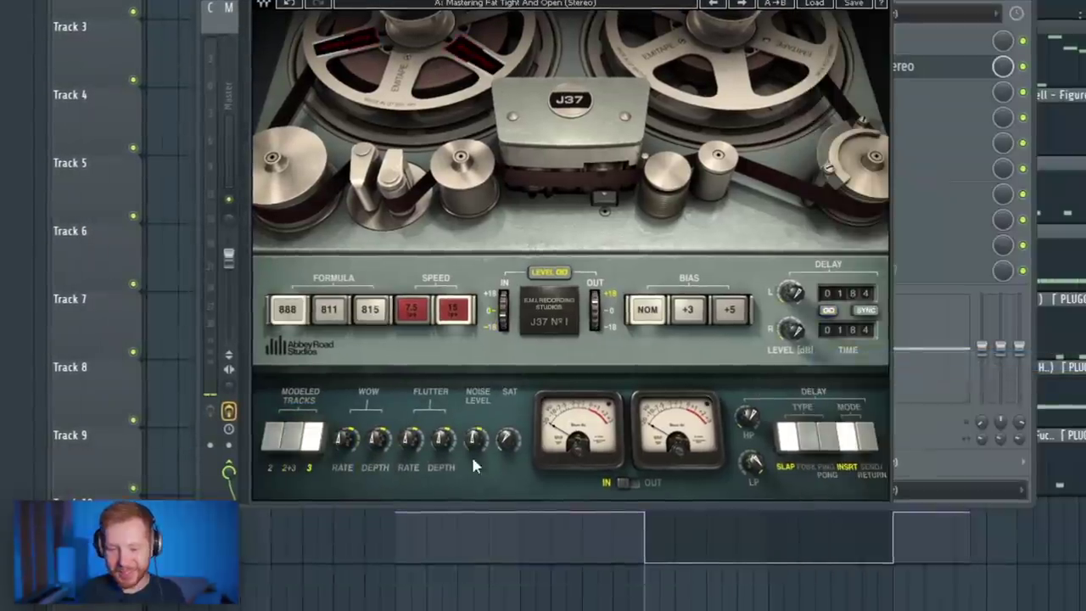
pyautogui.click(944, 80)
# Step: Route clap_uz, hh_cardiak and OpenHat to Insert 13 and add Ozone 8 Imager to clap_uz with widths of 12.7 on band 2 and 15.2 on band 3
pyautogui.moveTo(409, 111); pyautogui.dragTo(448, 115)
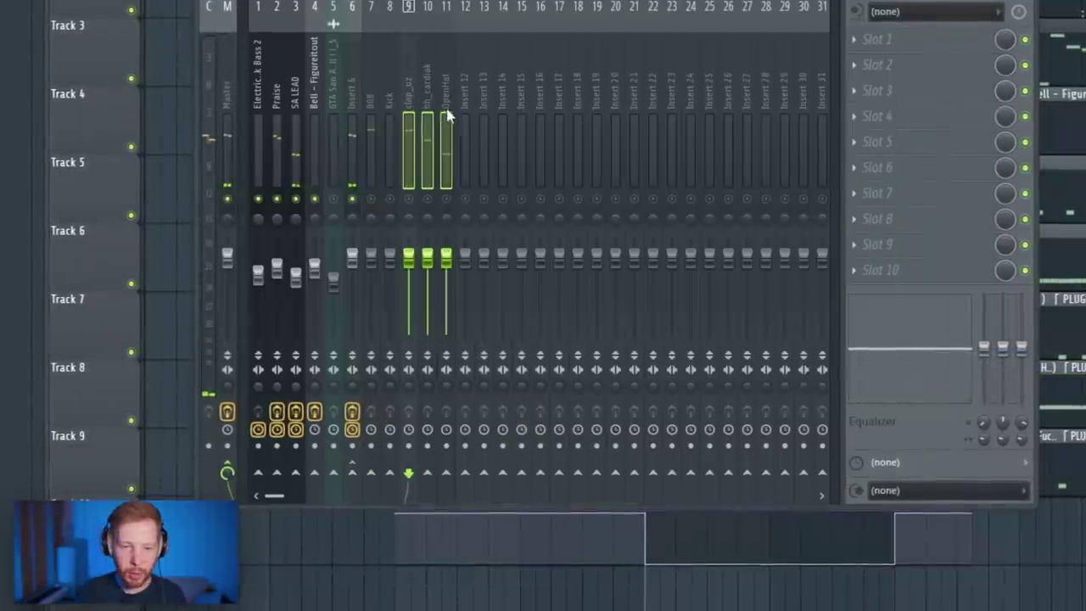
pyautogui.rightClick(486, 476)
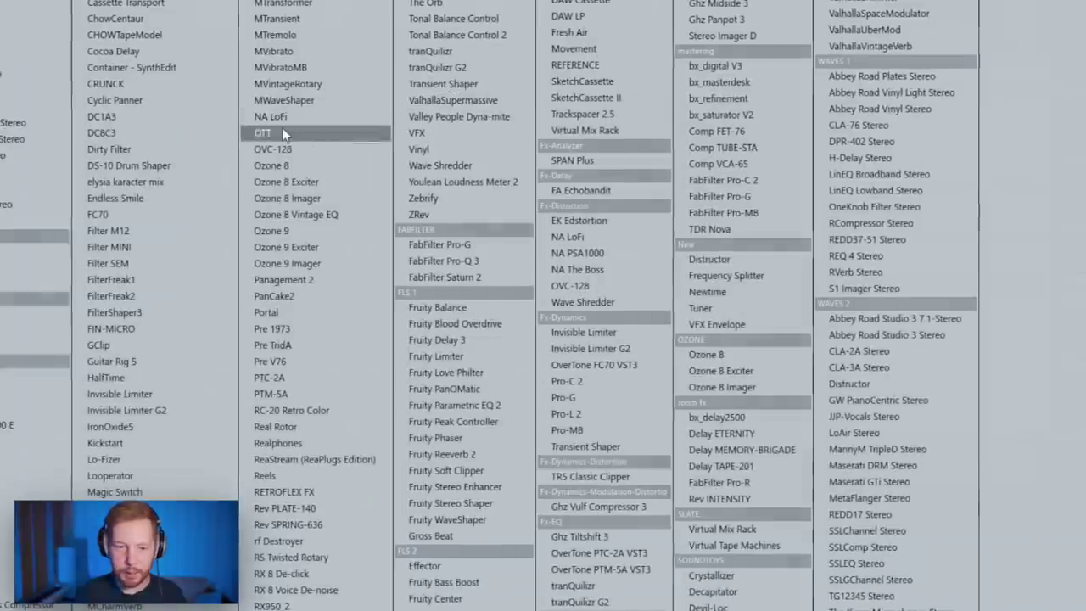
pyautogui.click(330, 200)
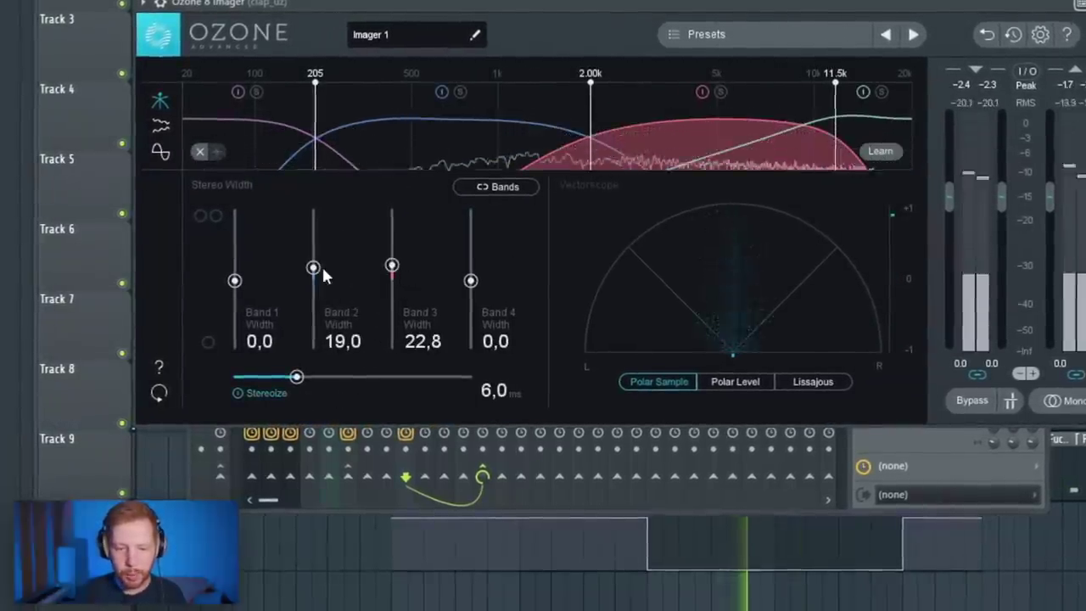
pyautogui.moveTo(316, 267); pyautogui.dragTo(316, 272)
pyautogui.moveTo(392, 264); pyautogui.dragTo(394, 277)
pyautogui.press('Escape')
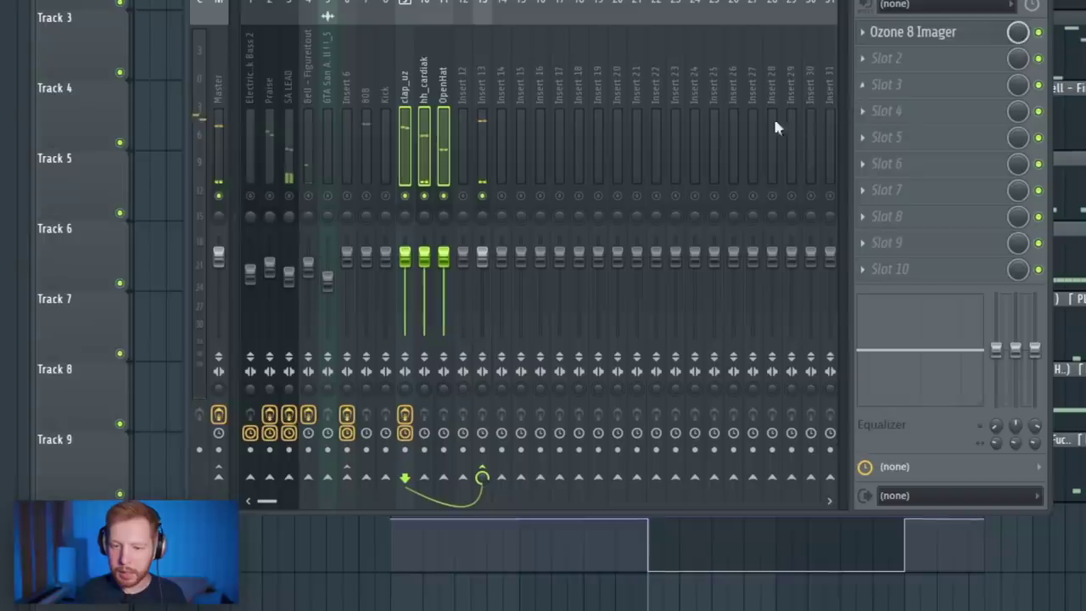
# Step: Copy the Ozone 8 Imager from clap_uz to the 808 mixer track and adjust the stereo width of bands 2 and 3
pyautogui.rightClick(875, 38)
pyautogui.moveTo(874, 34); pyautogui.dragTo(404, 217)
pyautogui.moveTo(370, 89); pyautogui.dragTo(367, 87)
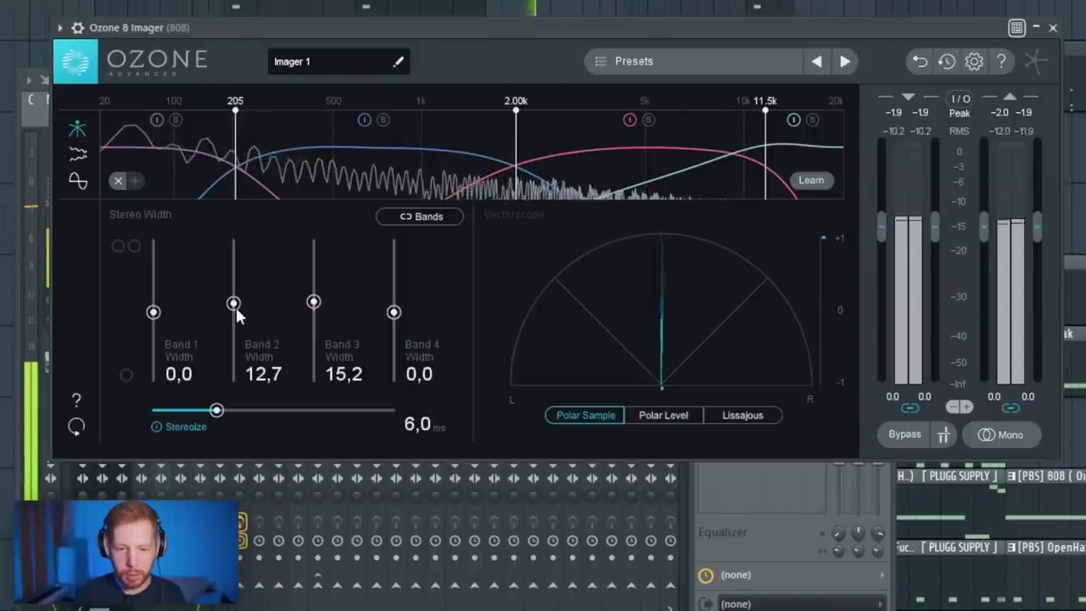
pyautogui.doubleClick(314, 304)
pyautogui.moveTo(238, 306); pyautogui.dragTo(244, 282)
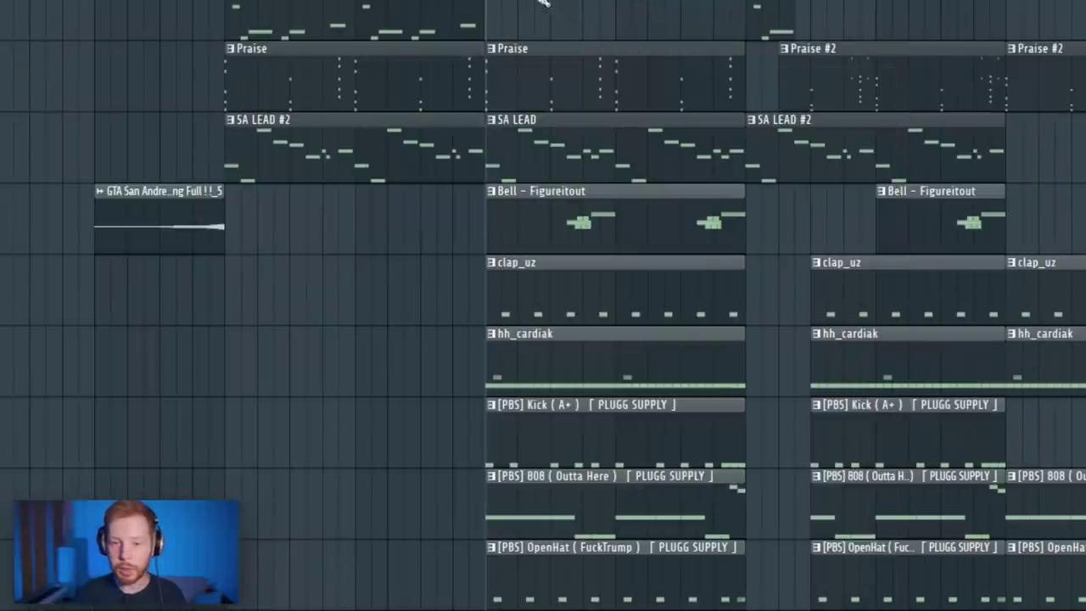
# Step: Play the beat, close Ozone 9 on the master, and lower band 1 further in the Praise track's Fruity parametric EQ 2
pyautogui.press('space')
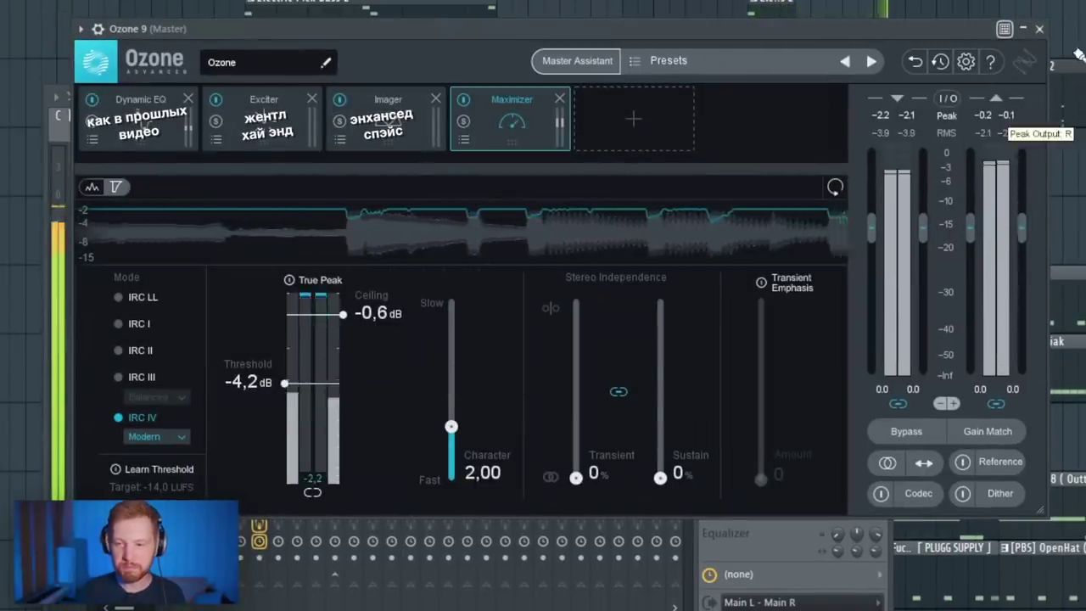
pyautogui.click(1039, 29)
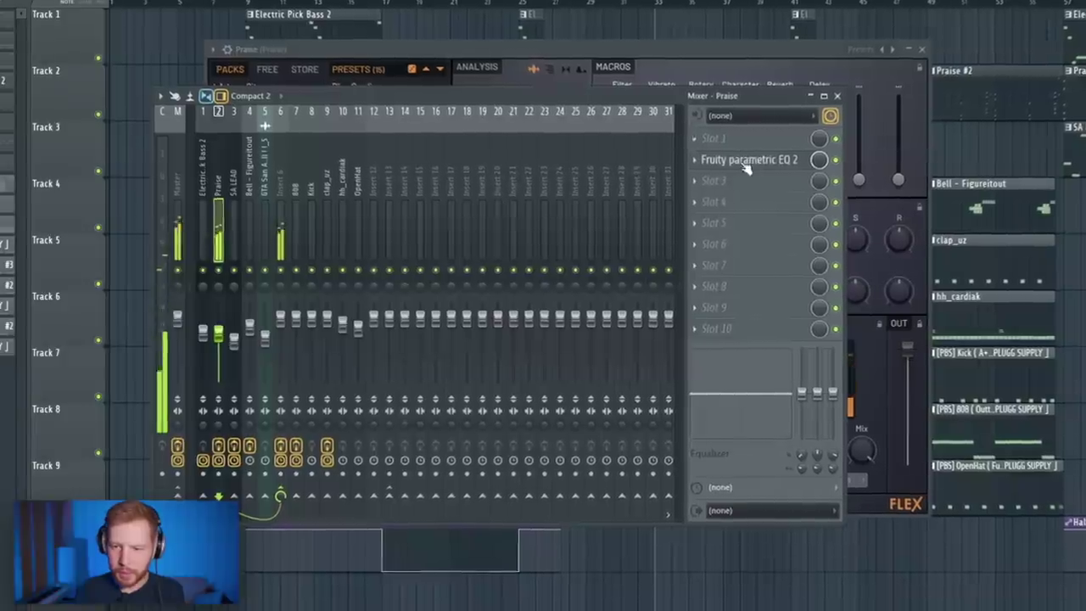
pyautogui.click(747, 167)
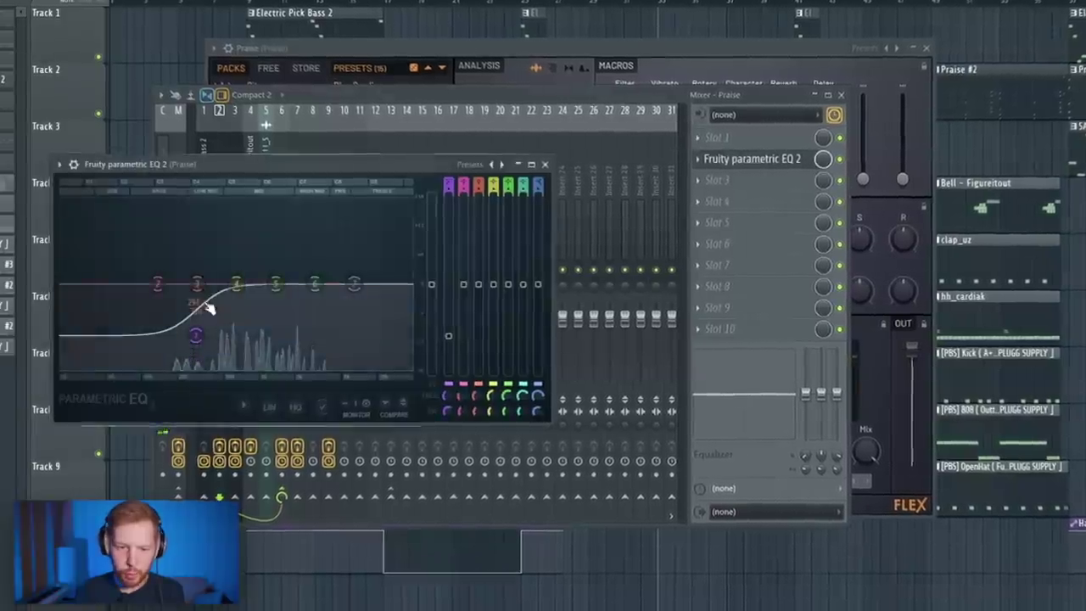
pyautogui.moveTo(197, 338); pyautogui.dragTo(197, 363)
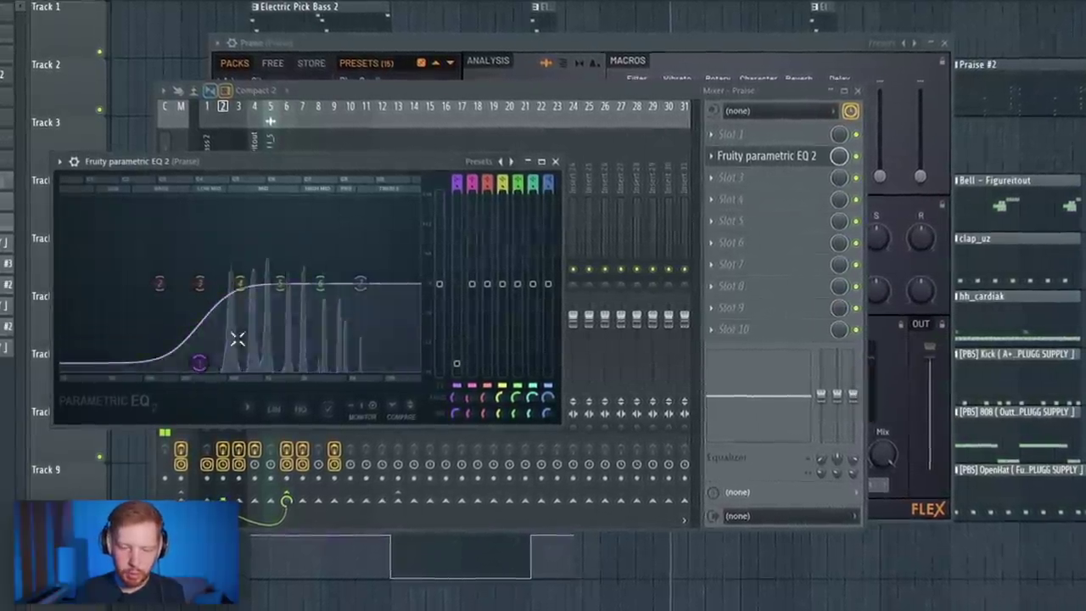
pyautogui.click(416, 91)
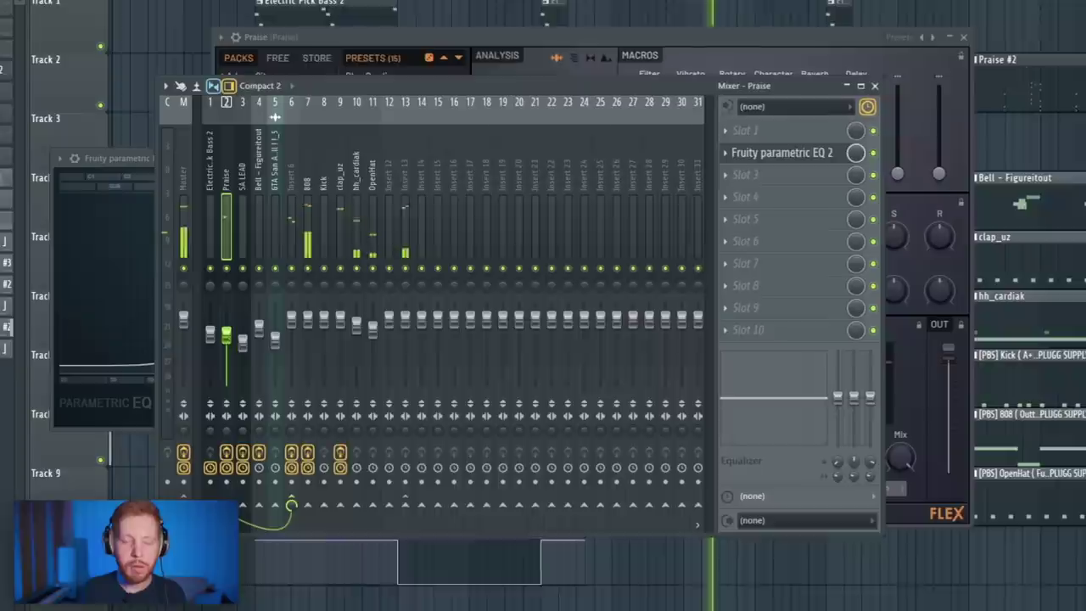